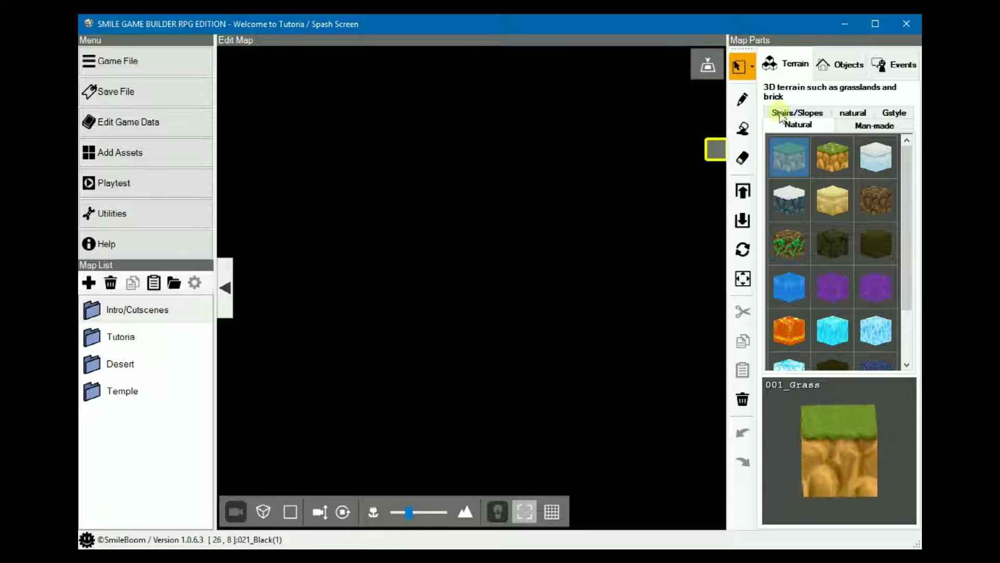
- Switch the Map Parts panel to the Events list
left_click(893, 65)
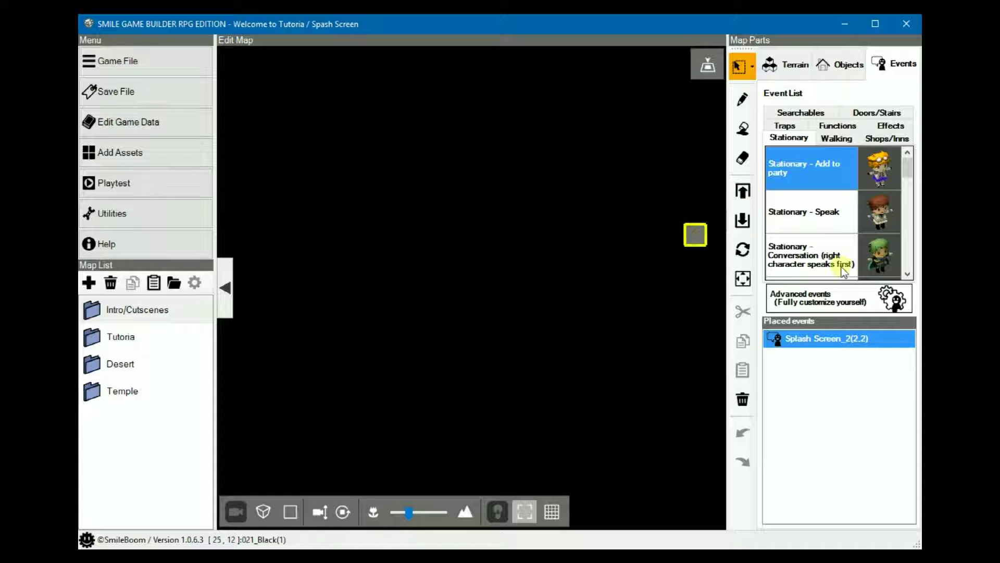
- Draft an Advanced event with a Variable Box Op. set to Player Direction, then cancel it
left_click_drag(842, 311, 564, 297)
left_click(442, 213)
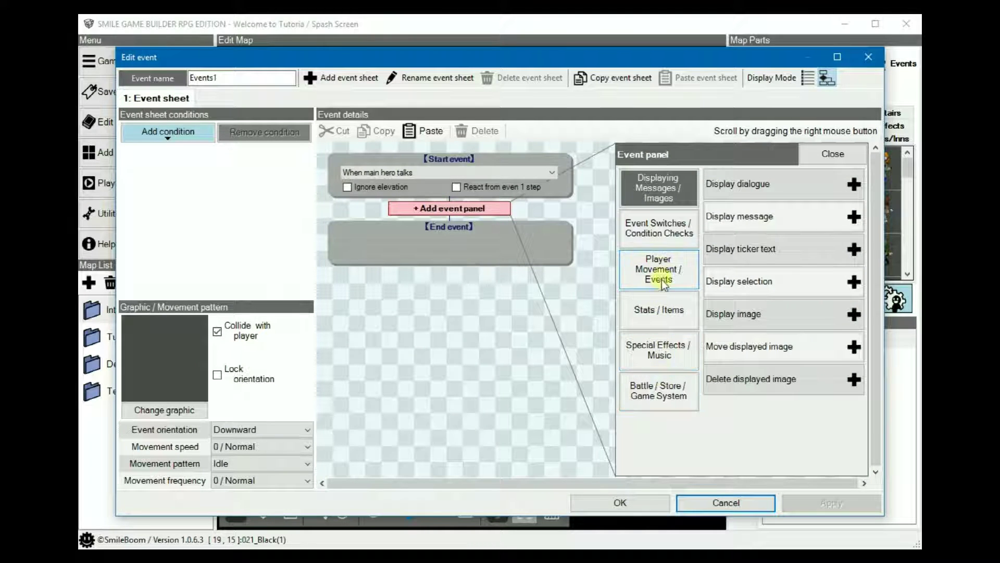
left_click(658, 228)
left_click(756, 412)
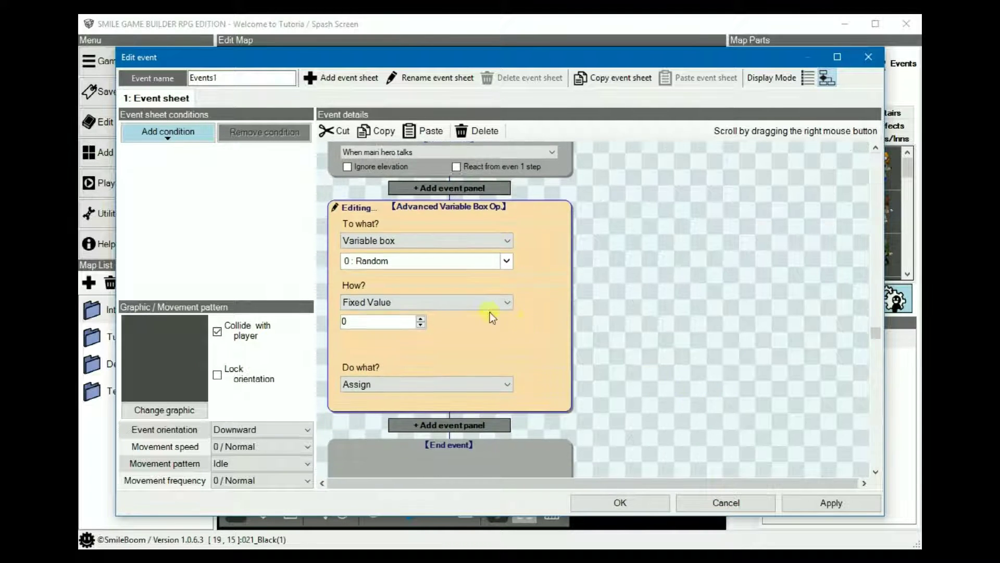
left_click(485, 302)
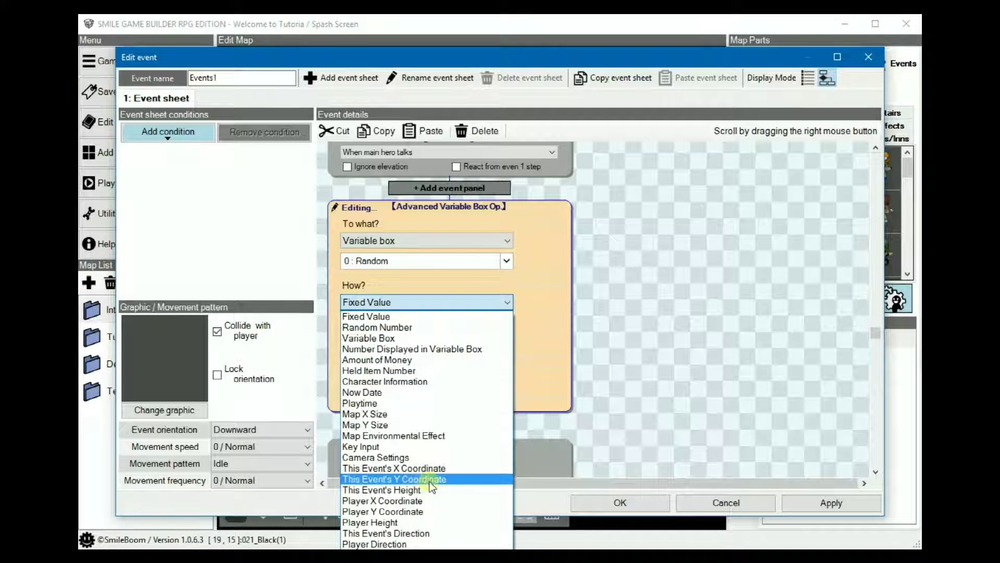
left_click(391, 544)
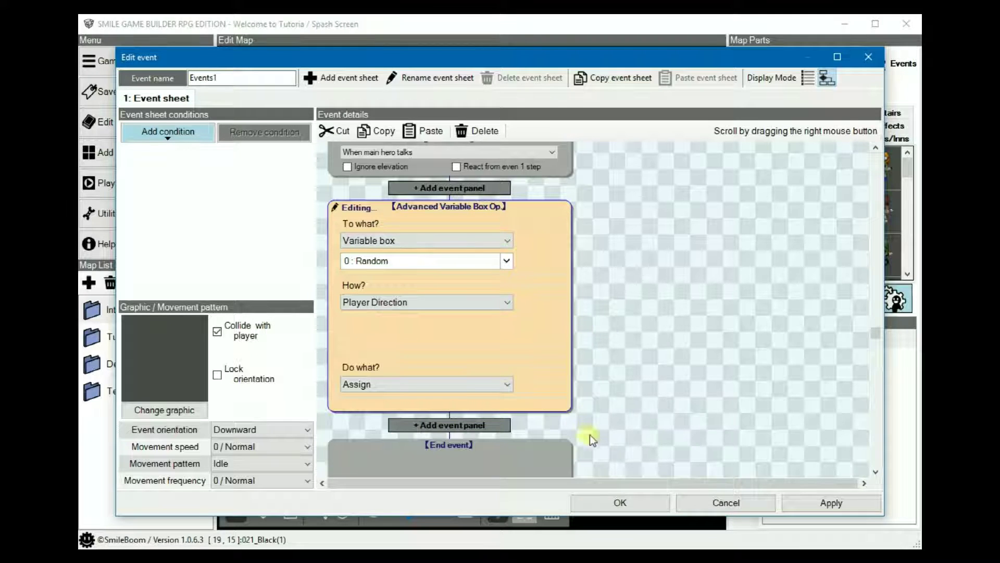
left_click(727, 501)
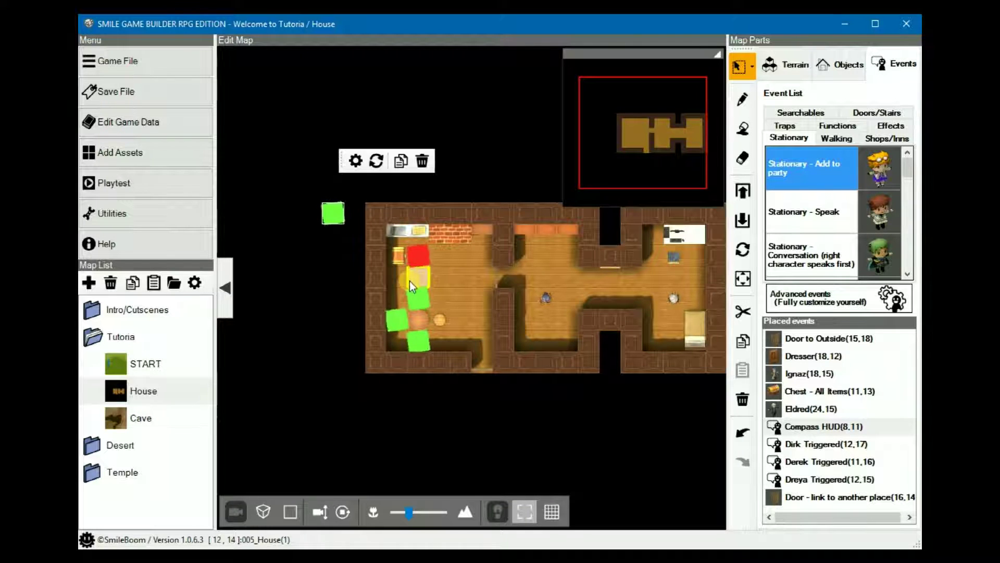
- Open the Chest - All Items event in list view and cut all its commands
right_click(399, 259)
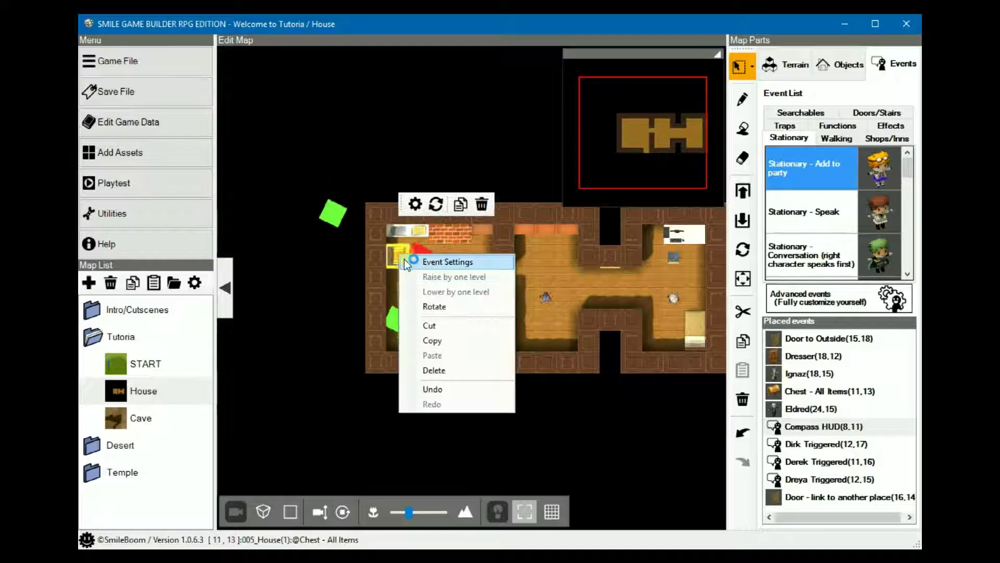
left_click(446, 265)
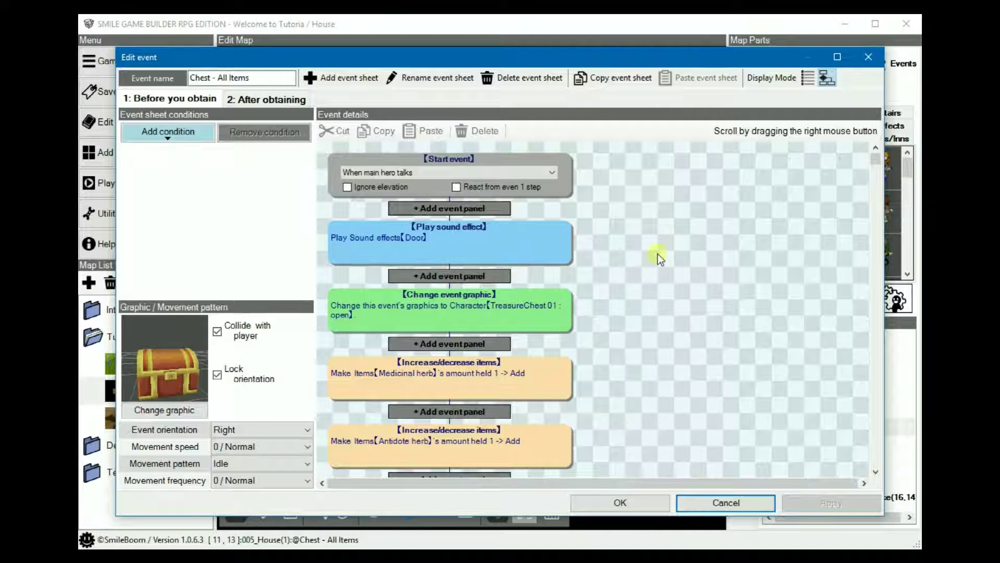
left_click(809, 78)
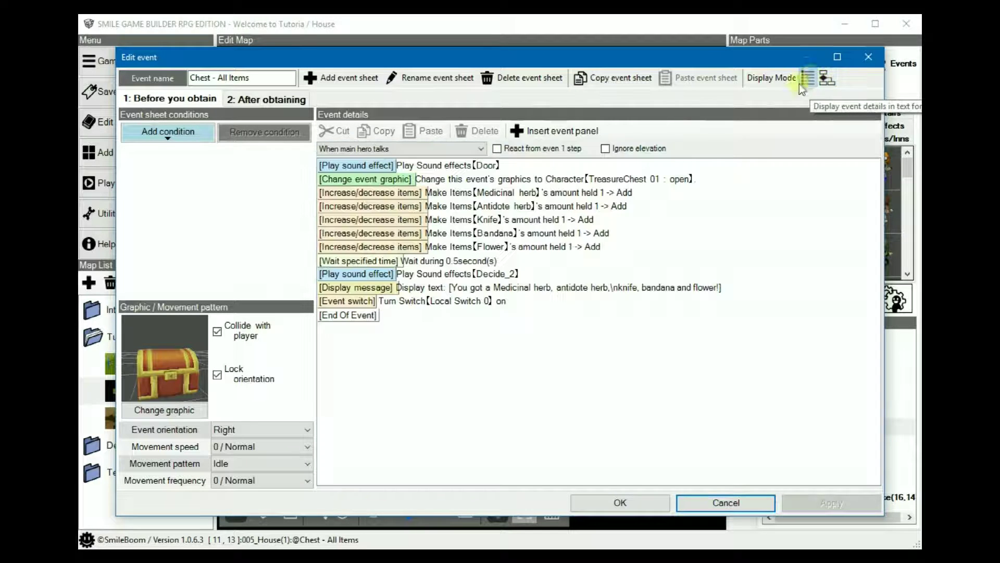
left_click(455, 165)
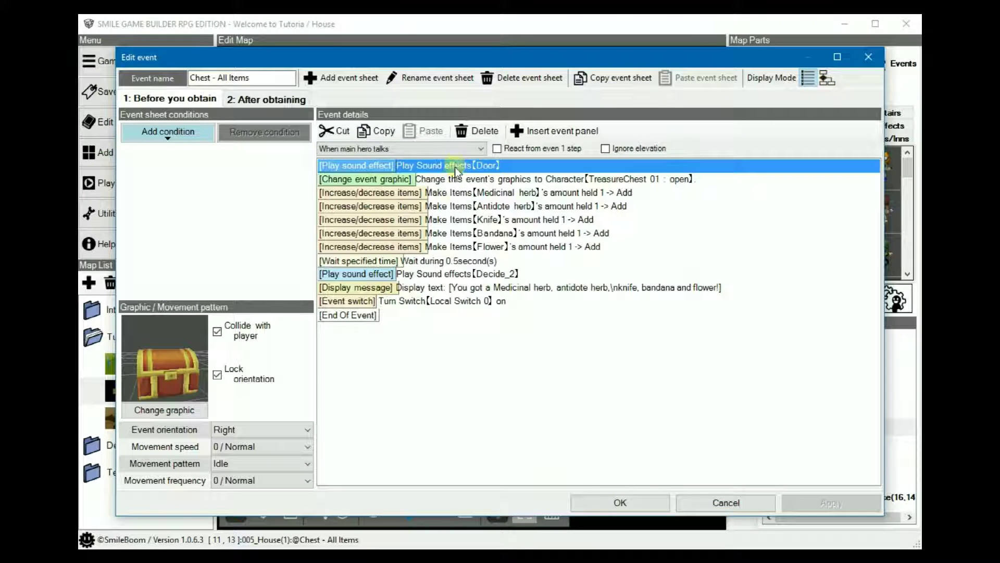
left_click(439, 302, "shift")
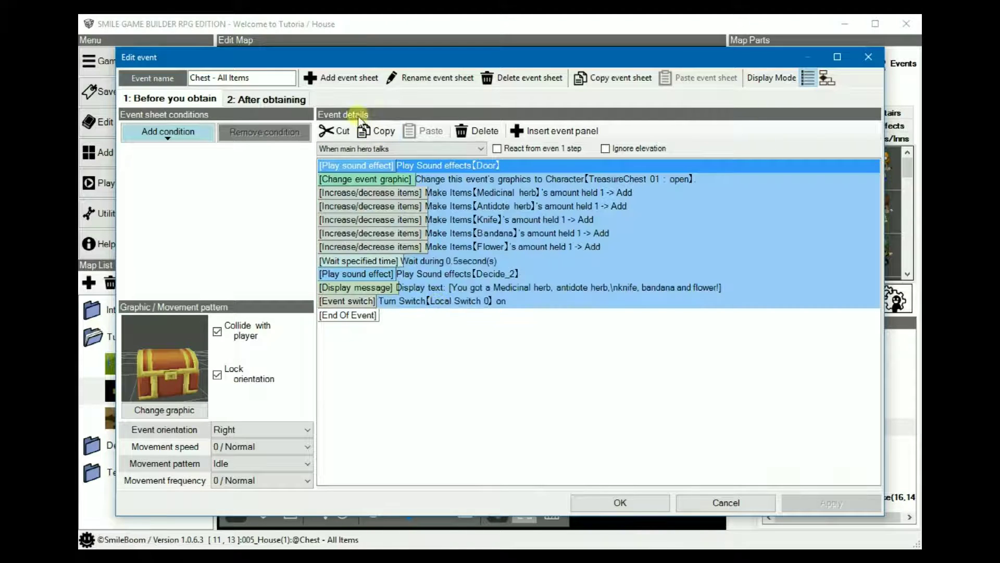
left_click(339, 132)
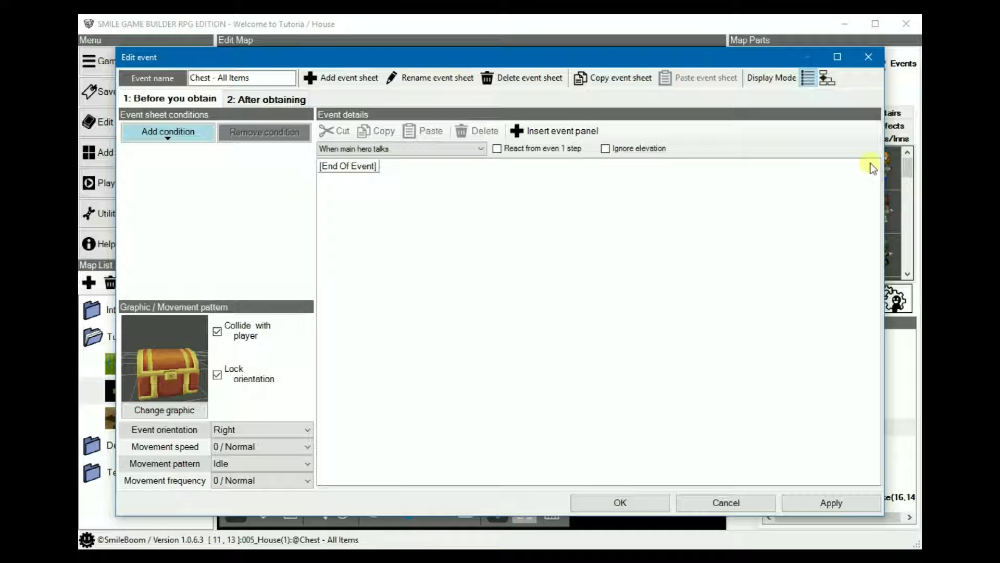
- Add an Advanced Variable Box Op. assigning Player Direction to variable 15 Player Dir
left_click(834, 79)
left_click(456, 208)
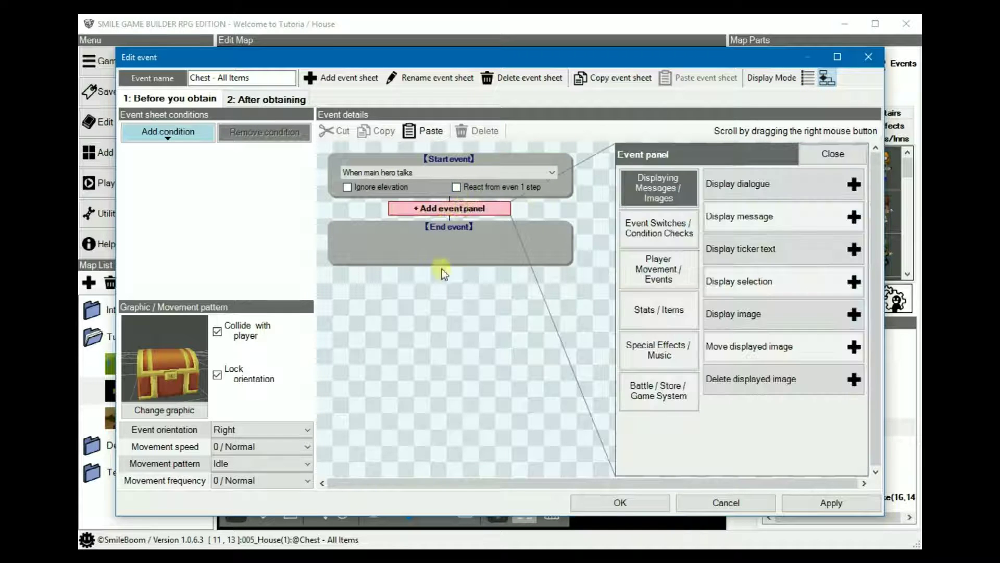
left_click(652, 223)
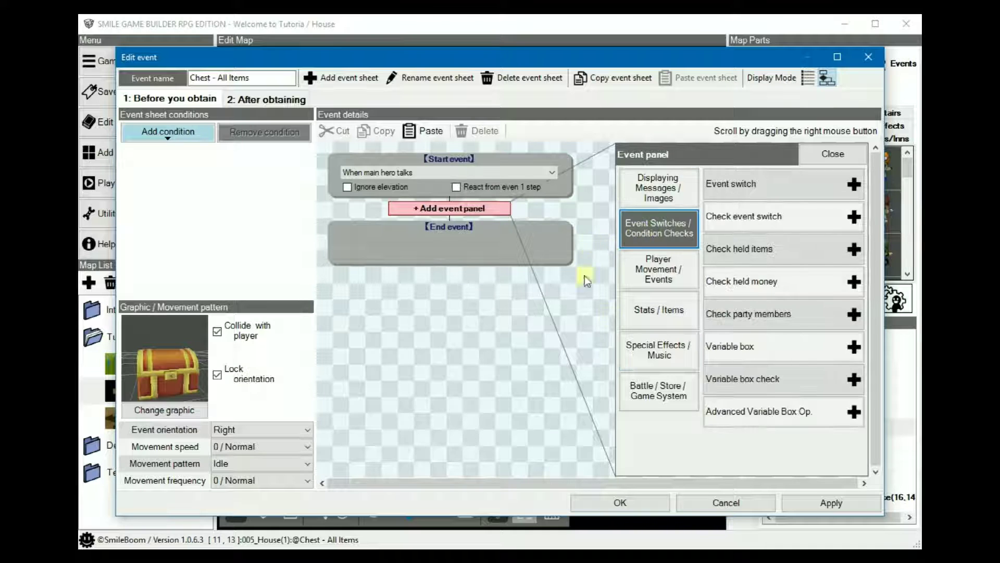
left_click(750, 412)
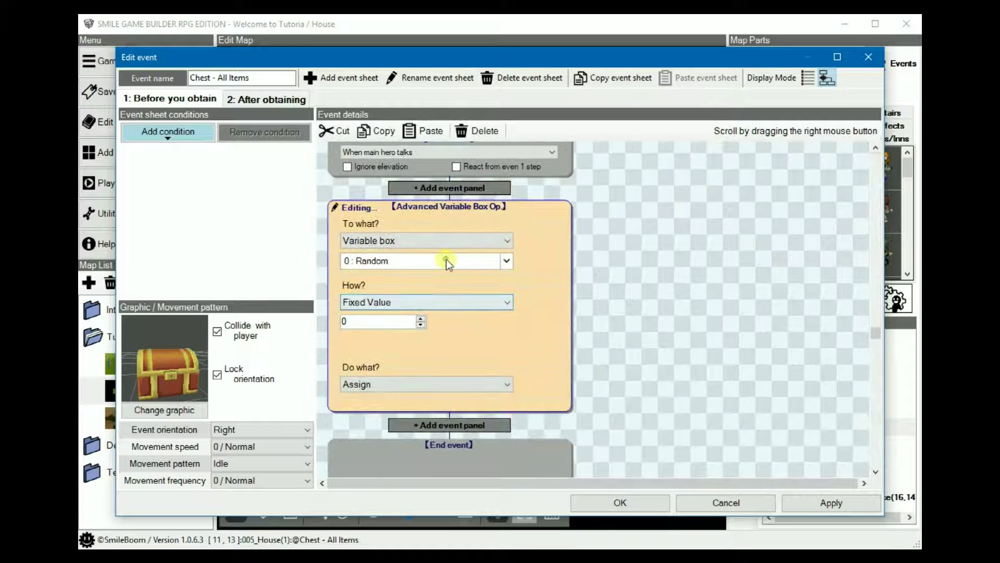
left_click(447, 261)
left_click(397, 523)
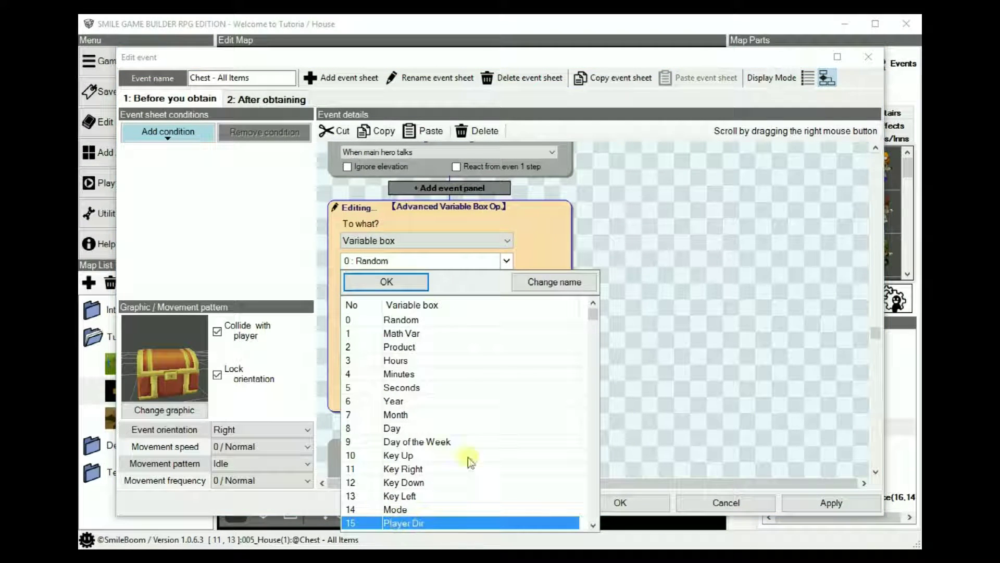
left_click(405, 280)
left_click(434, 313)
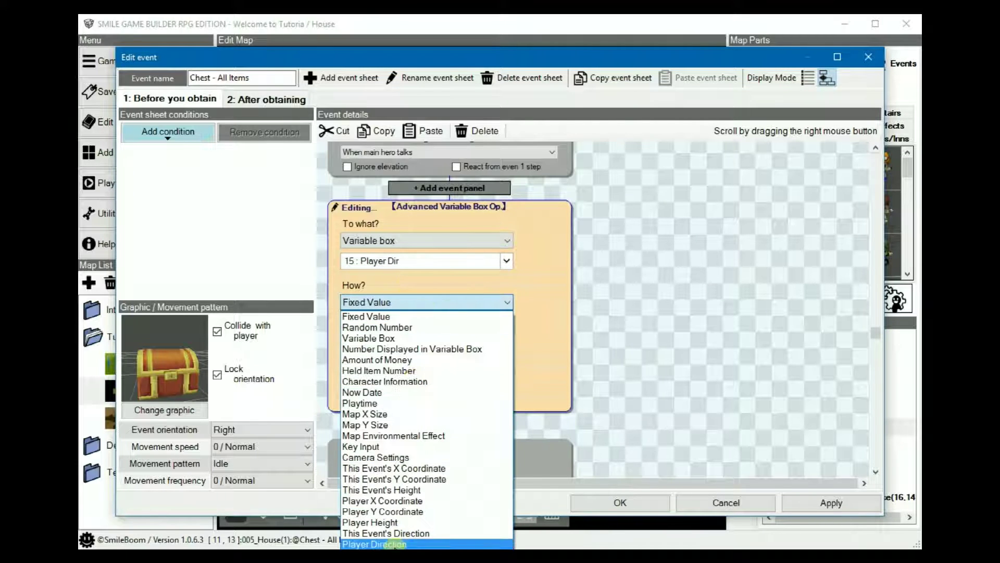
left_click(441, 543)
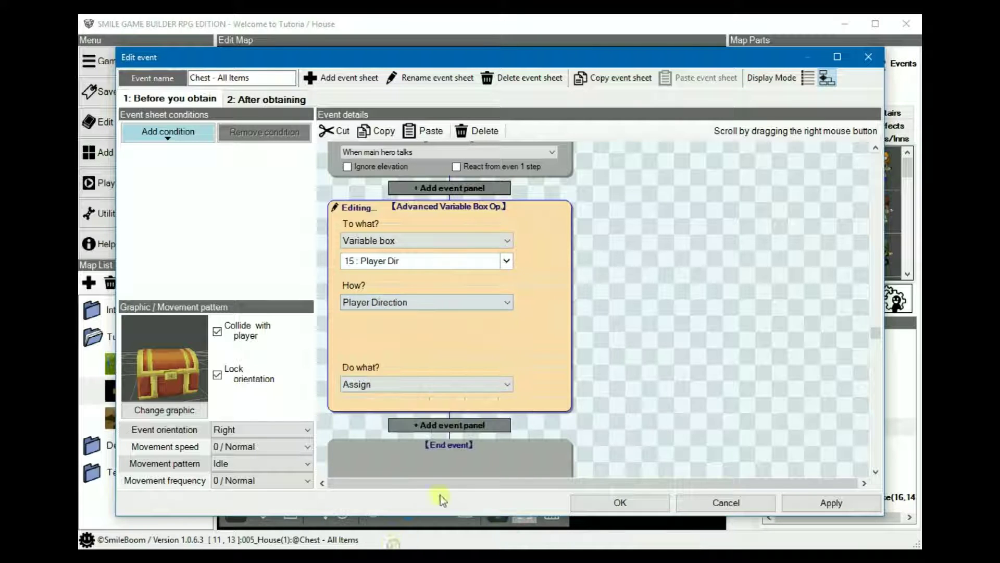
left_click(636, 384)
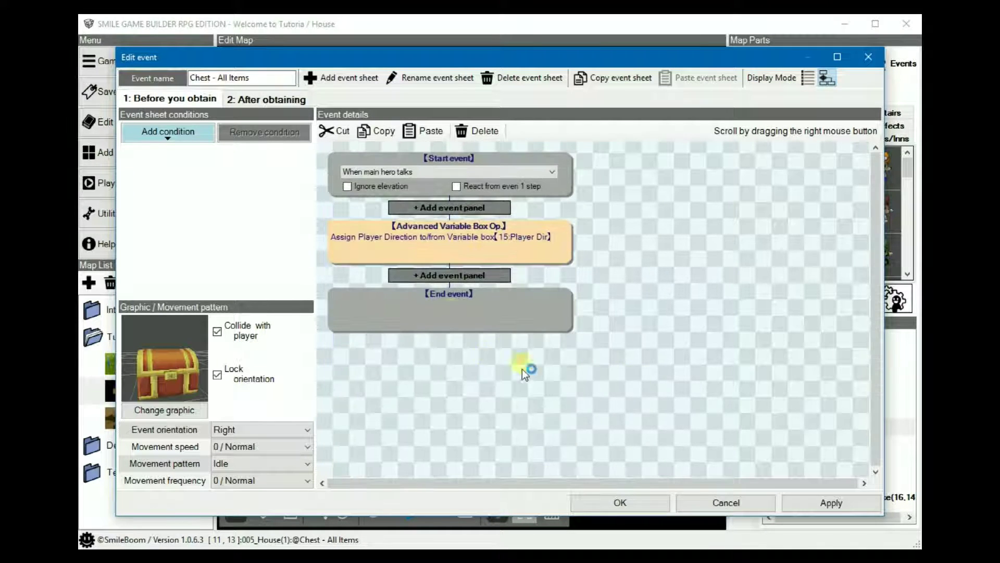
- Add a Variable box check testing whether 15 Player Dir equals 2
left_click(451, 270)
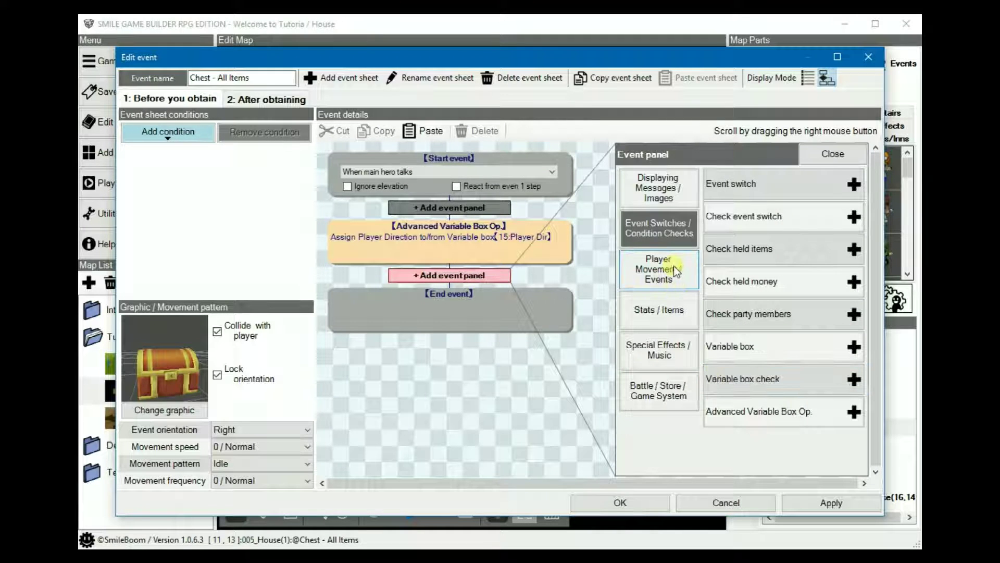
left_click(751, 380)
left_click(468, 277)
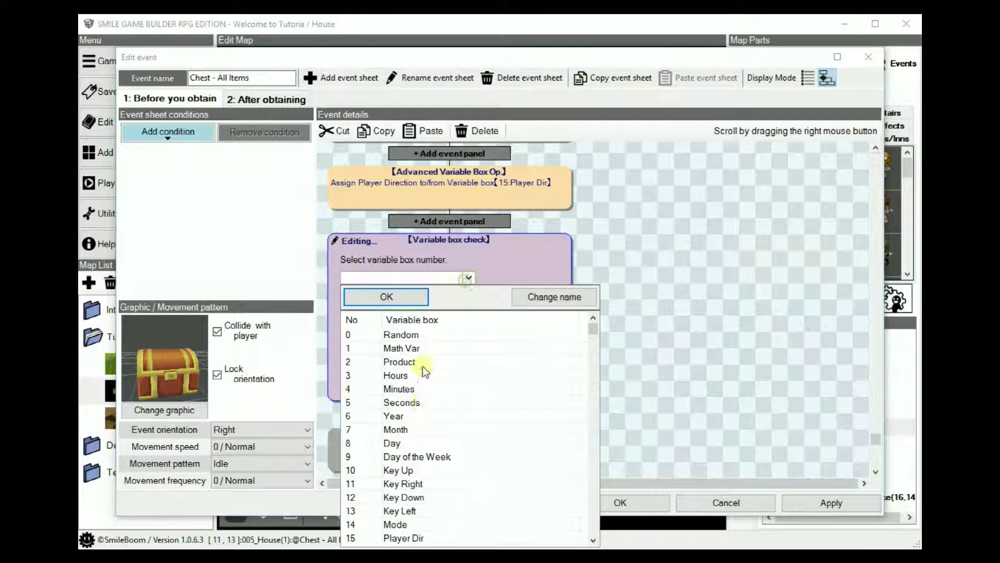
left_click(404, 537)
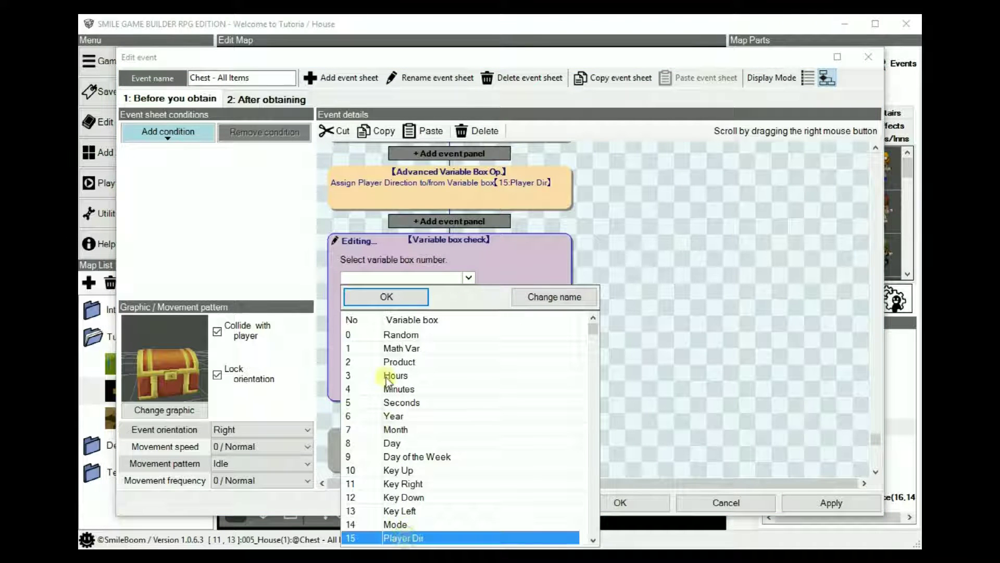
left_click(391, 292)
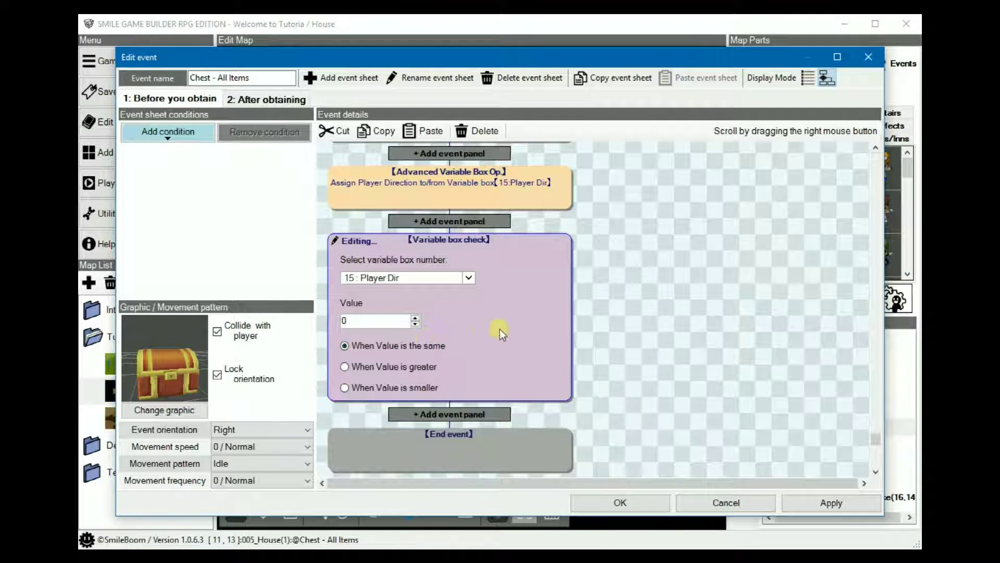
scroll(604, 324, "down", 1)
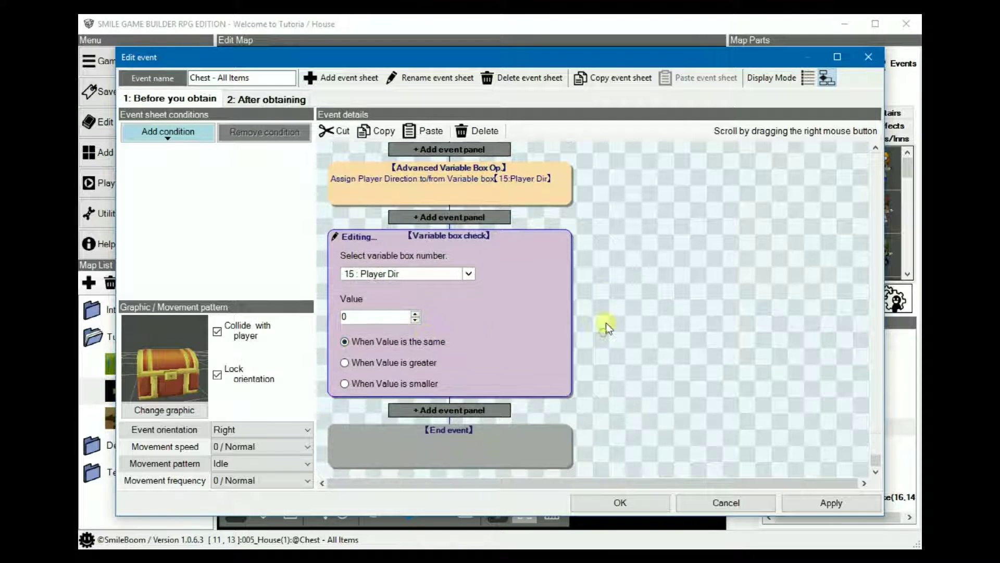
left_click(416, 314)
left_click(416, 314)
- Paste the cut chest commands into the Yes branch of the Player Dir check
left_click(808, 78)
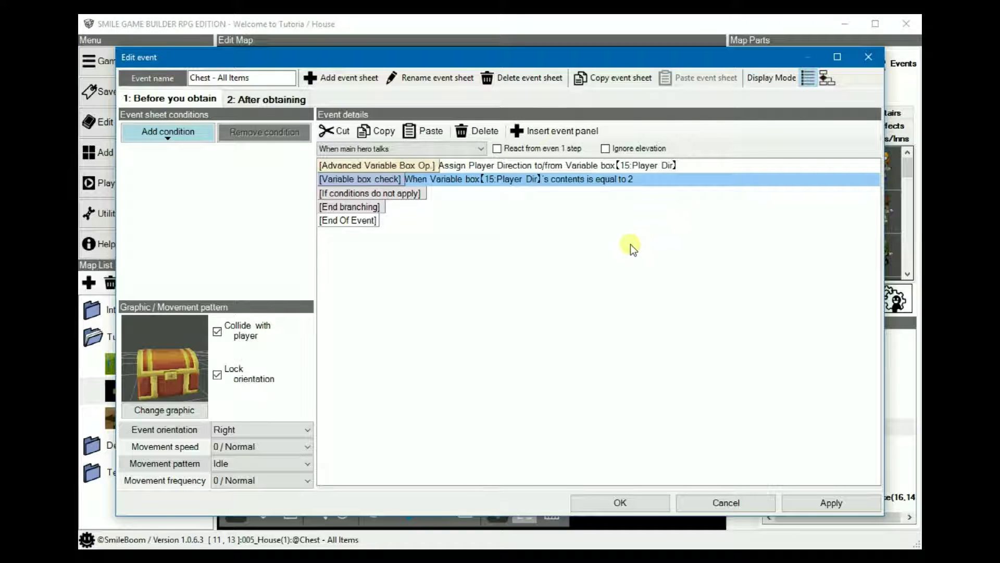
left_click(829, 81)
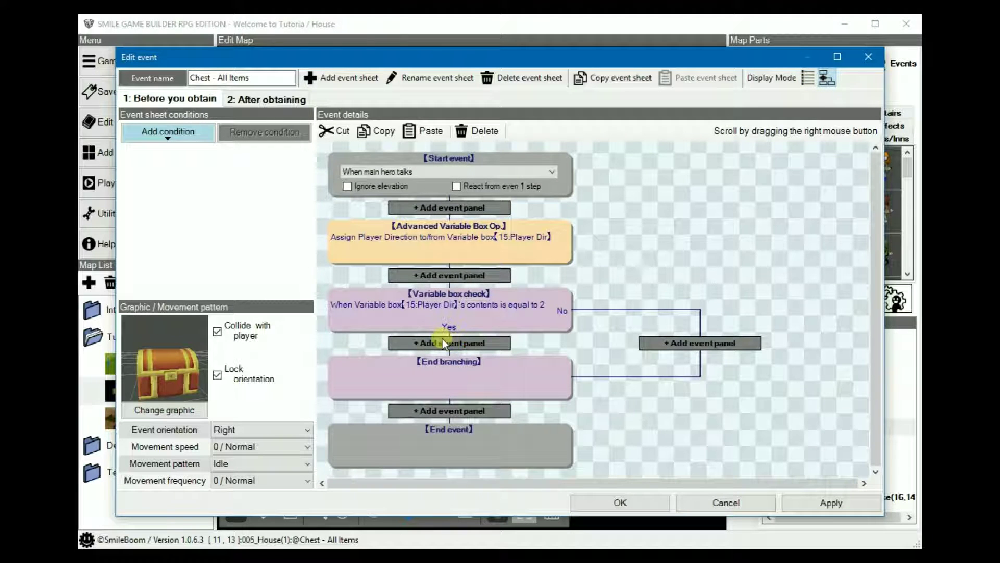
left_click(434, 338)
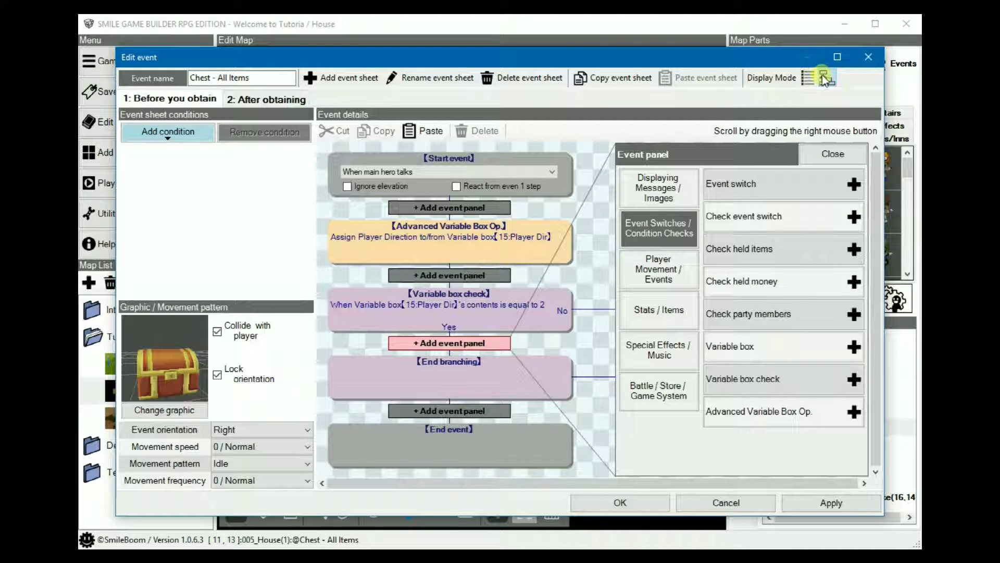
left_click(417, 130)
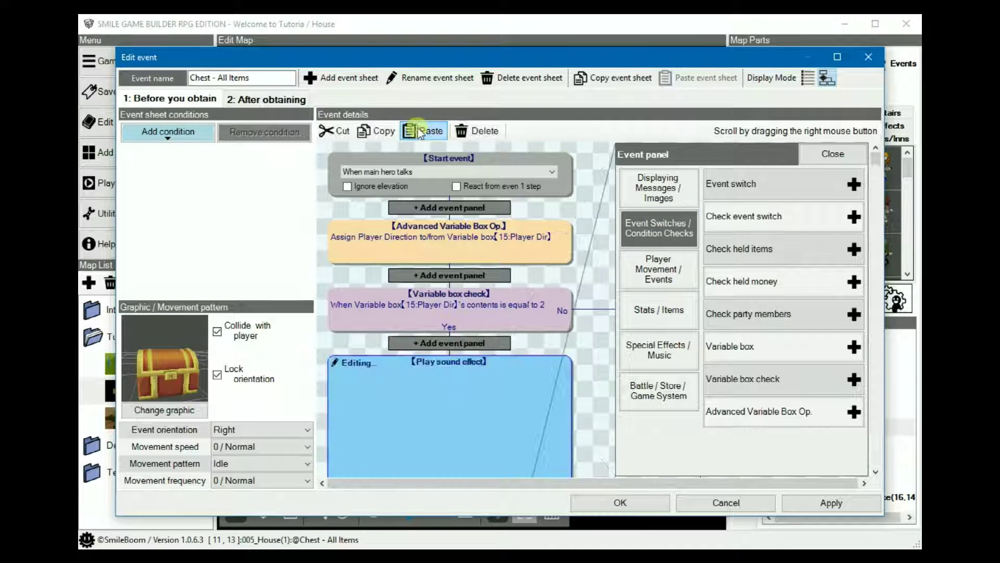
- Review in list view that Yes plays Door sound, opens the chest and gives Medicinal herb
left_click(808, 77)
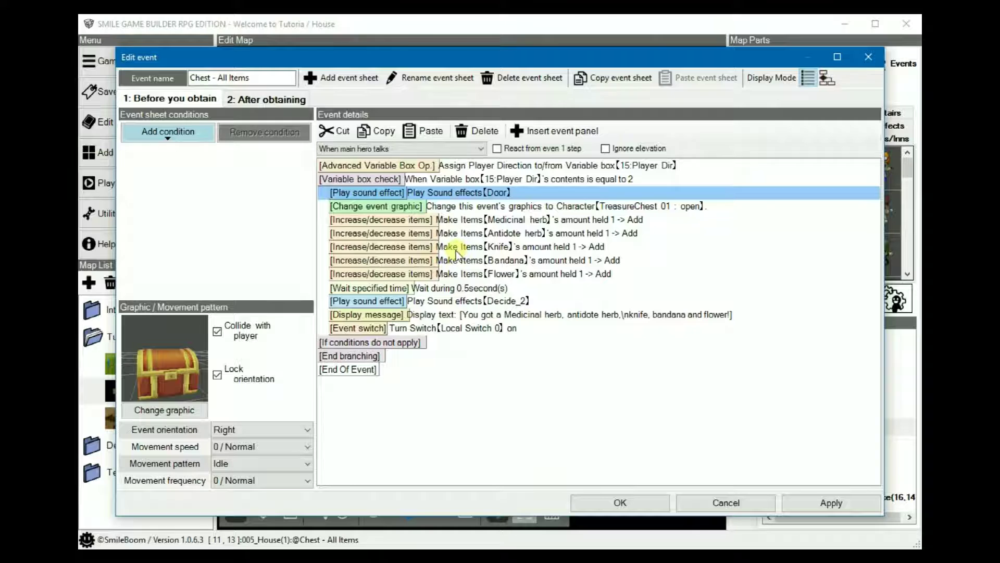
left_click(391, 180)
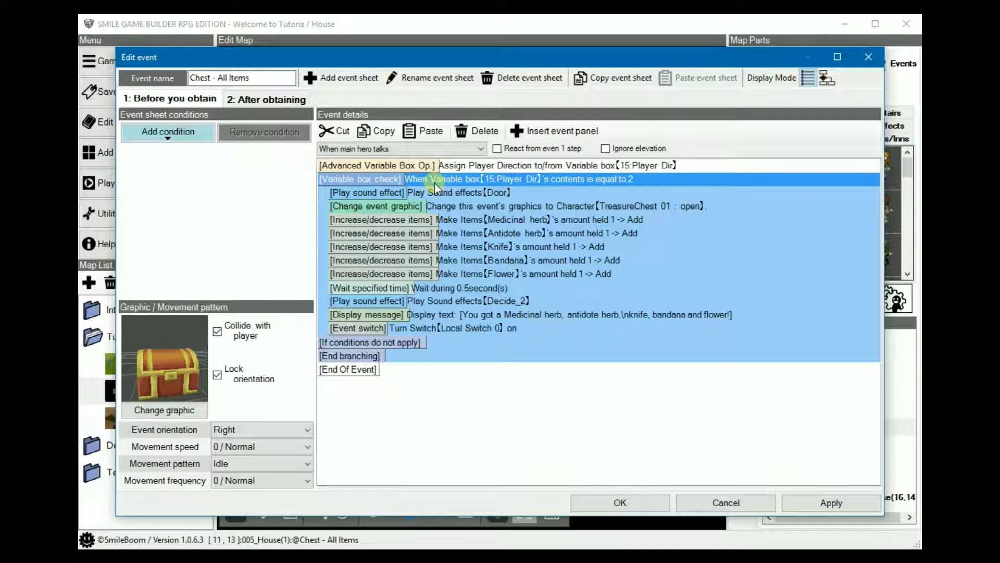
left_click(400, 345)
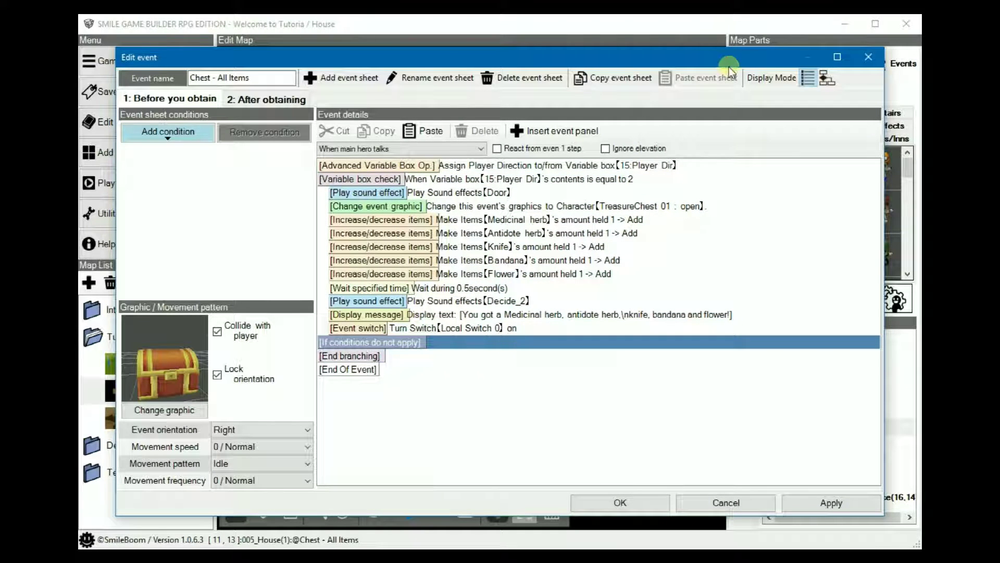
left_click(827, 78)
scroll(571, 302, "up", 3)
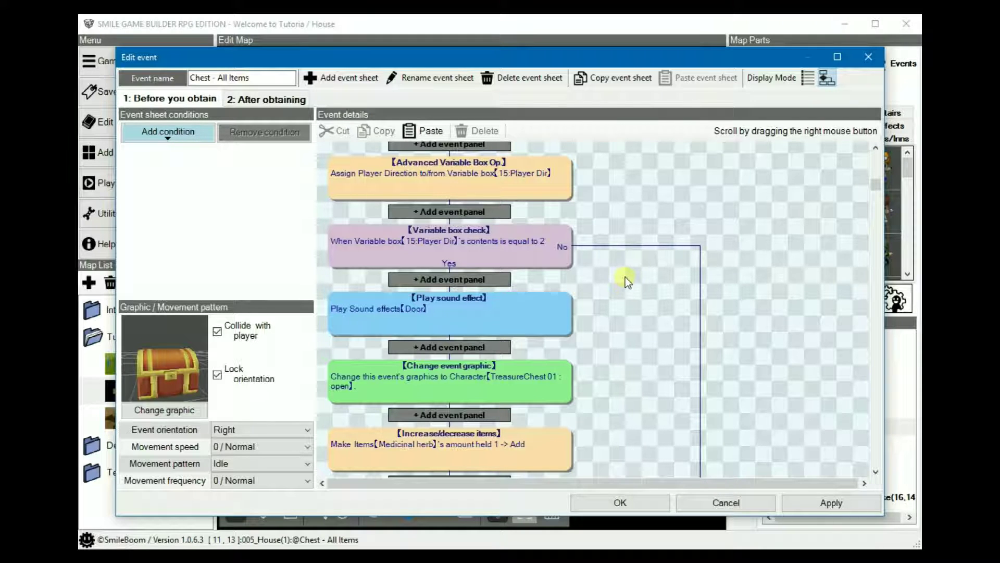
scroll(625, 277, "down", 3)
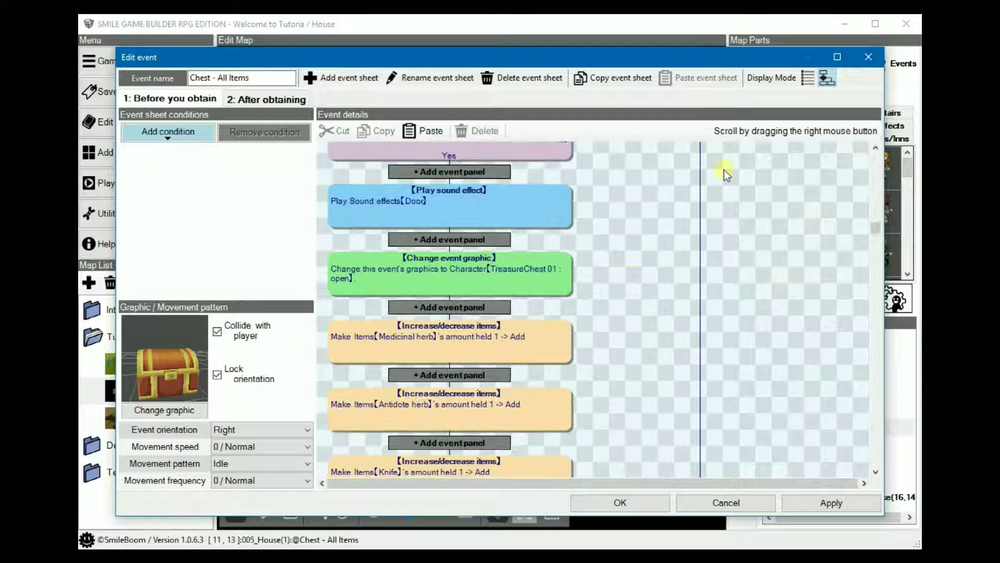
scroll(616, 233, "up", 2)
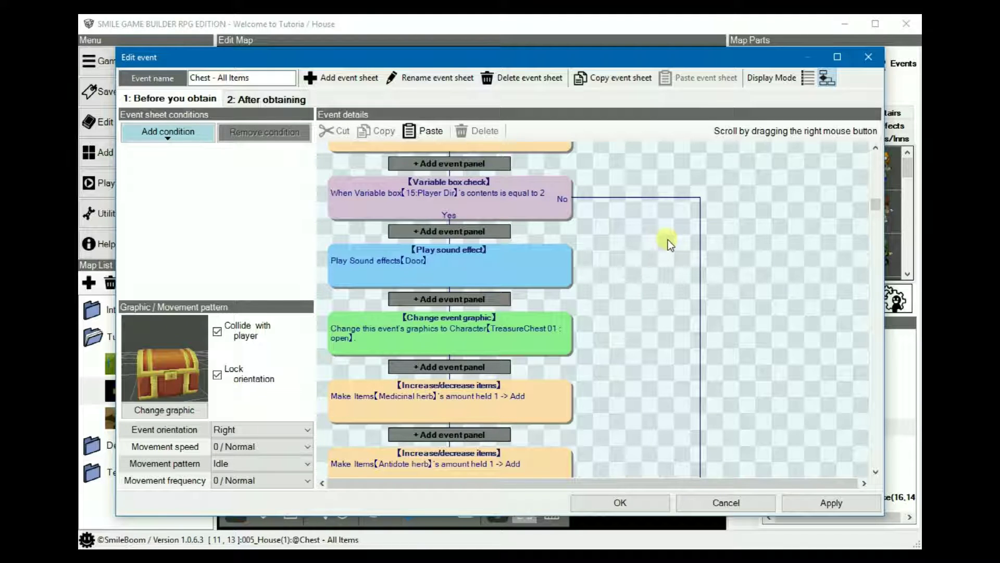
right_click_drag(644, 316, 646, 202)
scroll(621, 290, "down", 5)
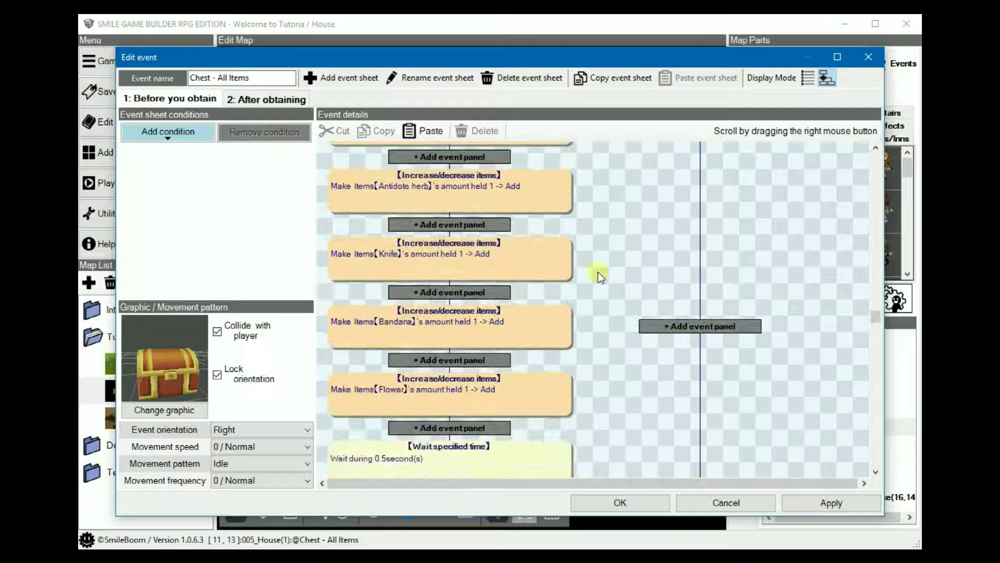
scroll(607, 367, "down", 3)
right_click_drag(621, 425, 612, 277)
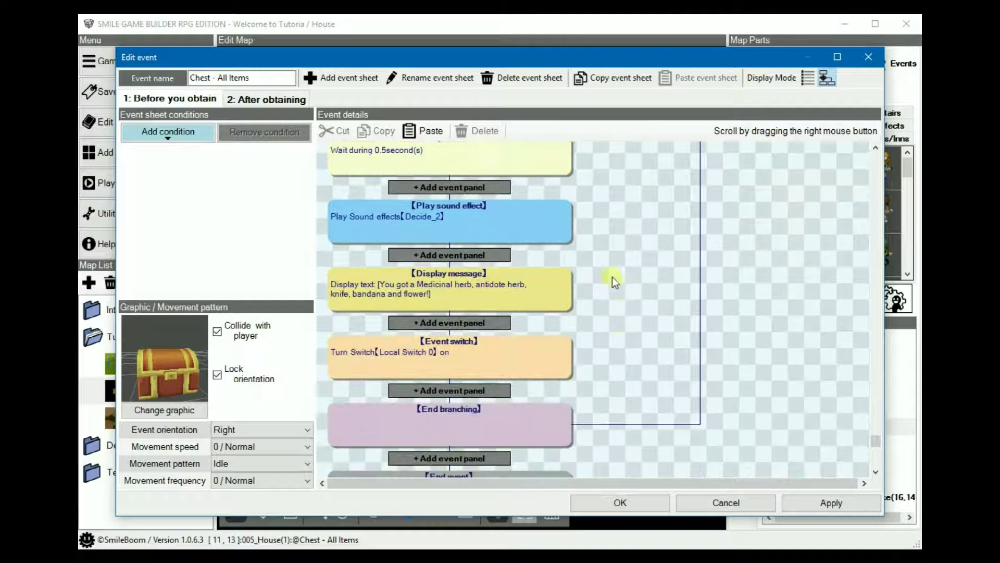
- Add a Display message 'Open the chest from the front.' to the No branch
left_click(262, 100)
left_click(165, 101)
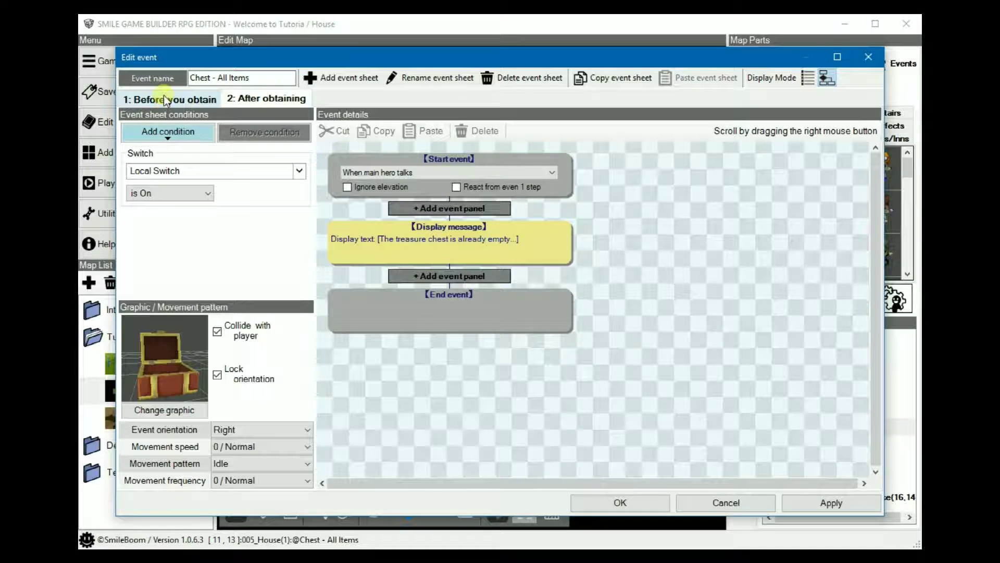
right_click_drag(698, 240, 705, 473)
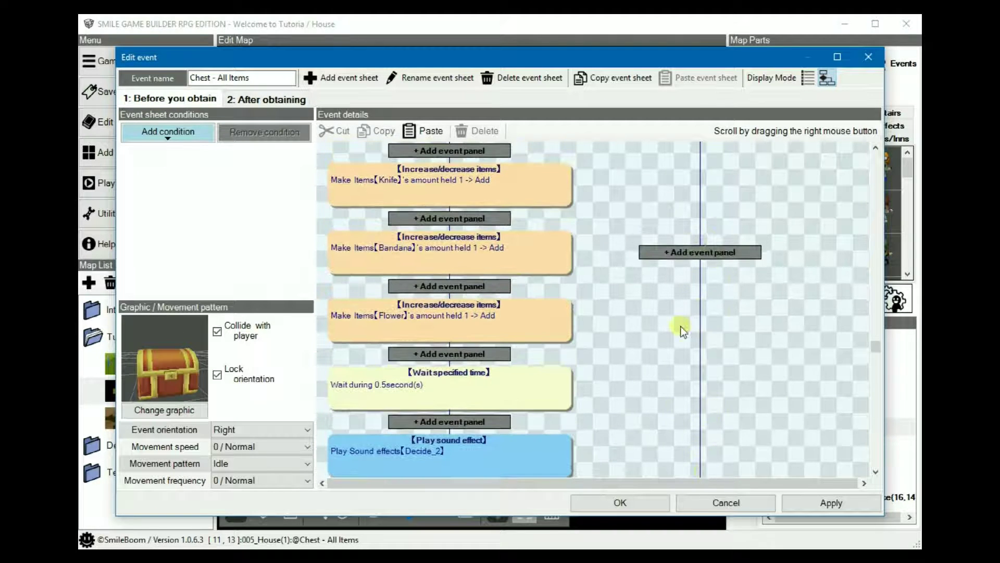
right_click_drag(680, 326, 677, 358)
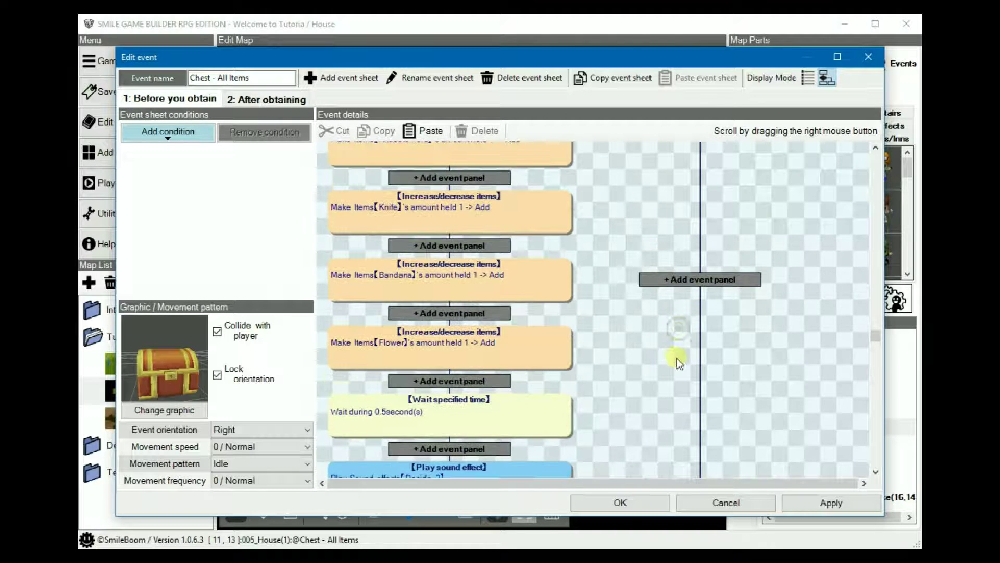
left_click(708, 281)
left_click(663, 193)
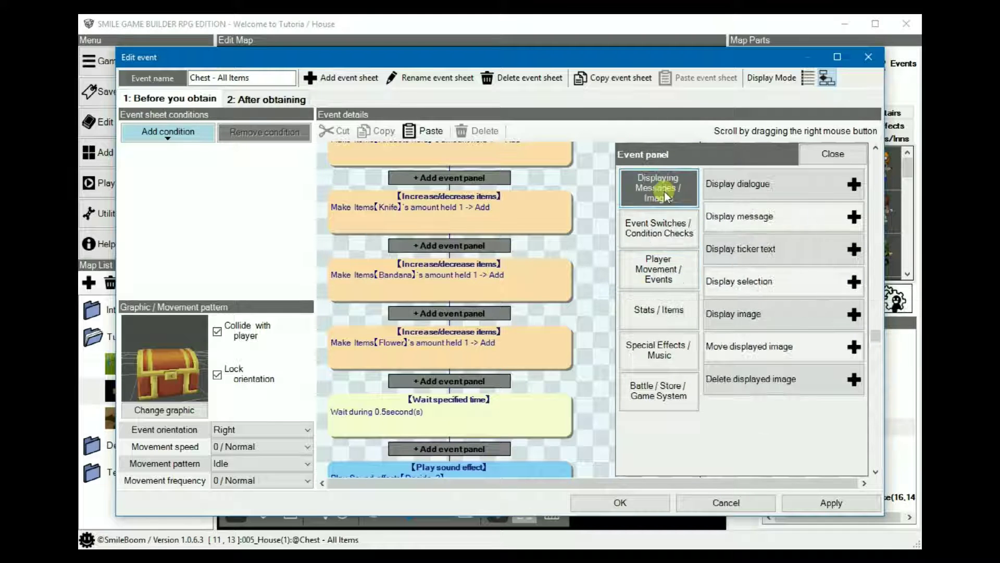
left_click(750, 214)
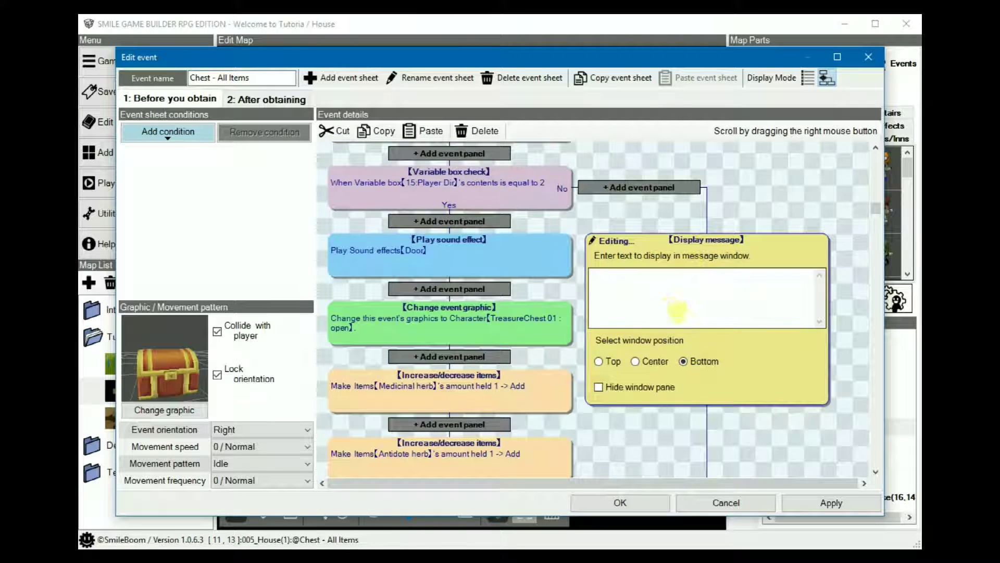
left_click(661, 301)
type("Op")
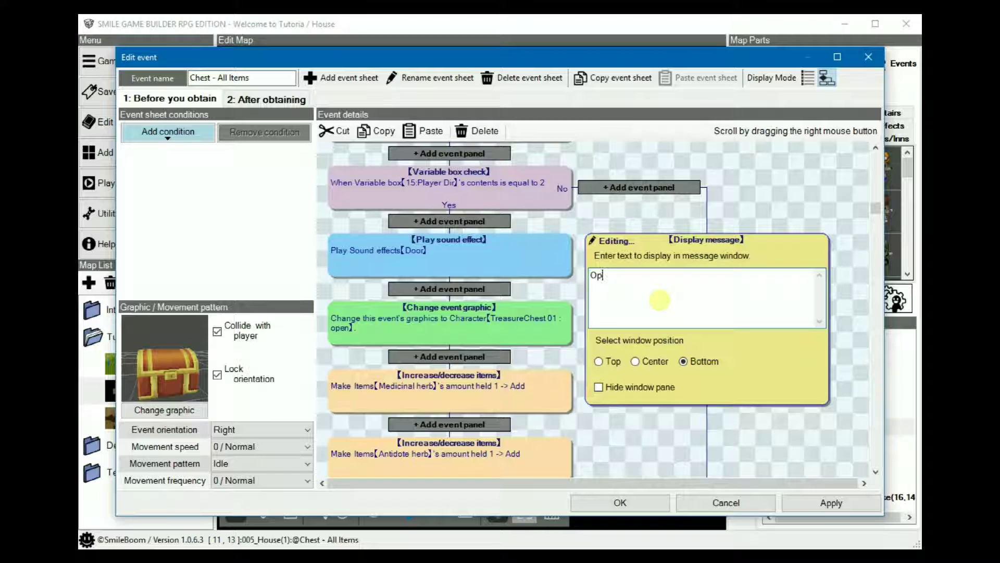
type("en the chest from the font")
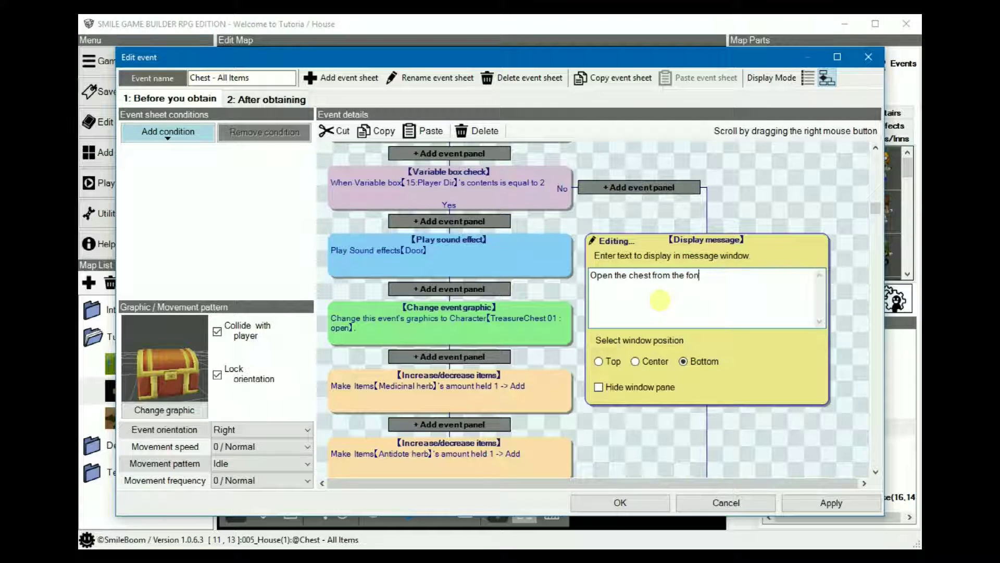
key("BackSpace")
key("BackSpace")
type("ron")
left_click(679, 448)
- Apply the chest event changes, check the list view, and close the editor
left_click(831, 502)
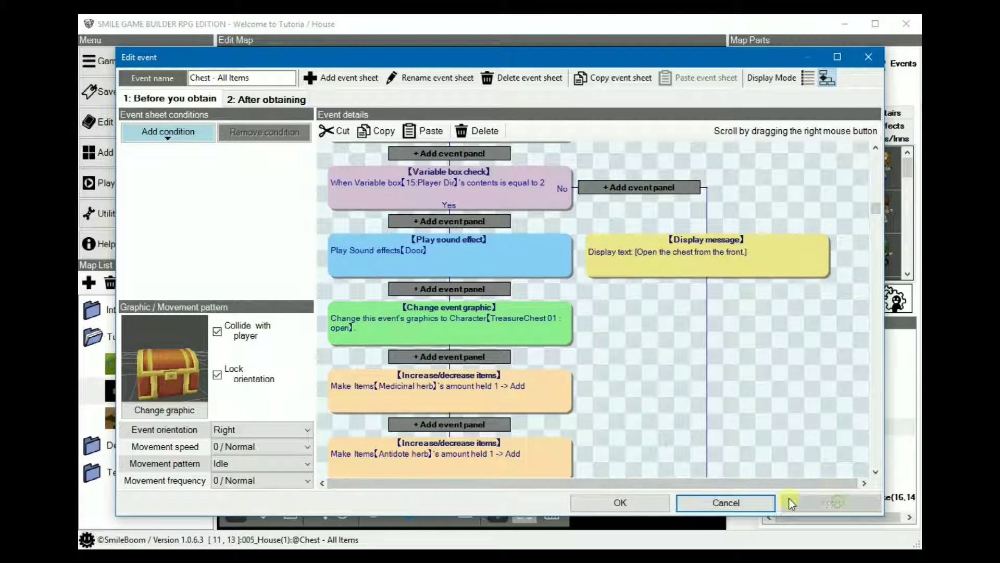
left_click(807, 79)
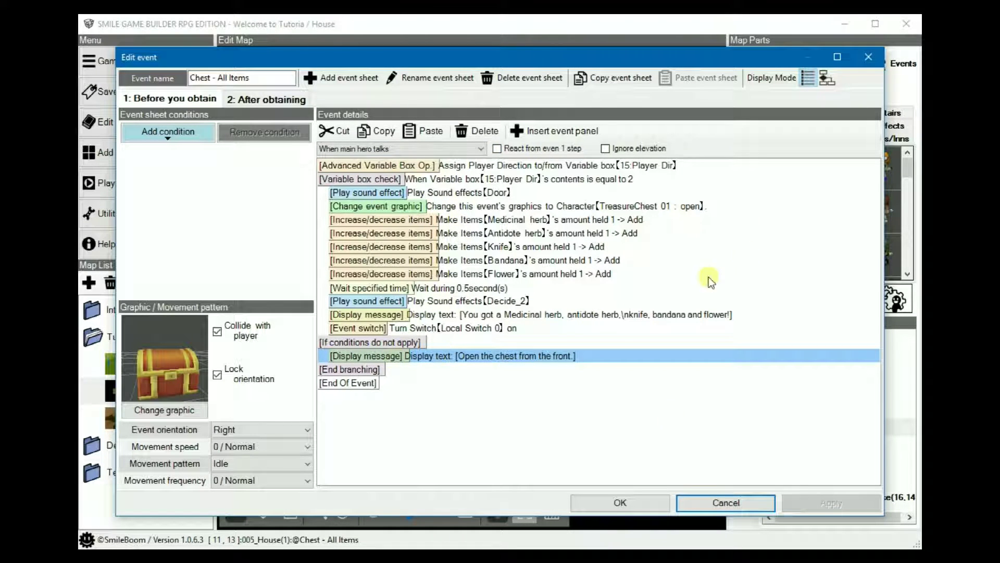
left_click(619, 504)
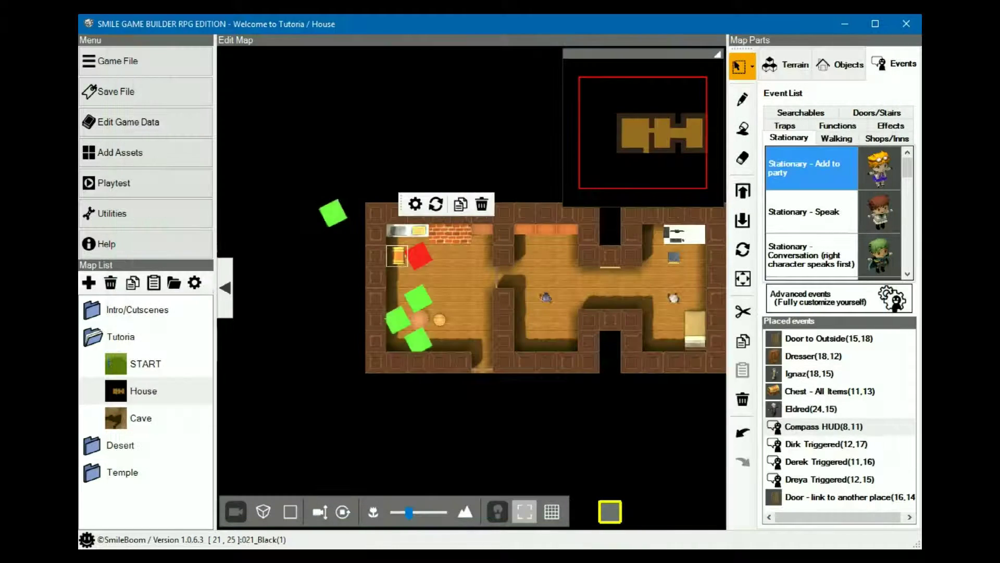
left_click(114, 182)
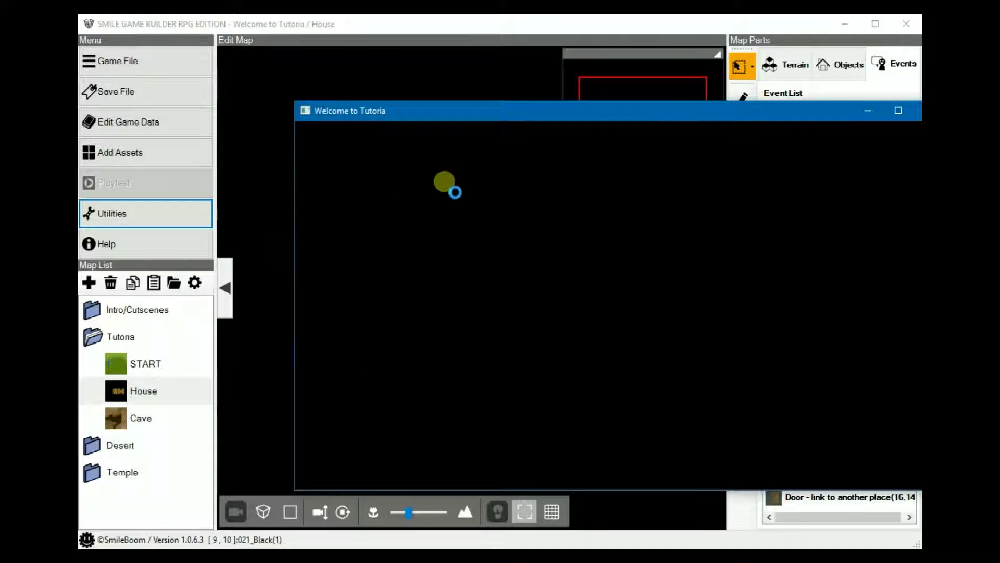
left_click_drag(576, 108, 490, 101)
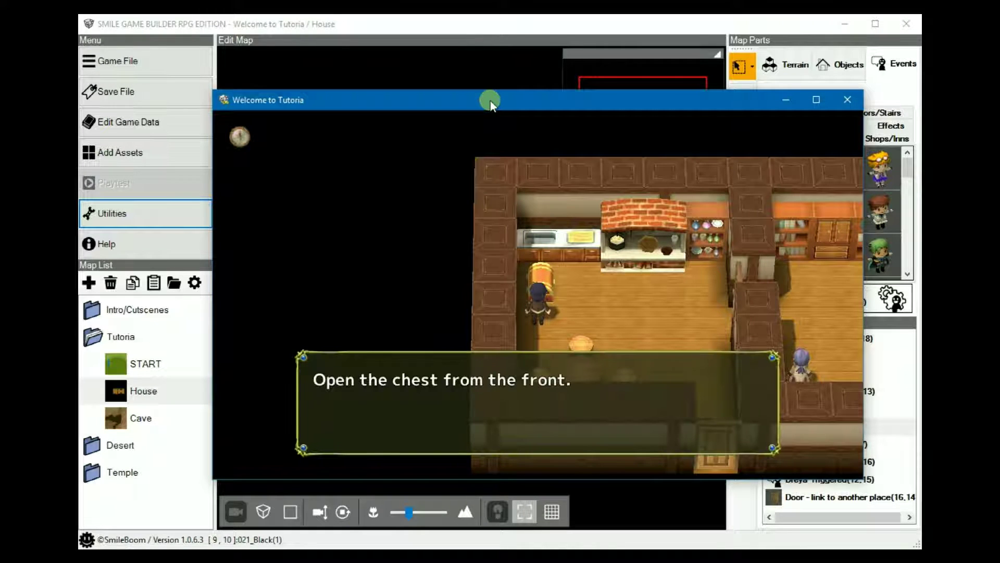
key("Return")
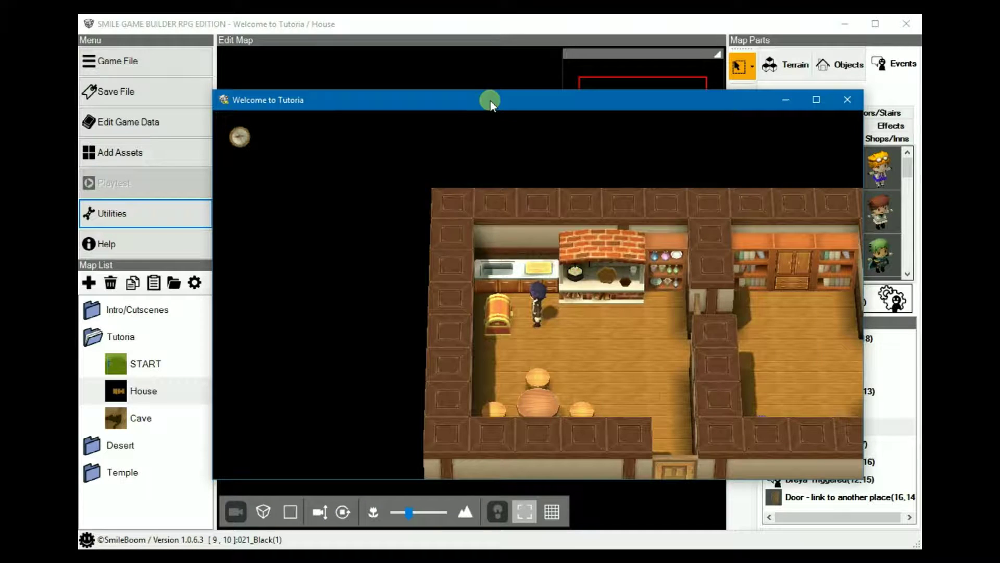
key("Return")
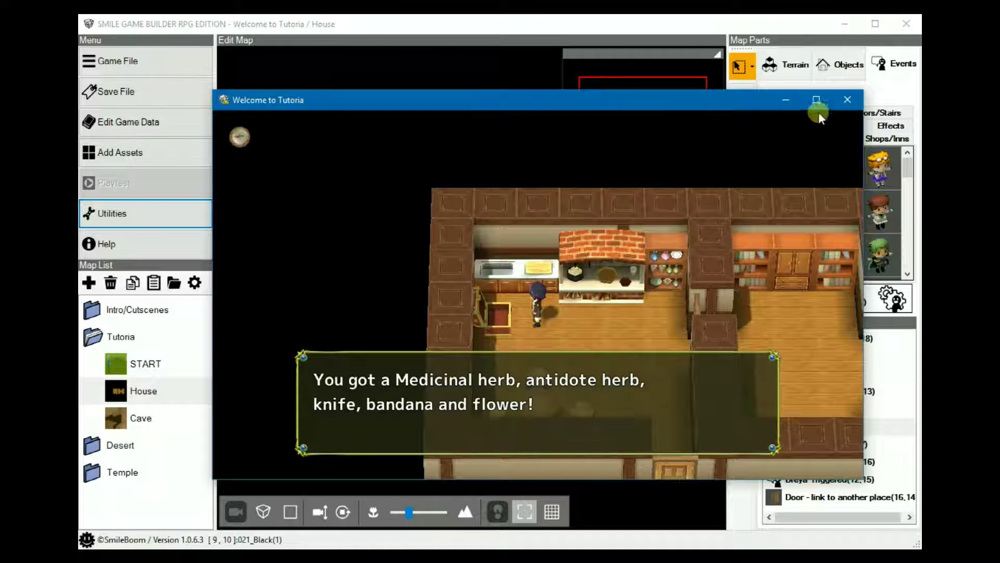
left_click(847, 101)
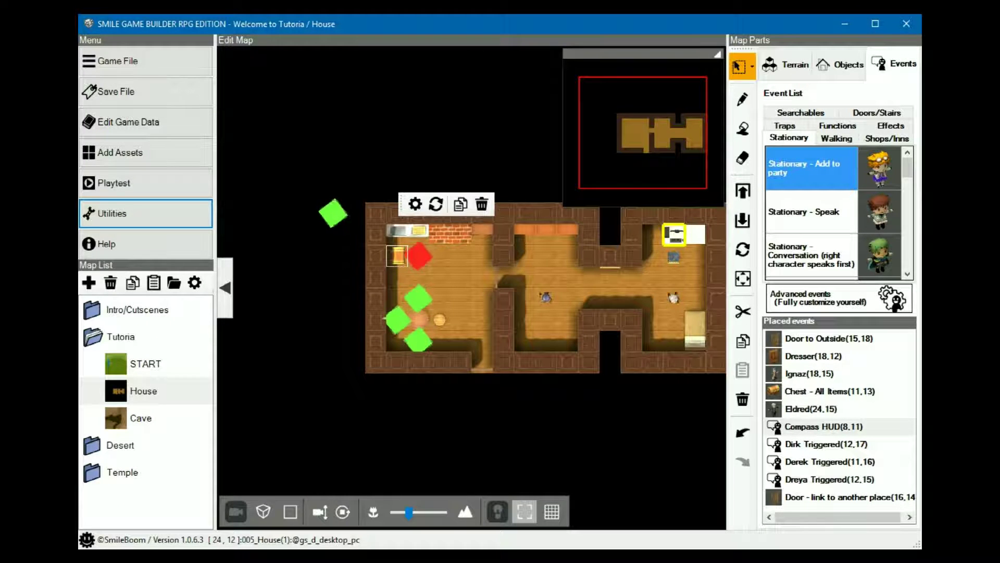
- Open the DesertTown_02 map from the Desert folder and edit the sign near the entrance
left_click(131, 447)
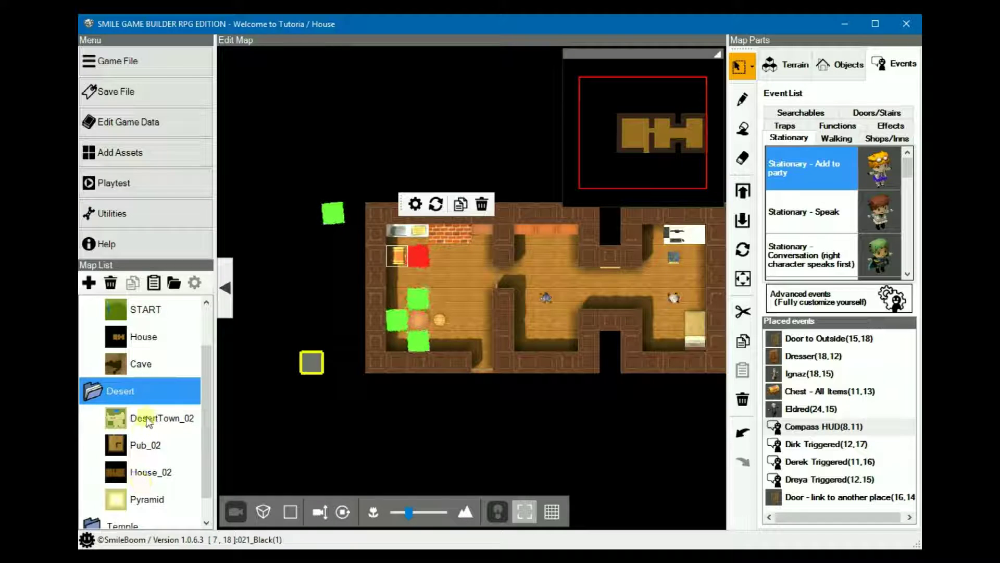
left_click(146, 418)
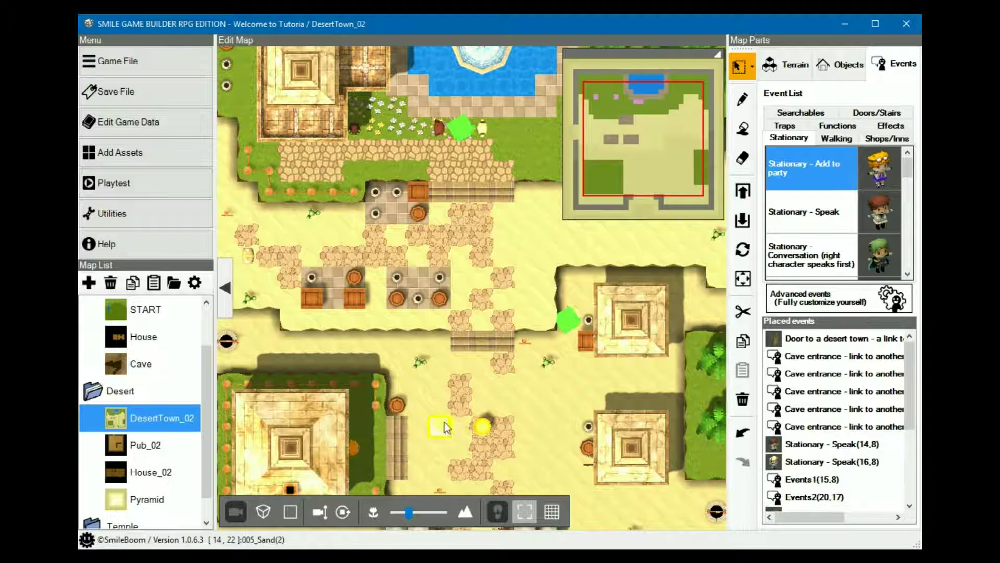
right_click_drag(435, 415, 443, 340)
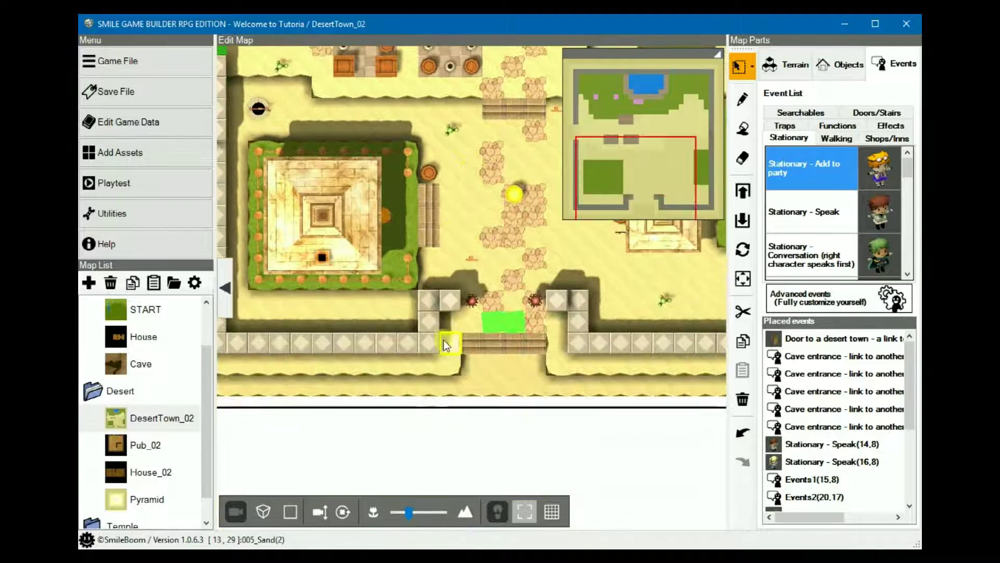
left_click(471, 258)
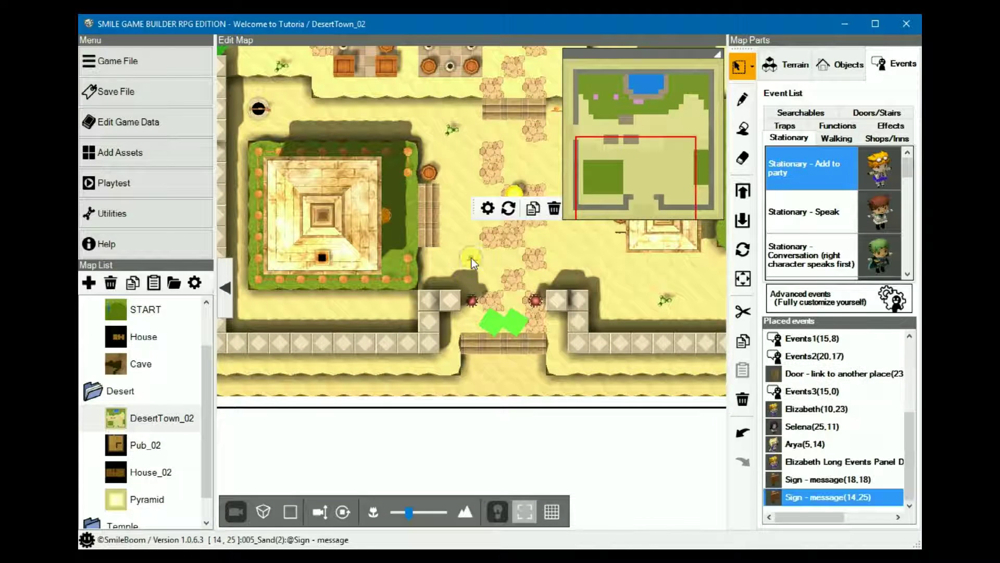
double_click(471, 258)
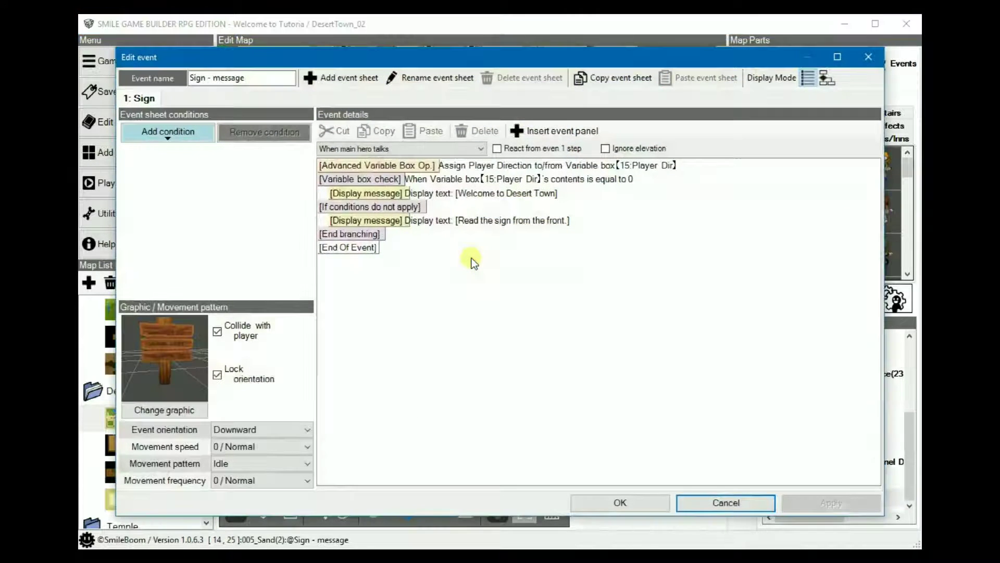
- Review the sign's player-direction check in flowchart view, then close its editor
left_click(827, 77)
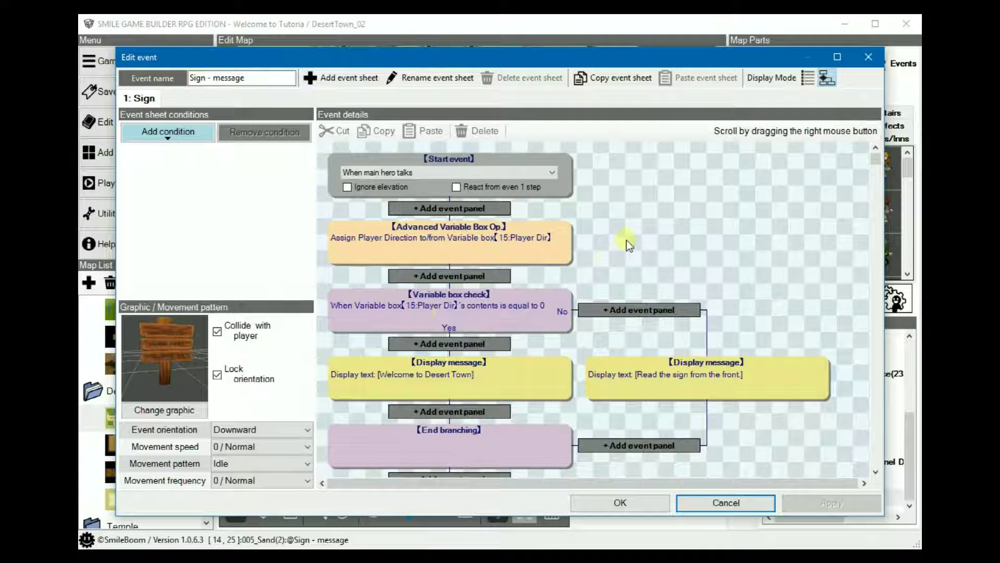
scroll(629, 232, "down", 1)
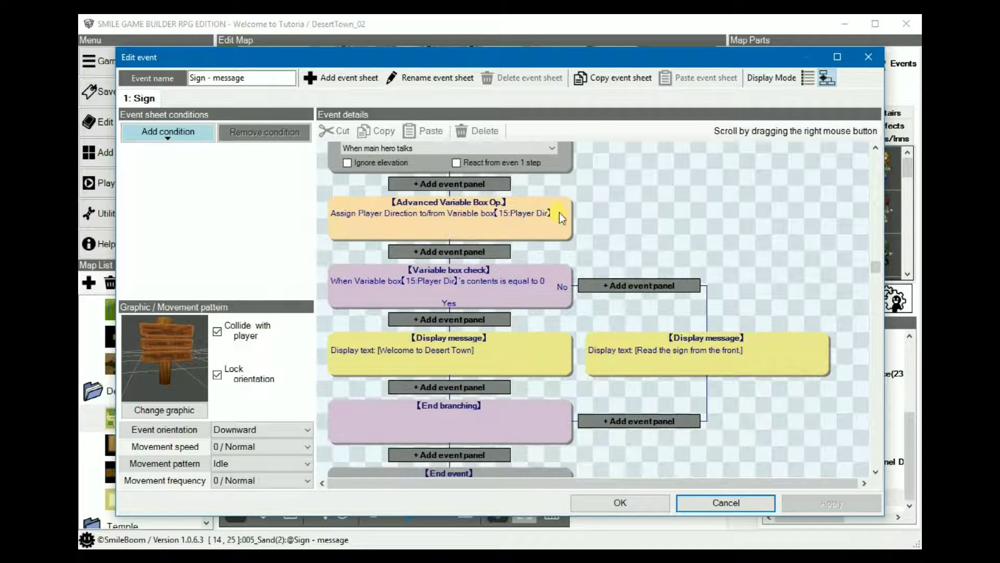
right_click_drag(604, 220, 605, 190)
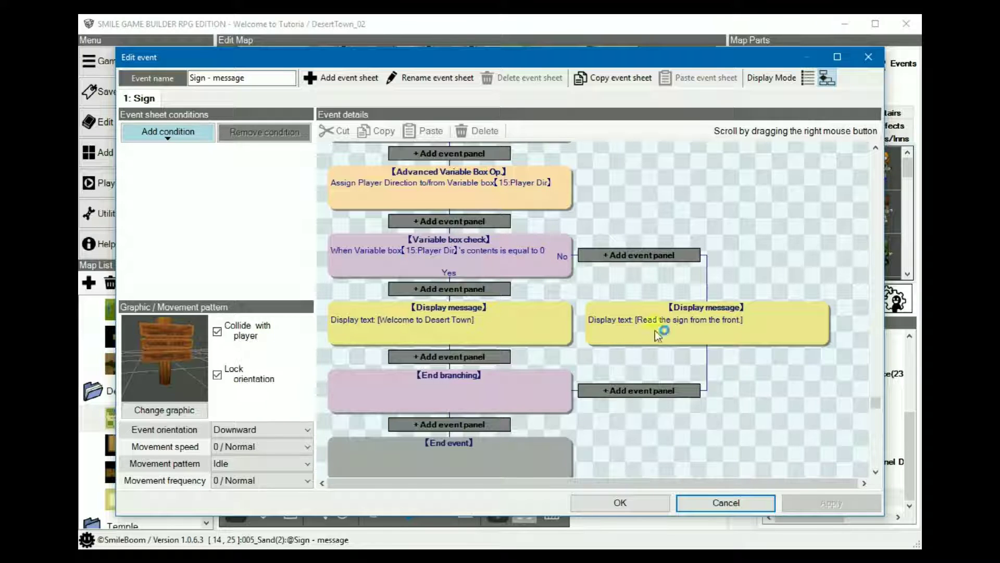
scroll(636, 313, "down", 1)
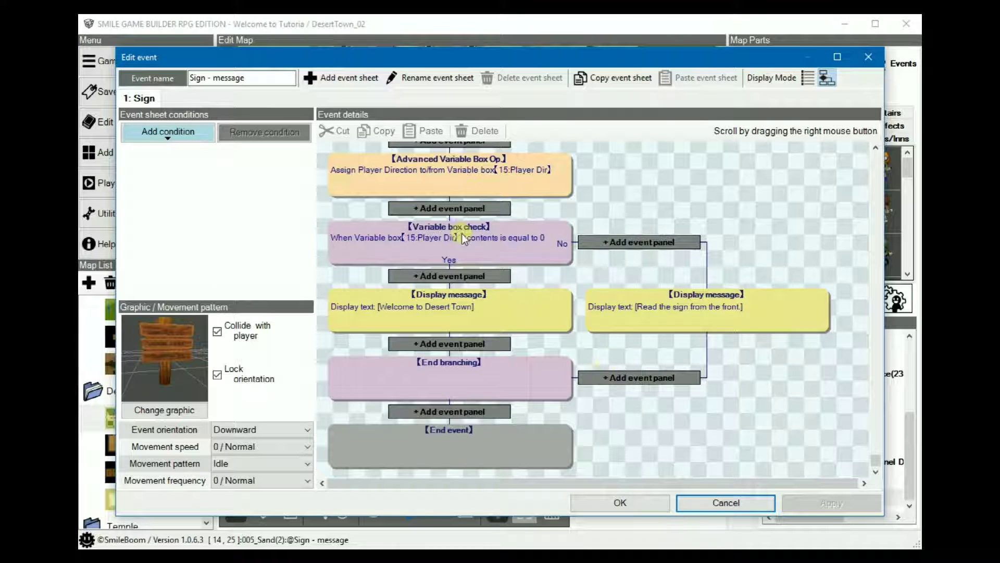
left_click(626, 508)
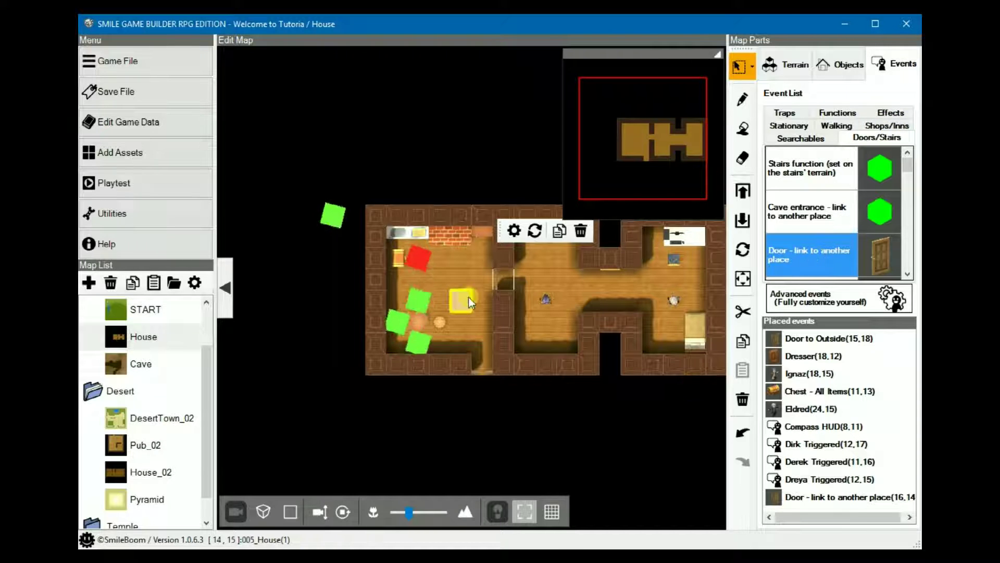
- Open the door event's settings and add two new event sheets
right_click(503, 280)
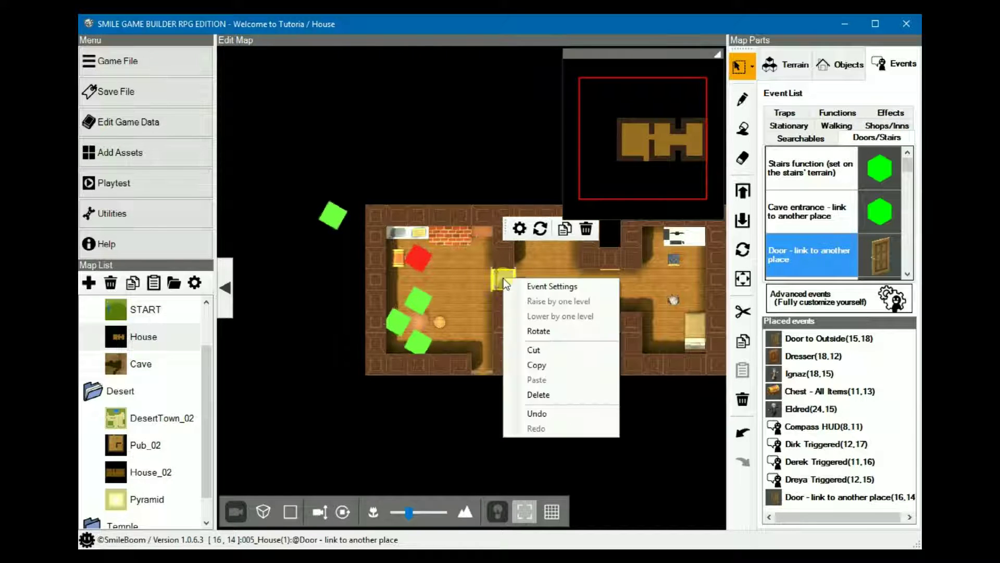
left_click(549, 286)
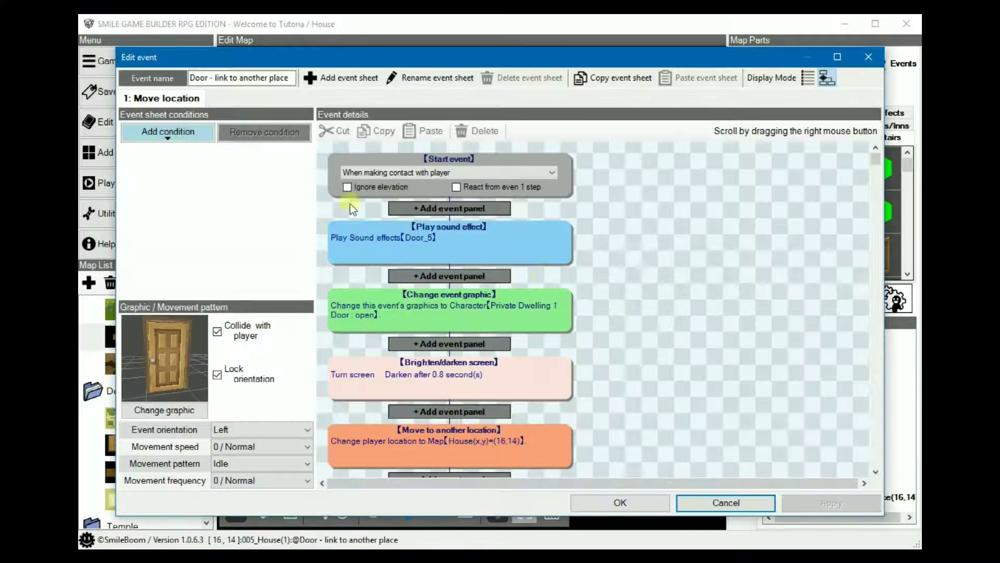
left_click(346, 76)
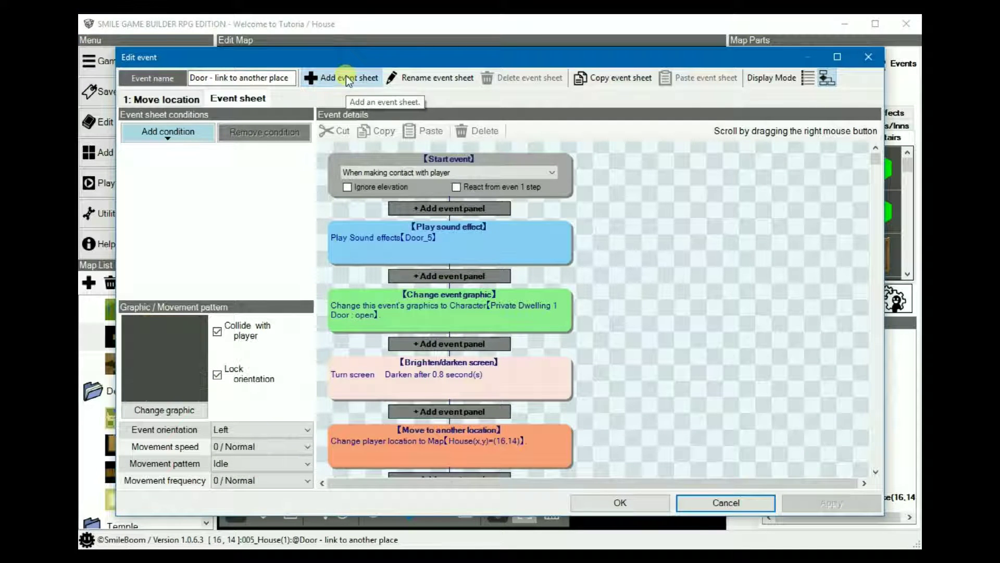
left_click(346, 76)
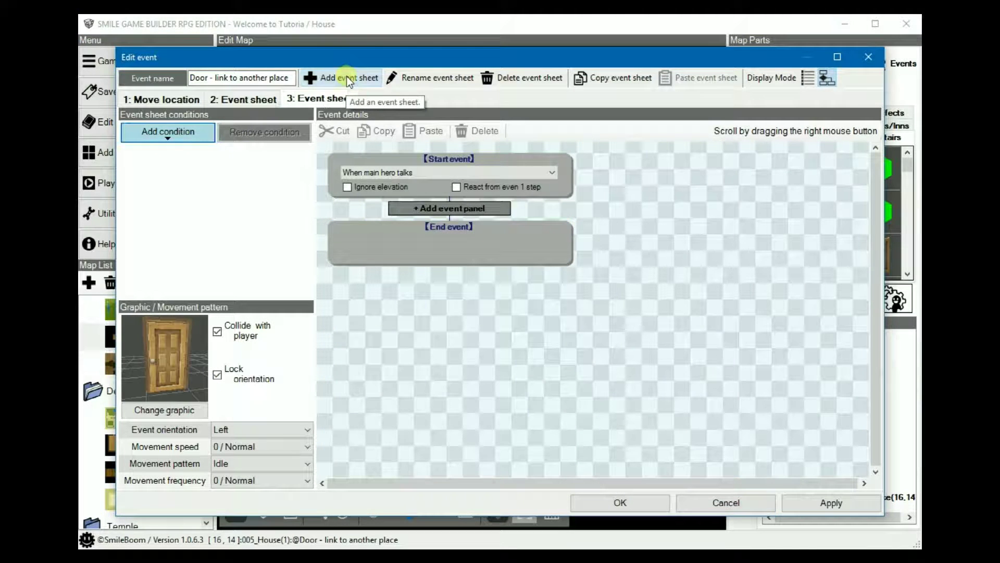
- Make the Move location sheet run only while Local Switch is off
left_click(180, 99)
left_click(169, 133)
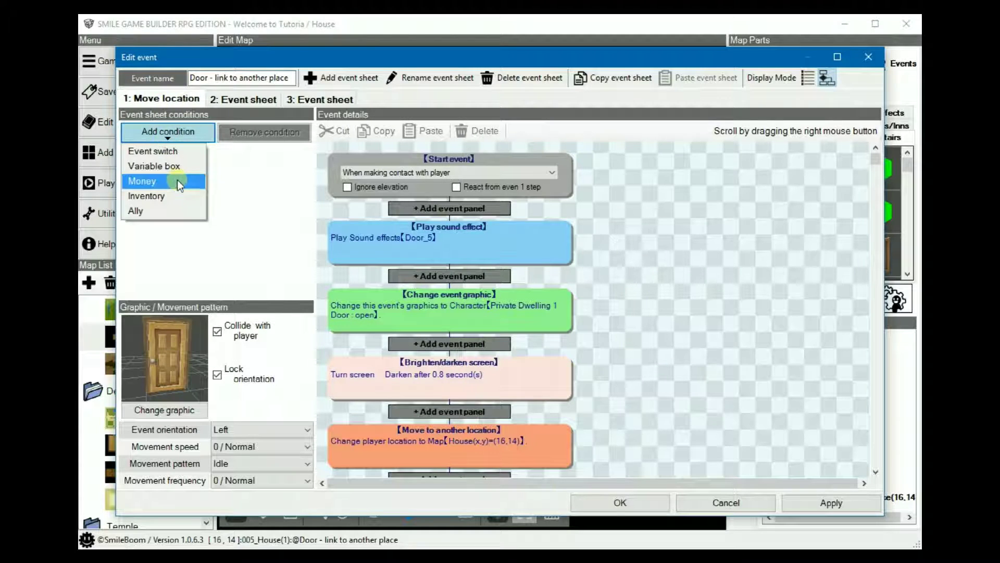
left_click(156, 151)
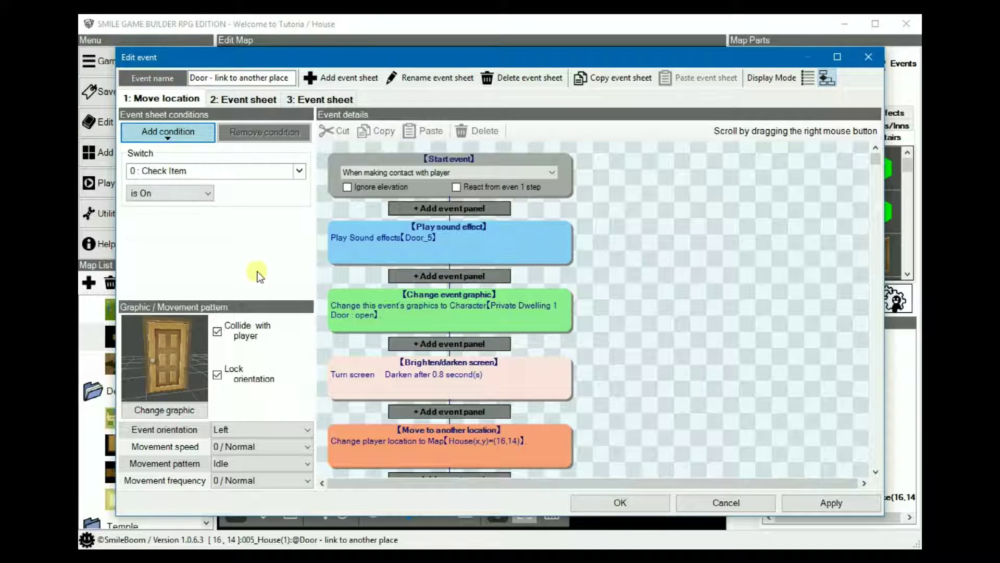
left_click(230, 174)
left_click(228, 211)
left_click(164, 248)
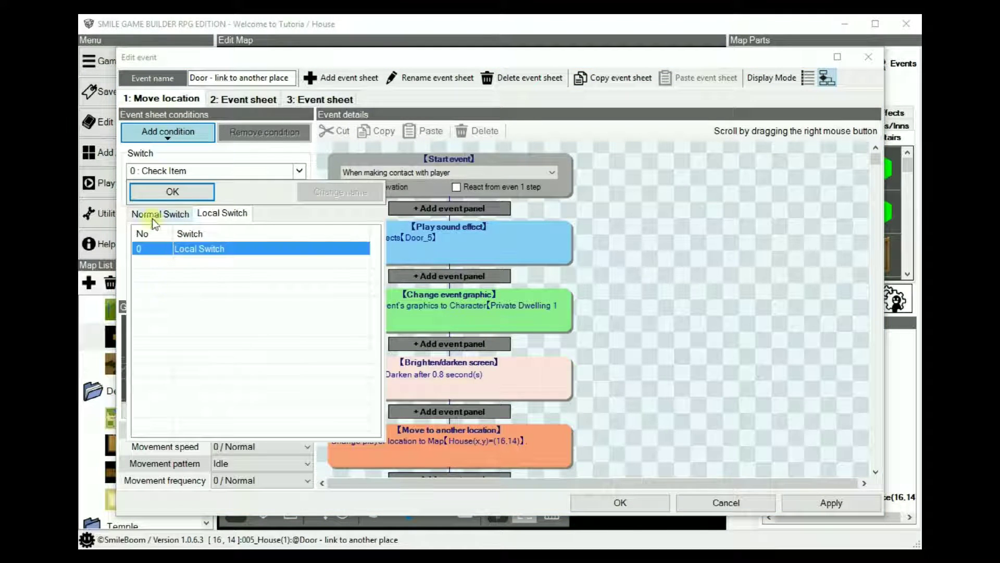
left_click(167, 195)
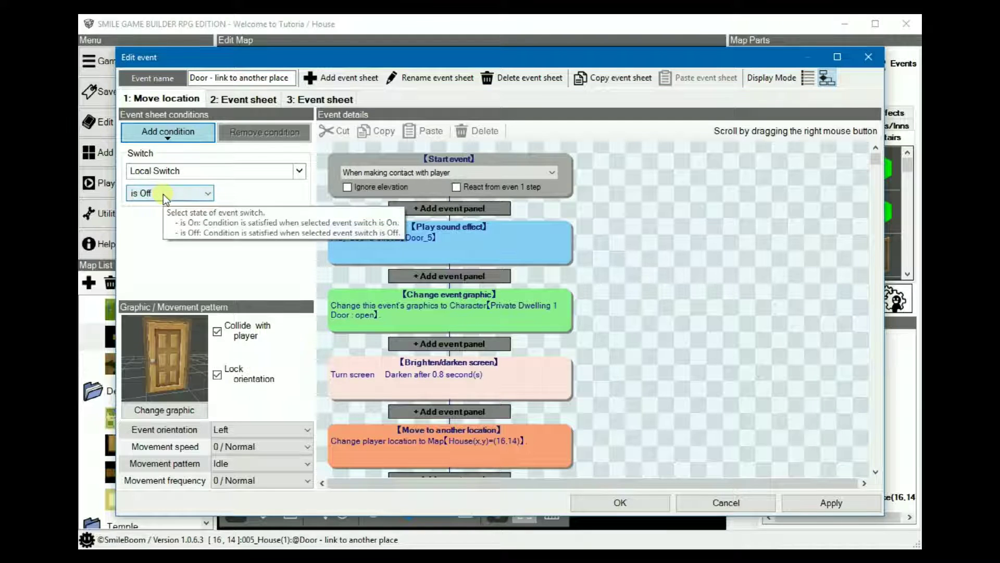
left_click(338, 247)
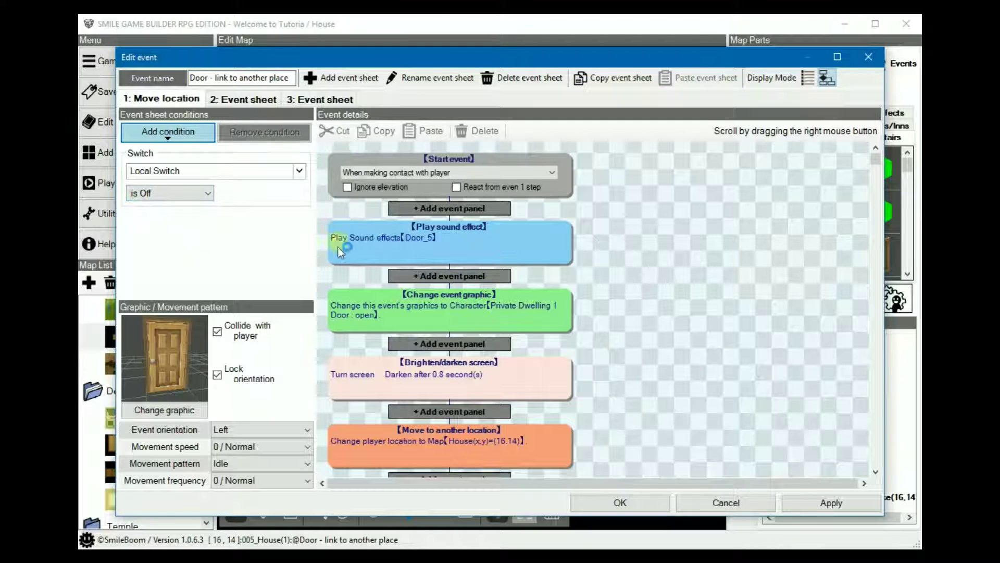
- Insert an Advanced Variable Box Op. first, assigning Player Direction to 15 Player Dir
left_click(481, 211)
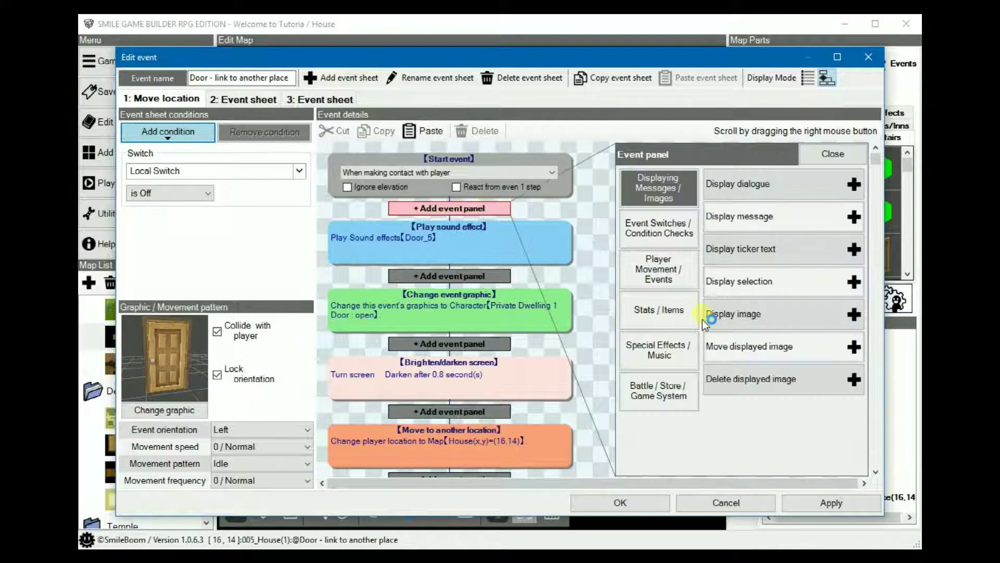
left_click(659, 228)
left_click(765, 407)
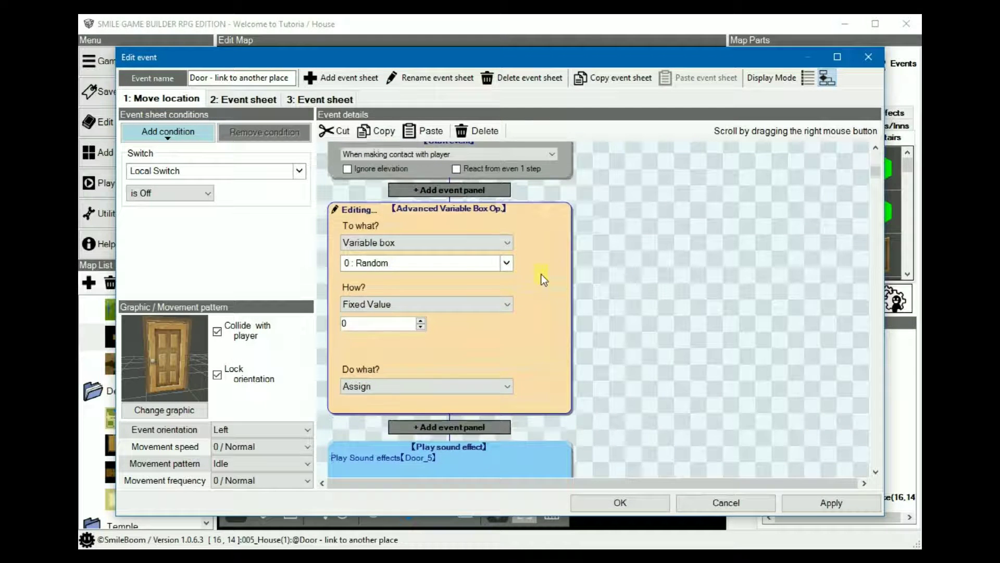
left_click(484, 261)
left_click(386, 523)
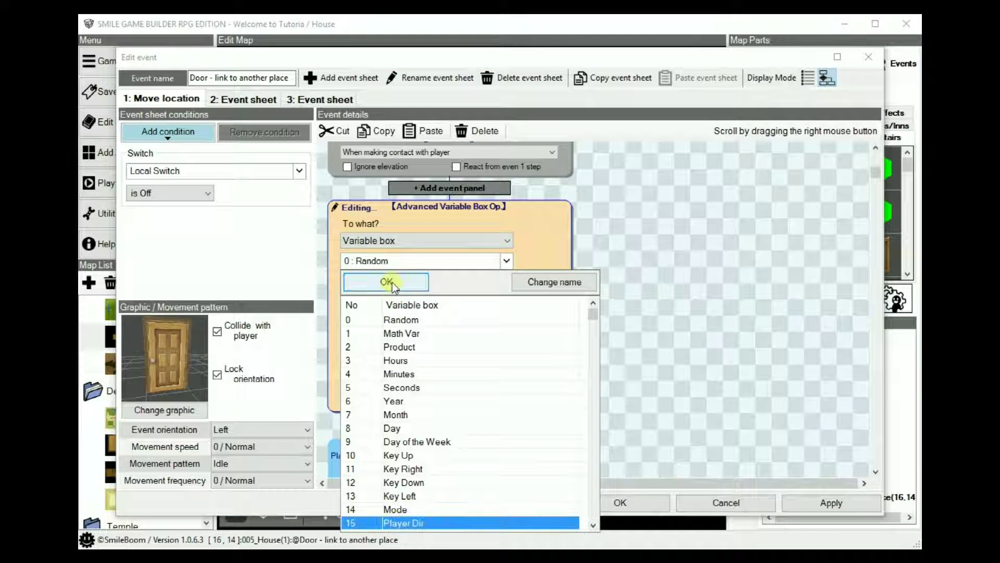
left_click(387, 282)
left_click(448, 304)
left_click(392, 545)
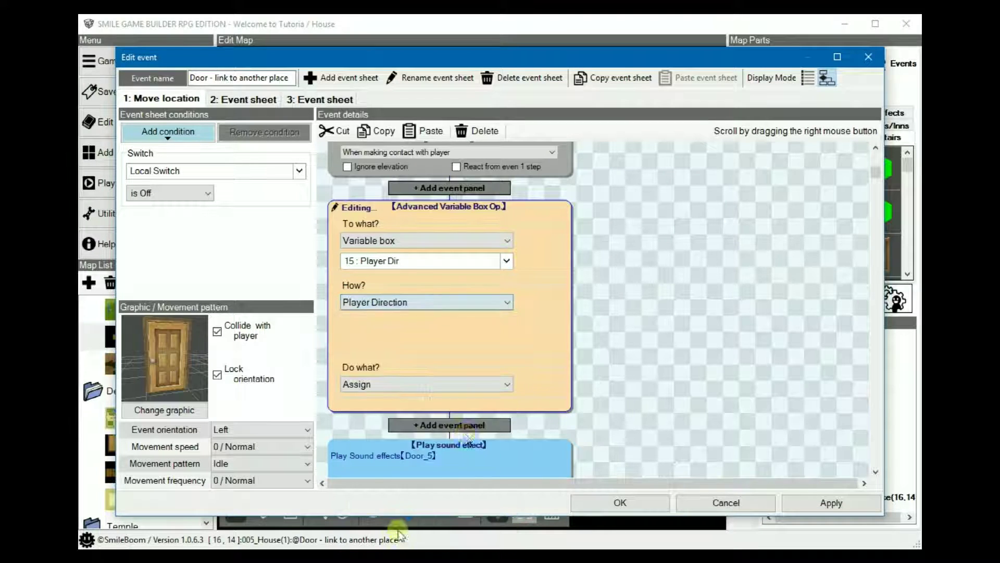
left_click(626, 364)
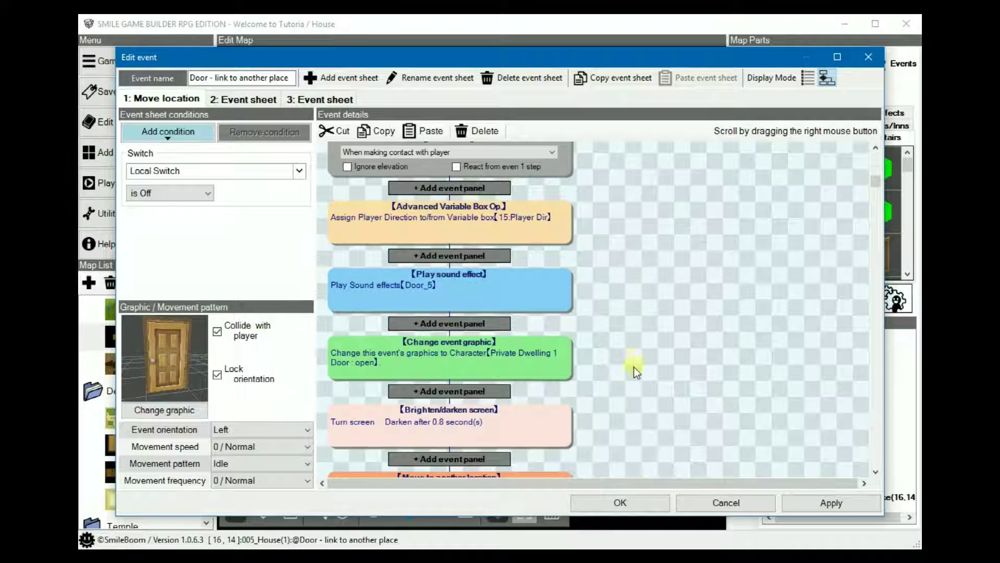
right_click_drag(634, 367, 632, 327)
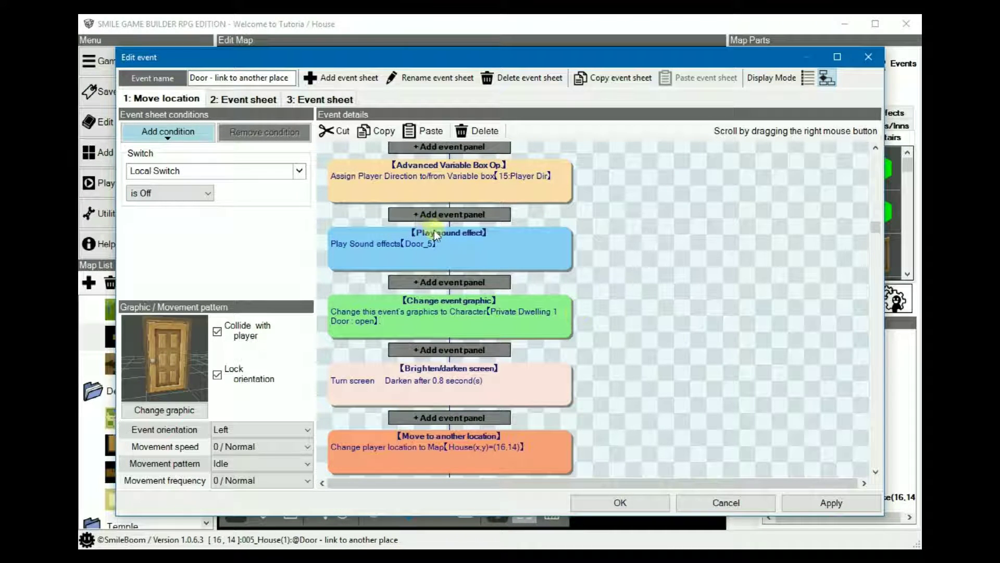
- Cut the door graphic change through brighten steps, keeping only the Door_5 sound
left_click(808, 78)
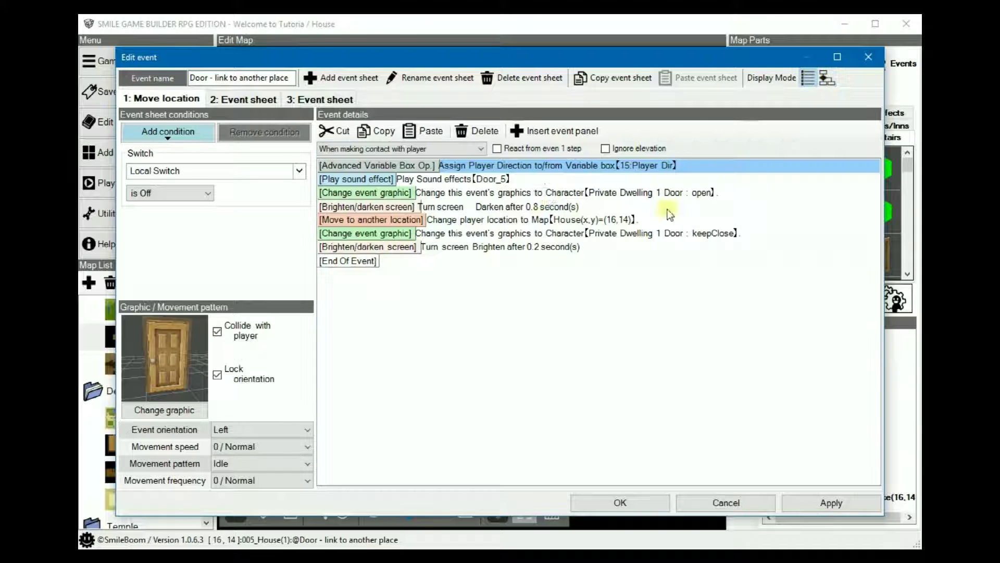
left_click(473, 193)
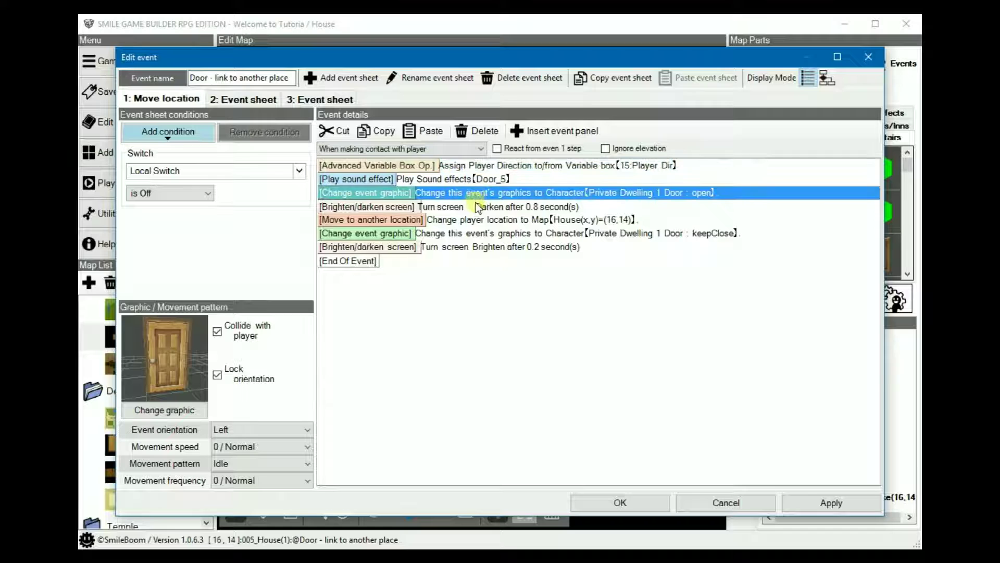
left_click(450, 248, "shift")
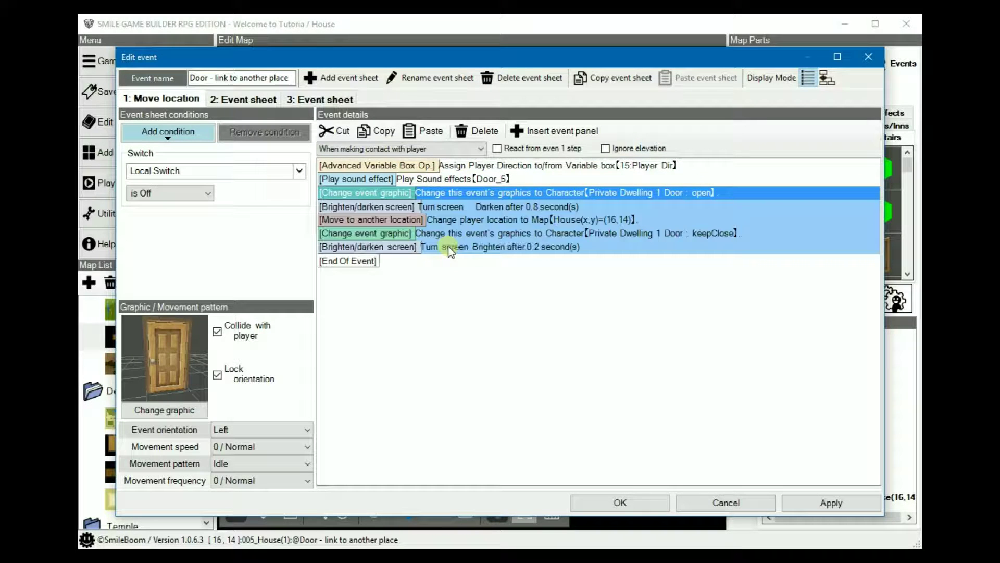
left_click(337, 131)
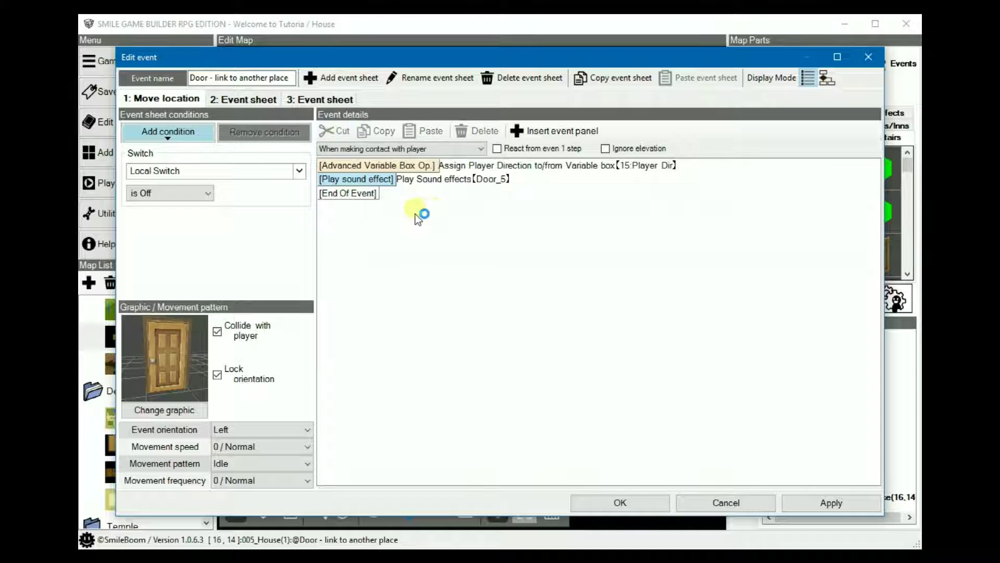
left_click(828, 78)
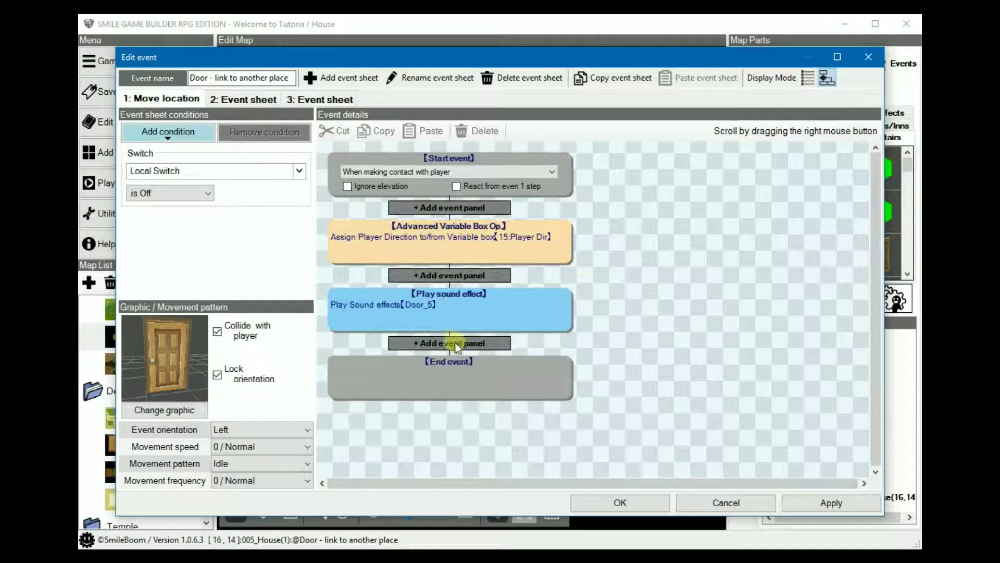
- Add a Check event switch step after the Door_5 sound, then delete it
left_click(456, 344)
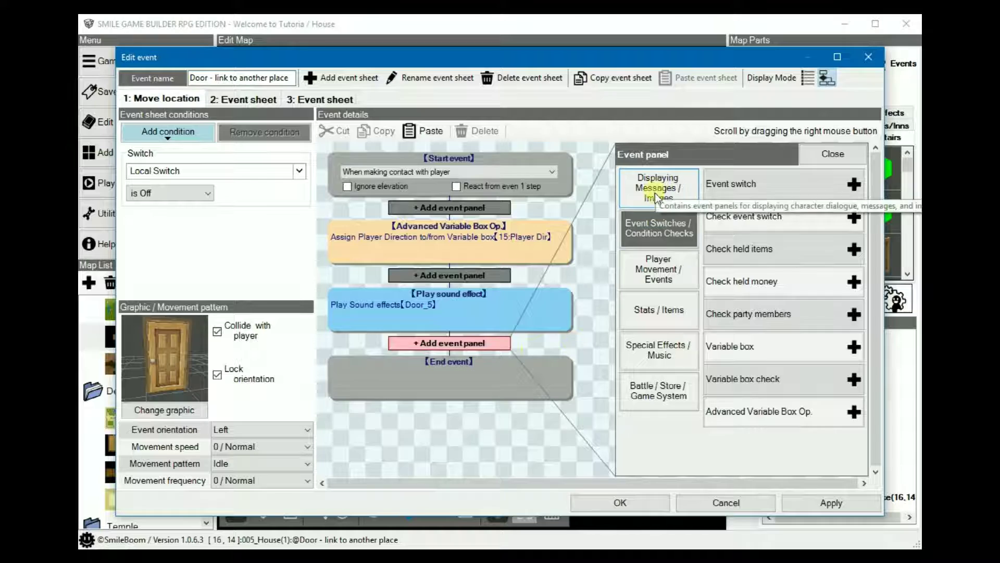
left_click(771, 217)
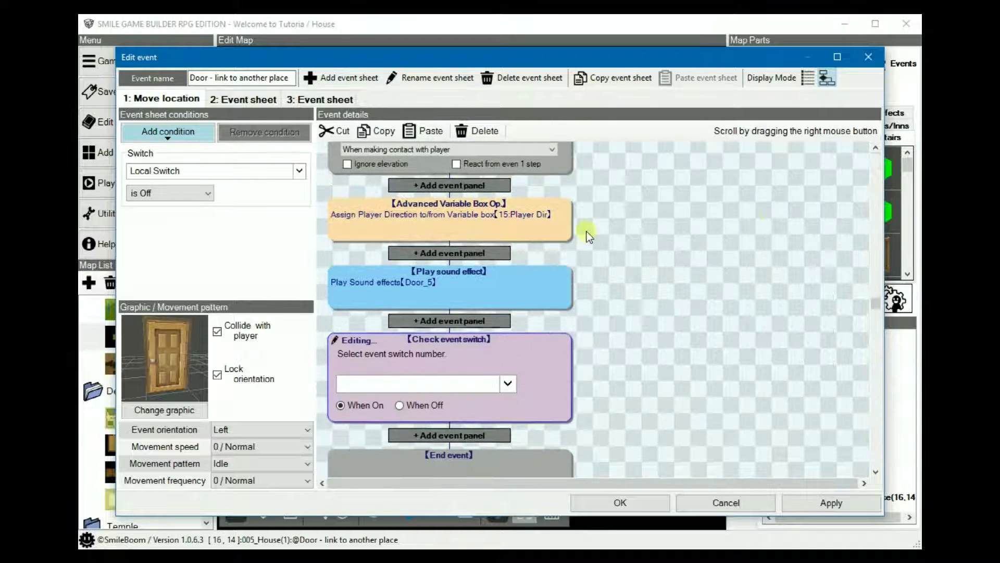
left_click(470, 128)
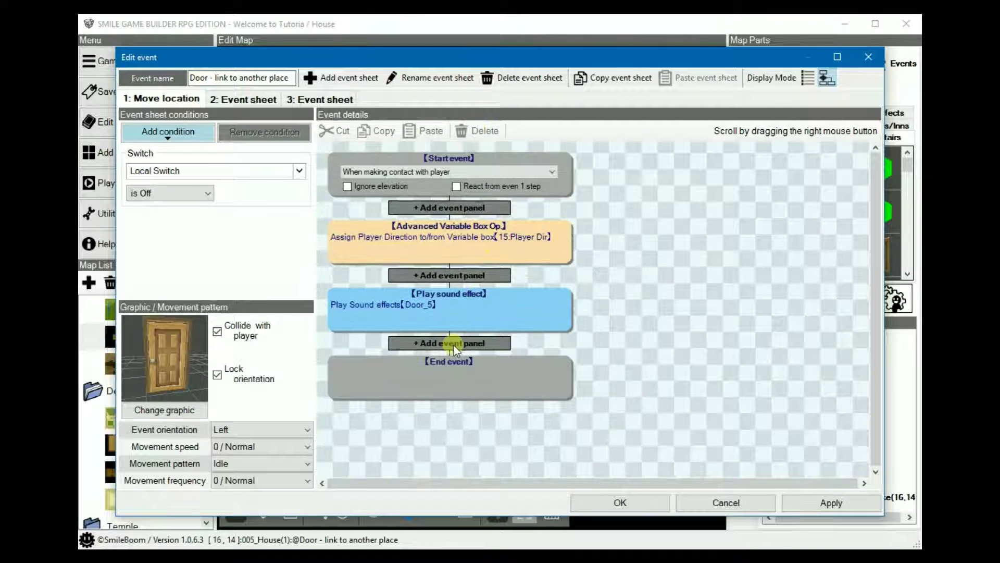
- Add an Event switch step turning Local Switch on after the Door_5 sound
left_click(480, 343)
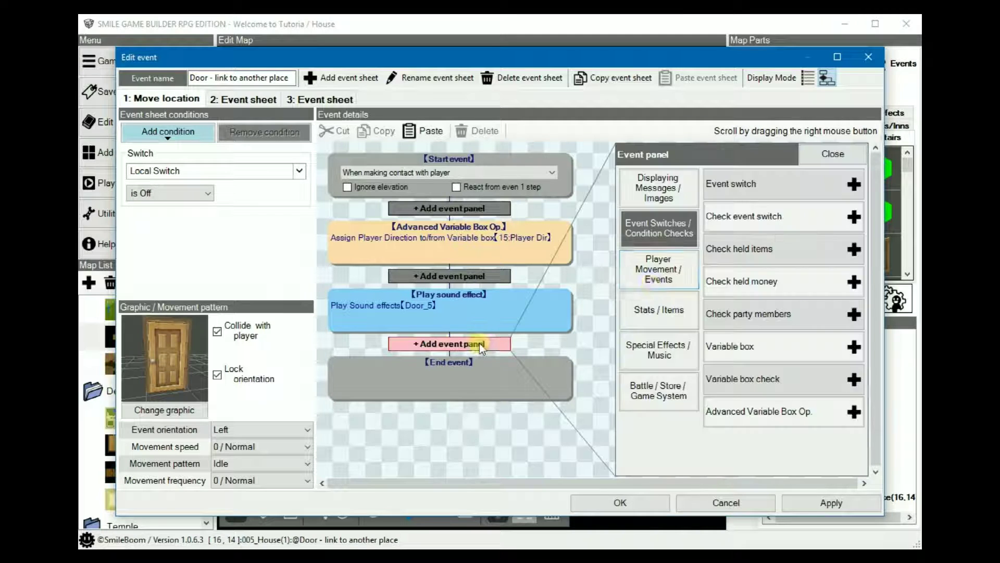
left_click(749, 185)
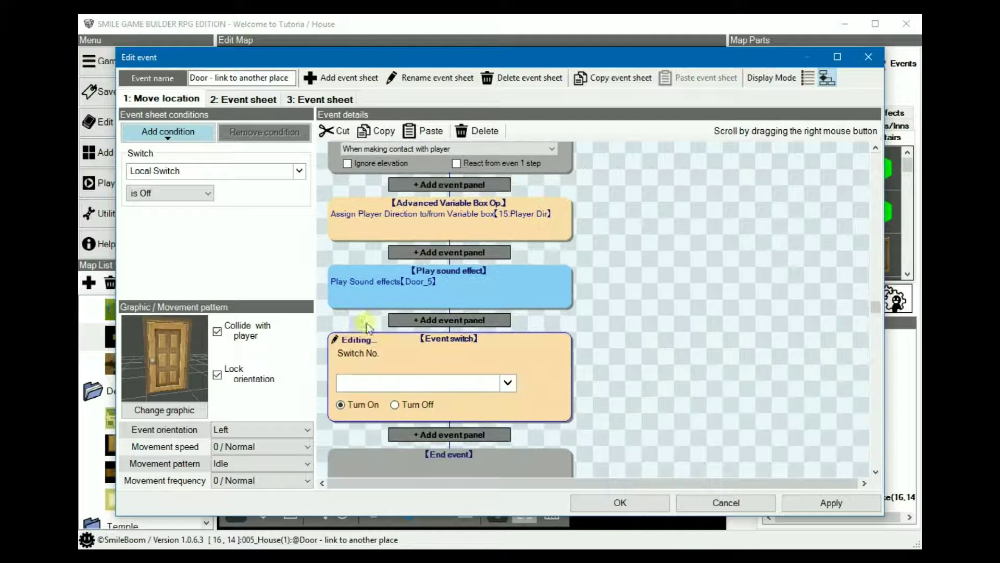
left_click(483, 386)
left_click(432, 360)
left_click(373, 396)
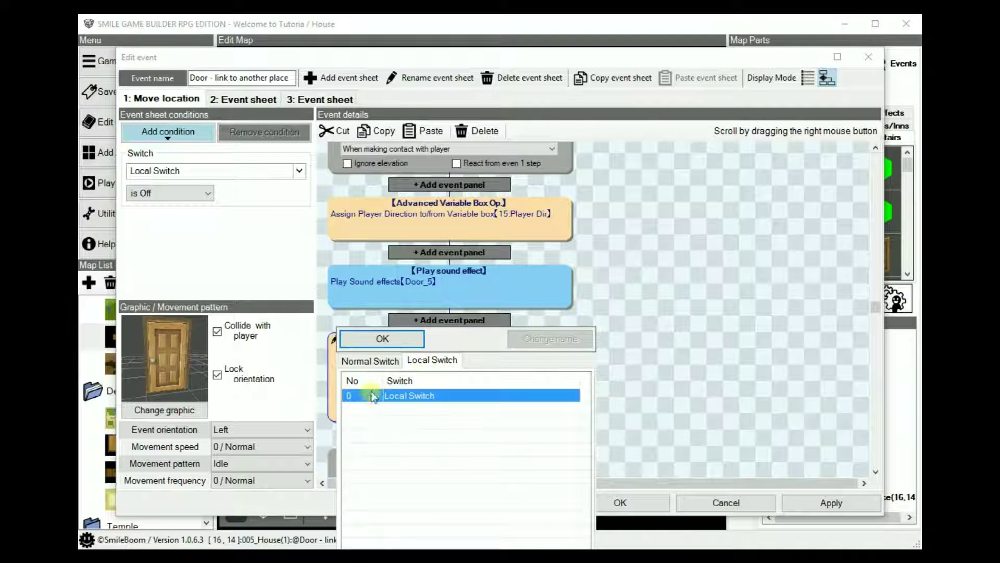
left_click(367, 340)
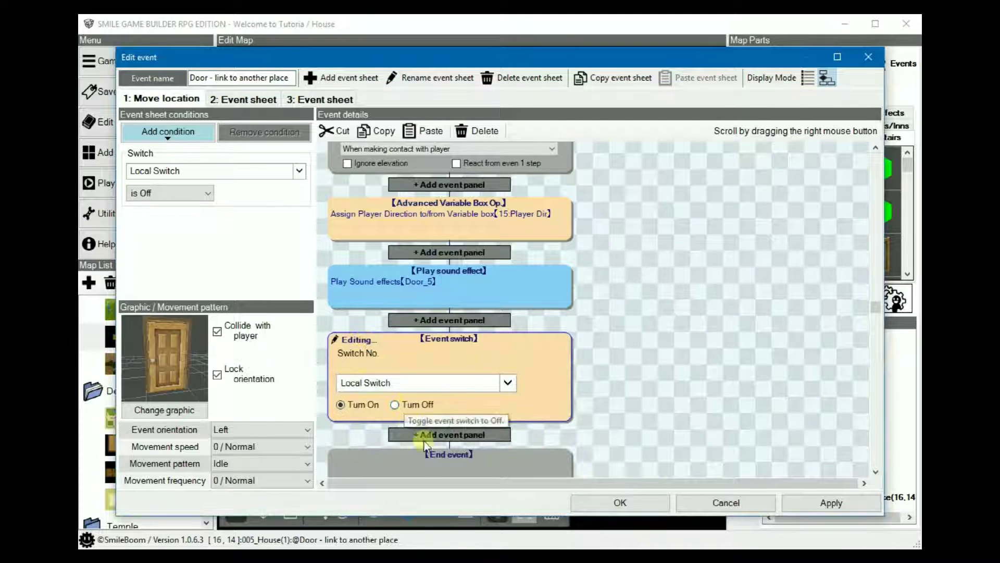
left_click(244, 99)
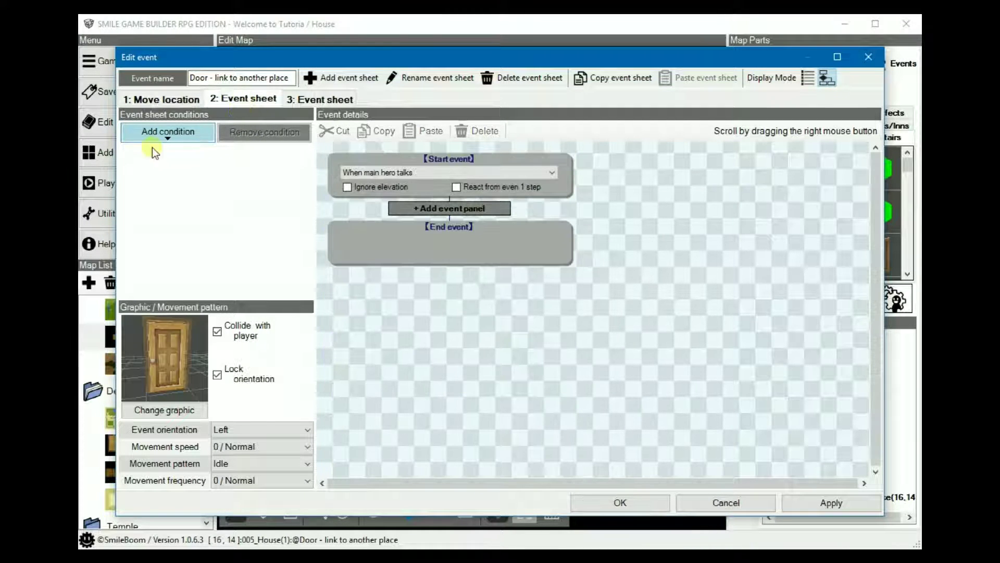
left_click(164, 135)
- Add a Local Switch condition to the second event sheet
left_click(162, 153)
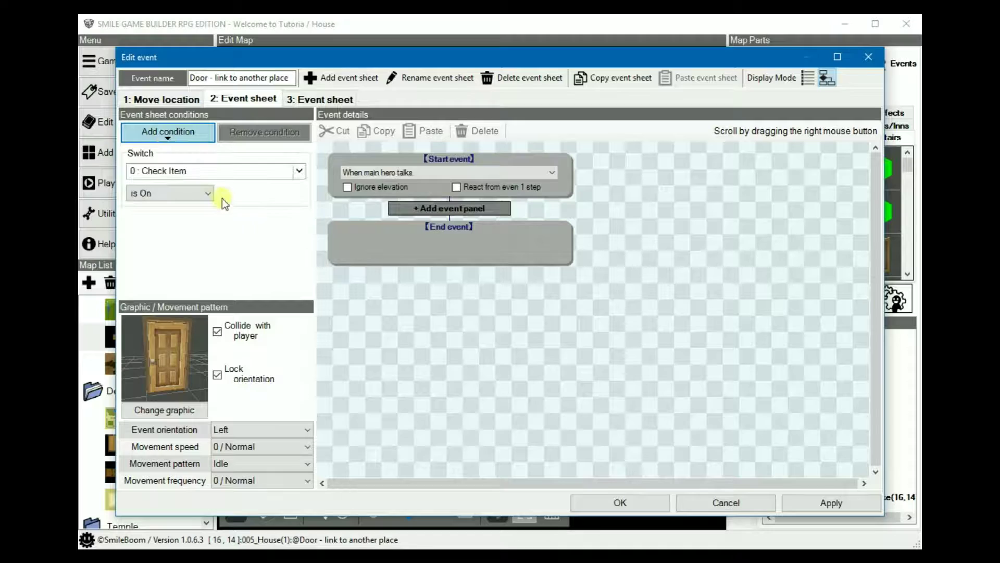
left_click(219, 171)
left_click(222, 214)
left_click(183, 249)
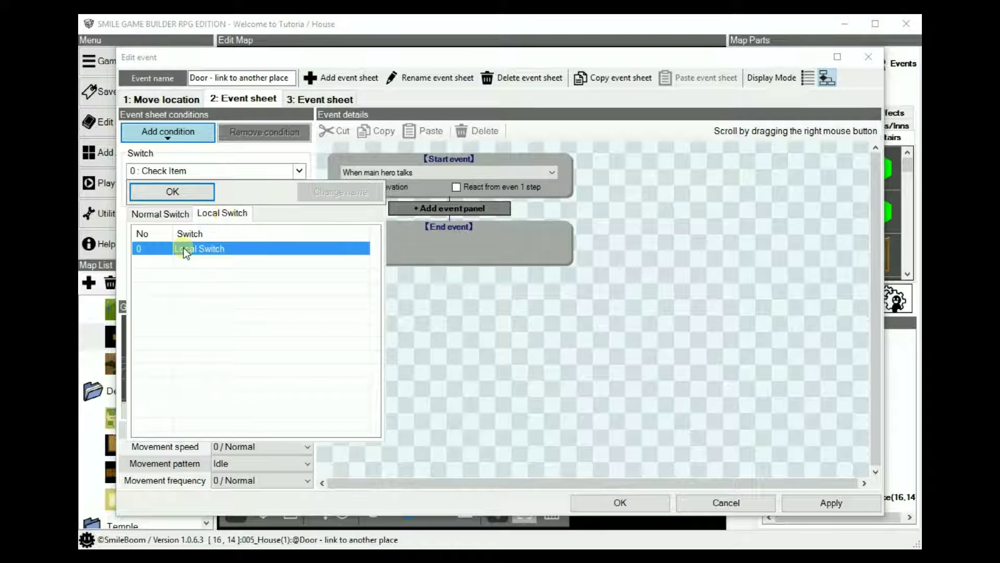
left_click(166, 190)
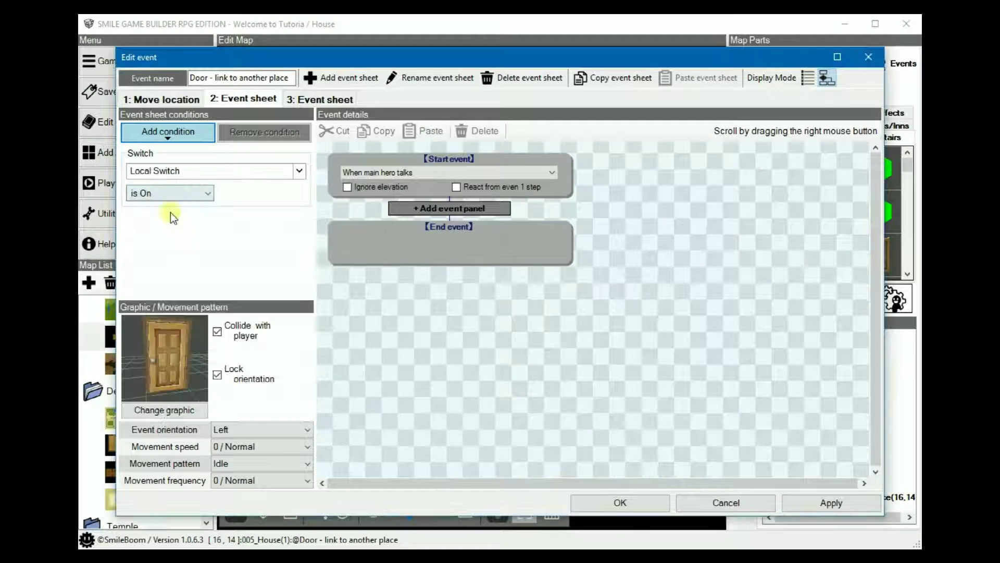
- Require Player Dir to equal 3 and make the sheet trigger automatically, one time only
left_click(161, 135)
left_click(162, 166)
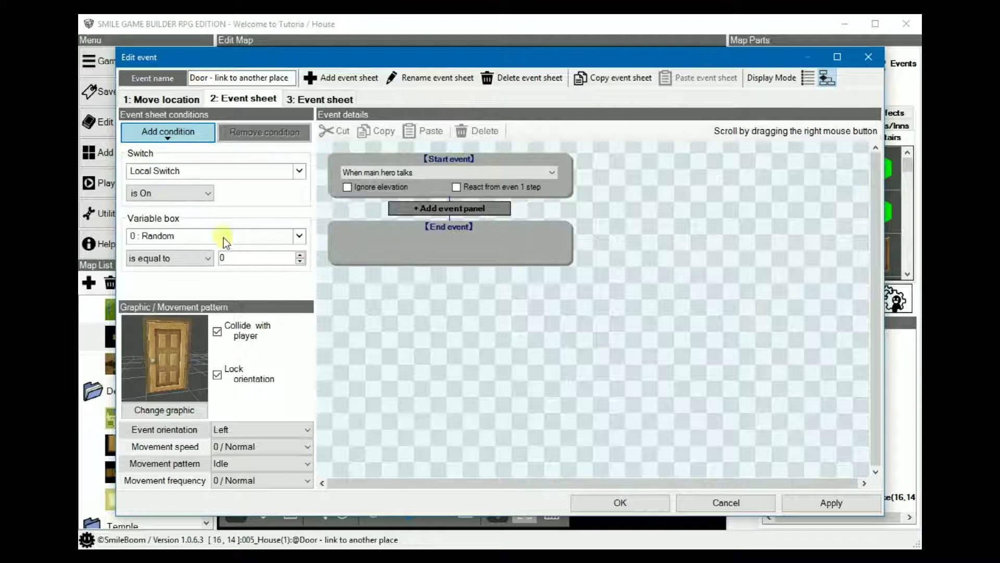
left_click(298, 236)
left_click(182, 499)
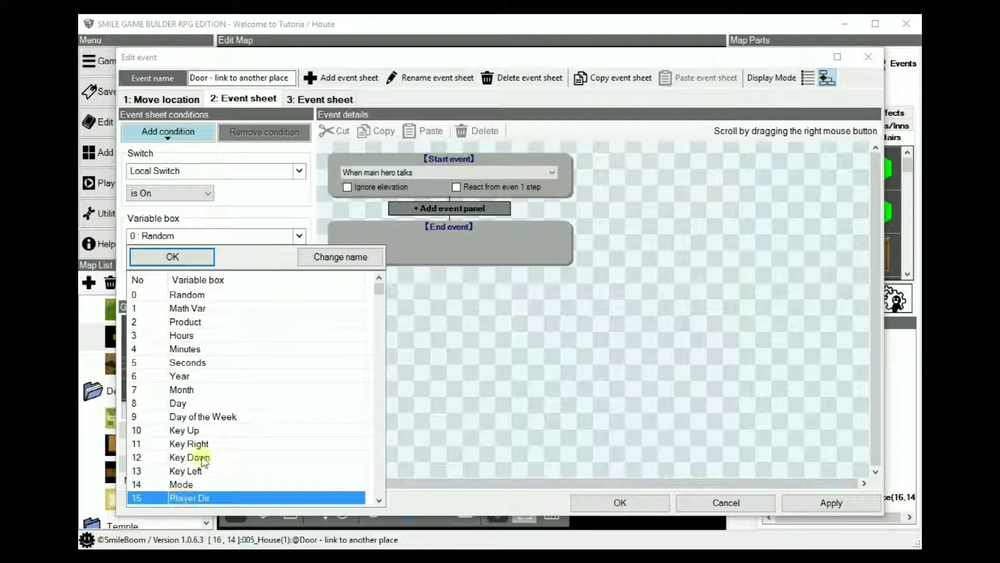
left_click(187, 265)
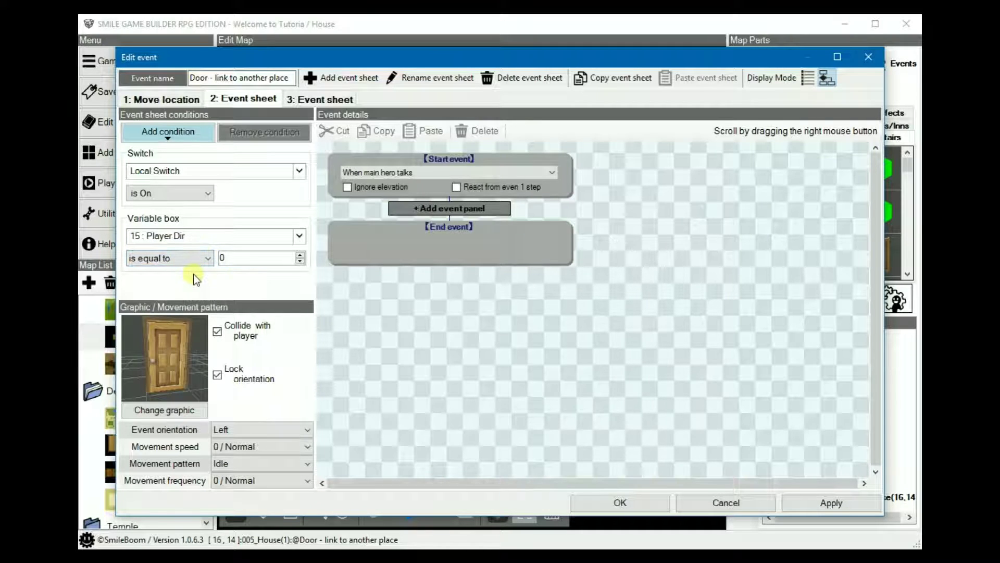
left_click(300, 255)
left_click(301, 255)
left_click(410, 172)
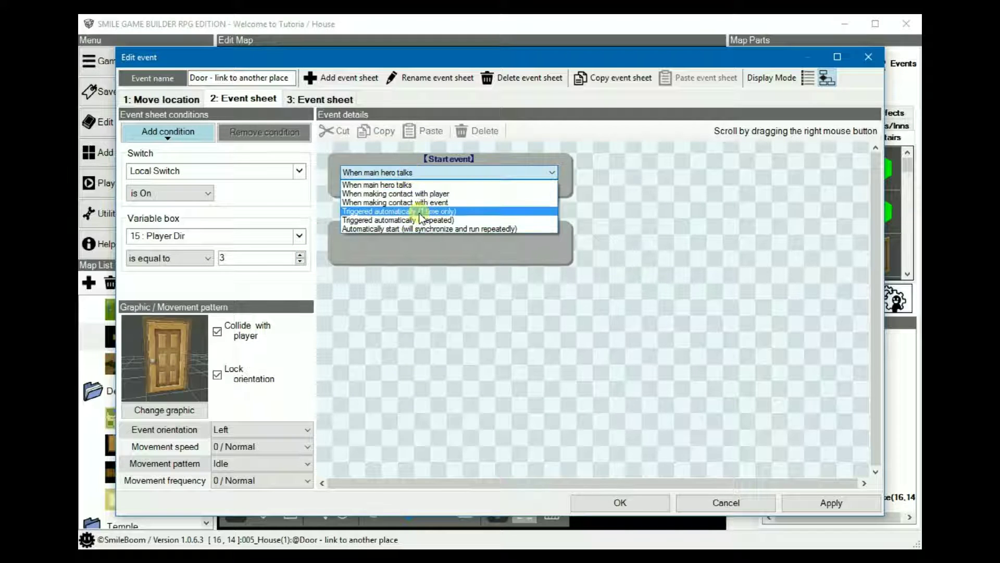
left_click(412, 212)
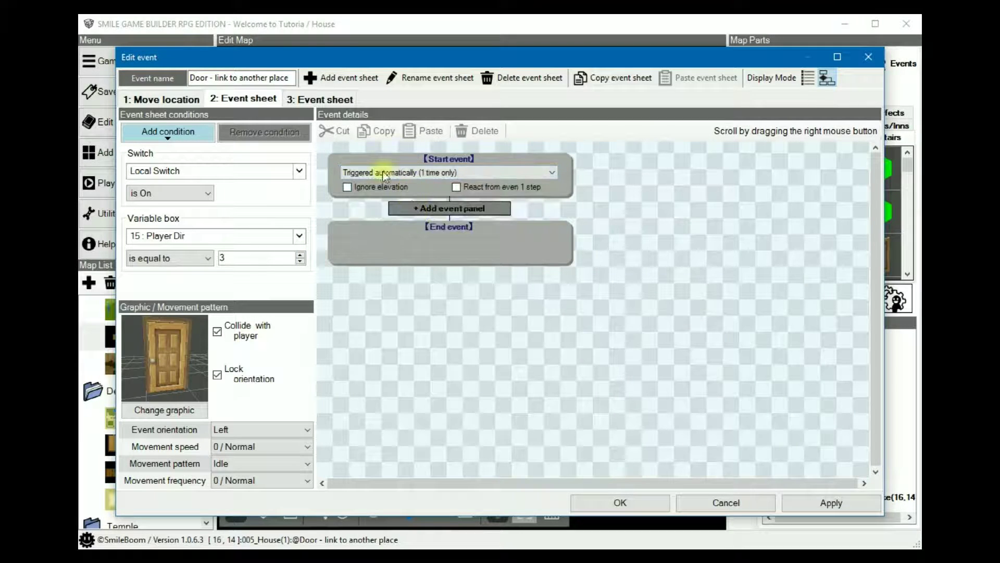
- Paste the copied door commands into the second sheet
left_click(456, 209)
left_click(424, 132)
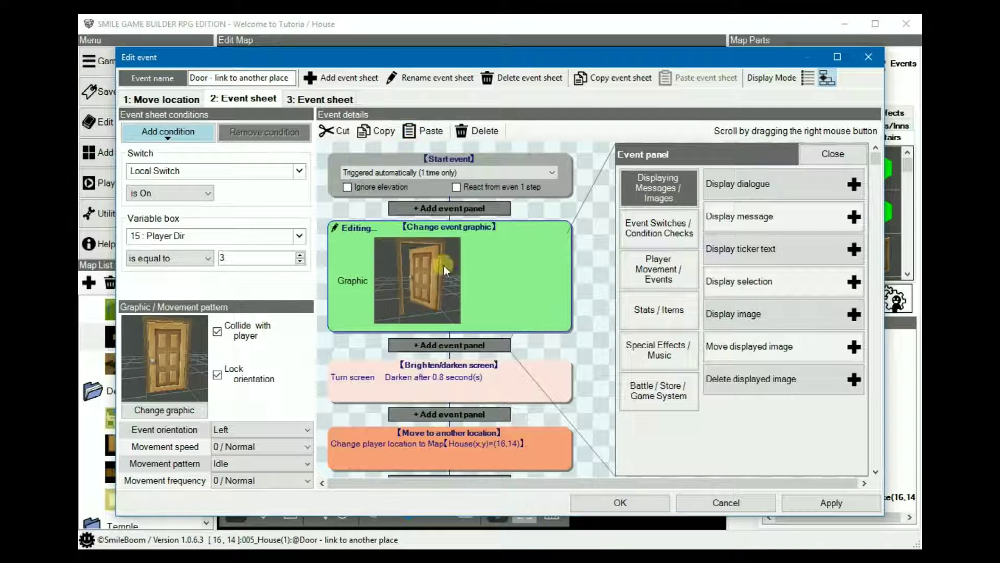
left_click(582, 239)
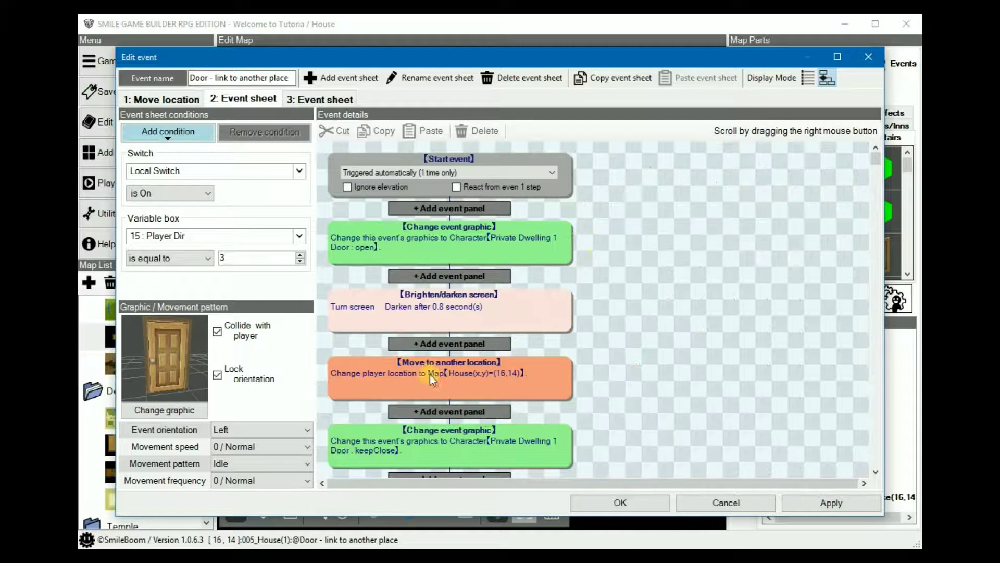
- Try other move-location destination tiles, then cancel to keep (16,14)
left_click(453, 375)
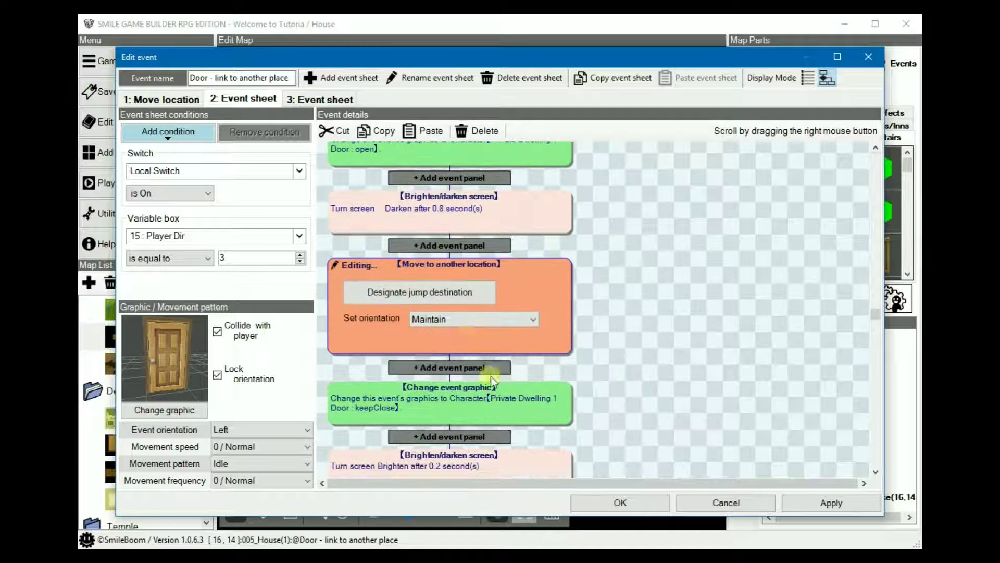
left_click(426, 290)
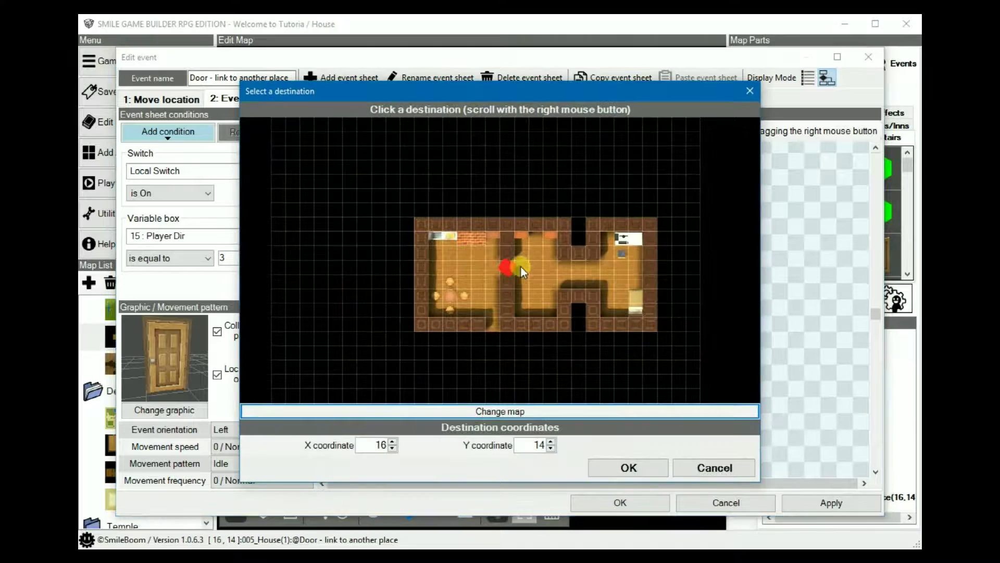
left_click(521, 267)
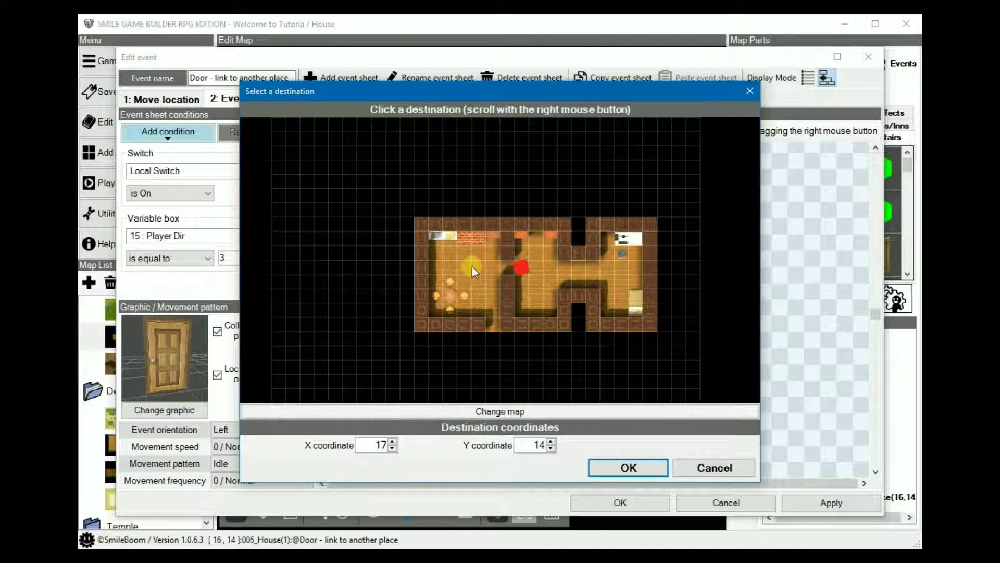
left_click(493, 267)
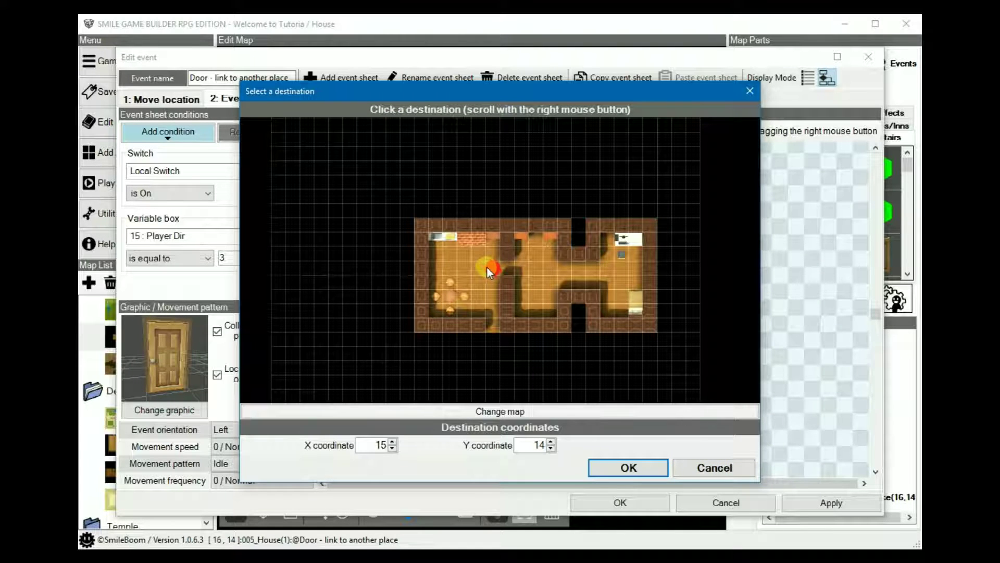
left_click(521, 268)
left_click(494, 267)
left_click(709, 466)
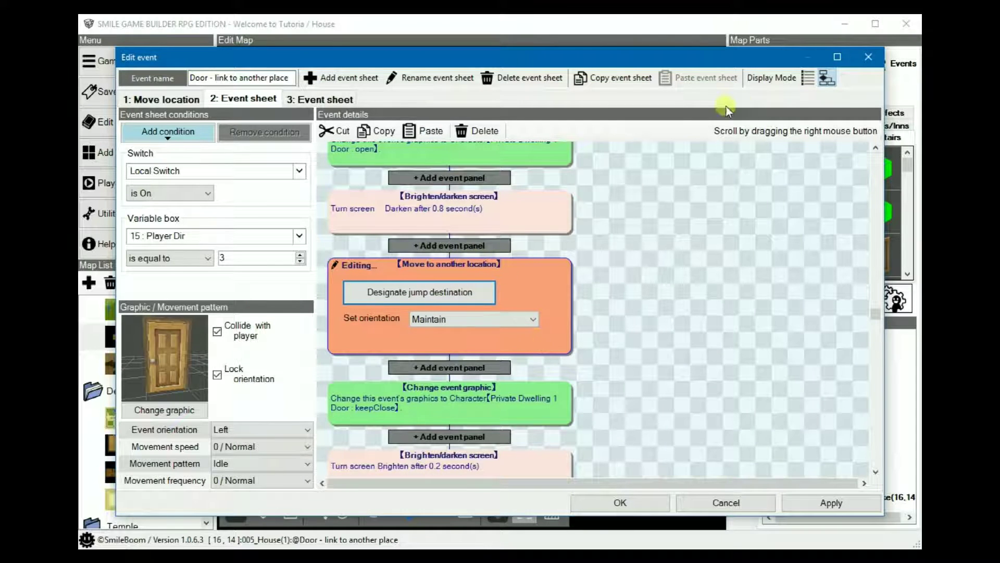
- In list view, delete the darken through brighten commands, leaving only the door-open graphic
left_click(808, 78)
left_click(462, 178)
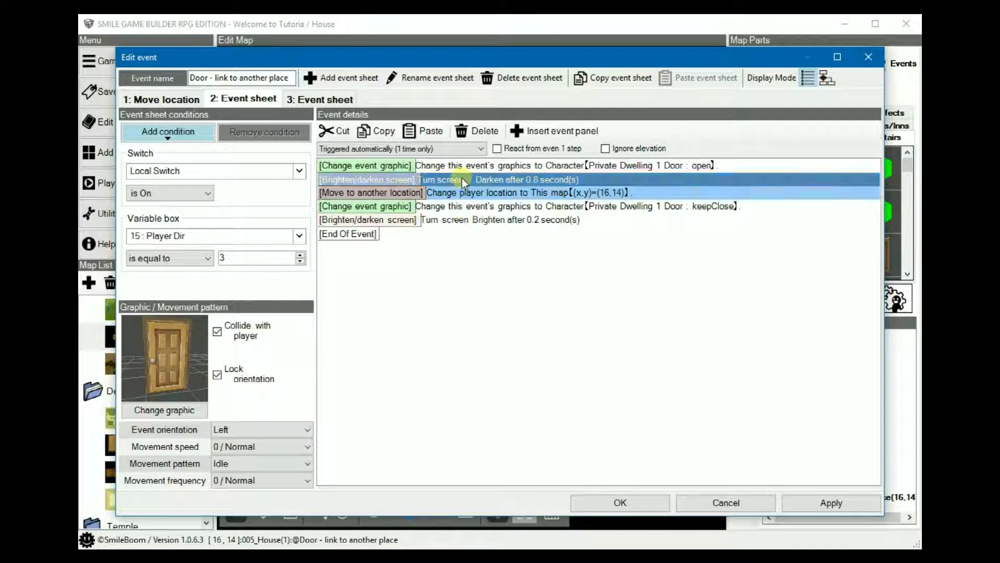
left_click(468, 225, "shift")
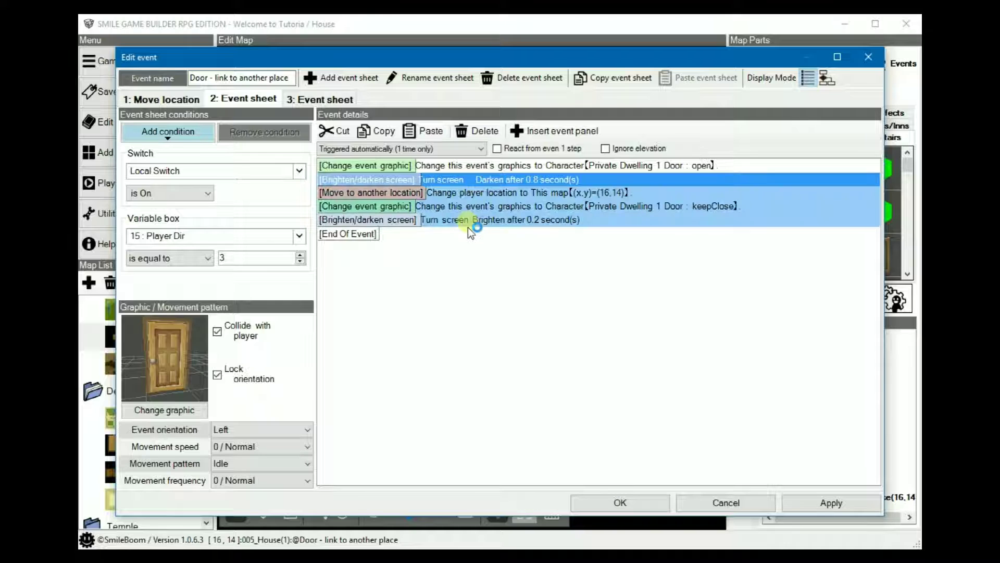
left_click(374, 131)
key("Delete")
left_click(827, 78)
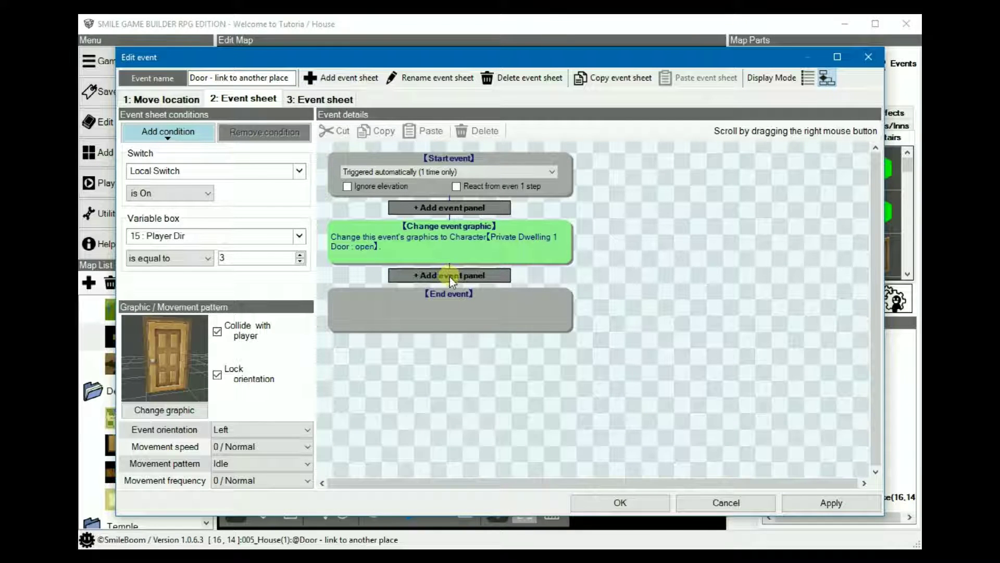
- Add a new Change event graphic step and open its graphic picker
left_click(449, 276)
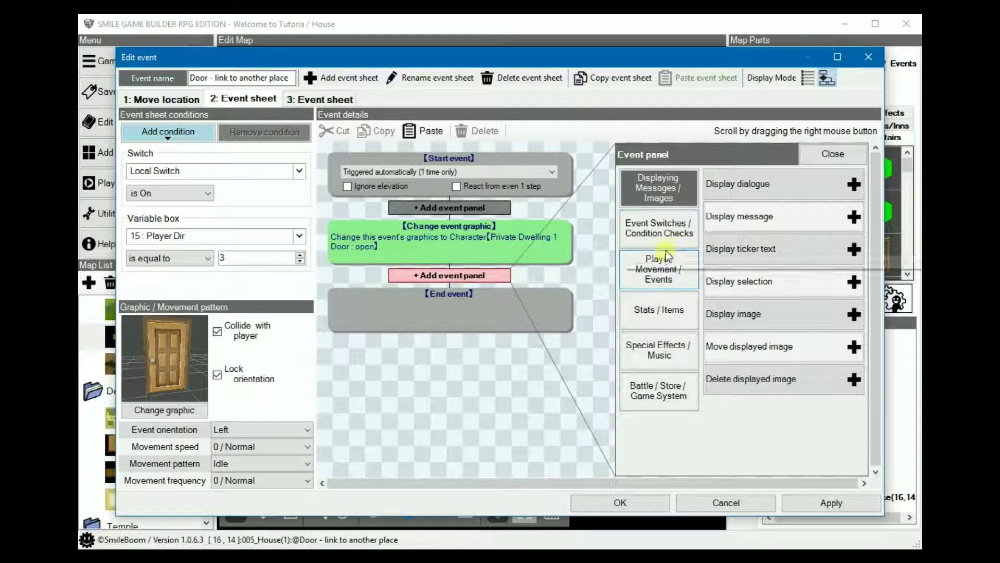
left_click(666, 274)
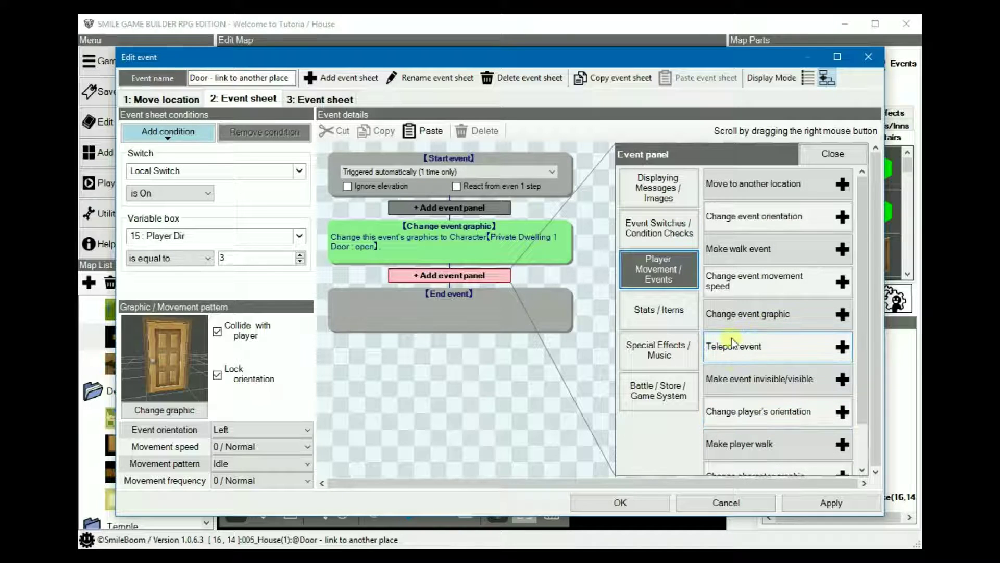
left_click(754, 315)
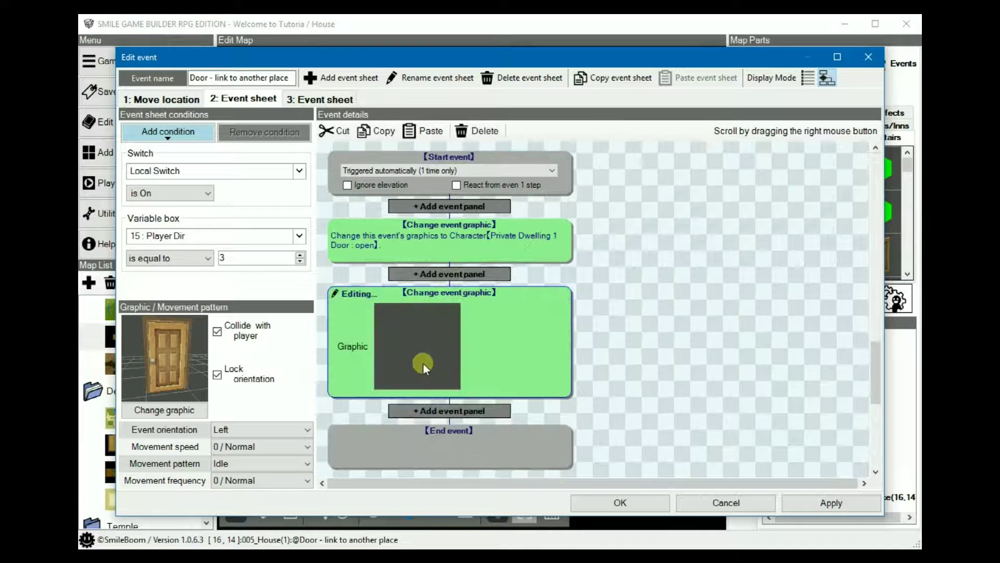
left_click(423, 363)
- Set the new step's graphic to Private Dwelling 1 Door with the open motion
left_click(386, 150)
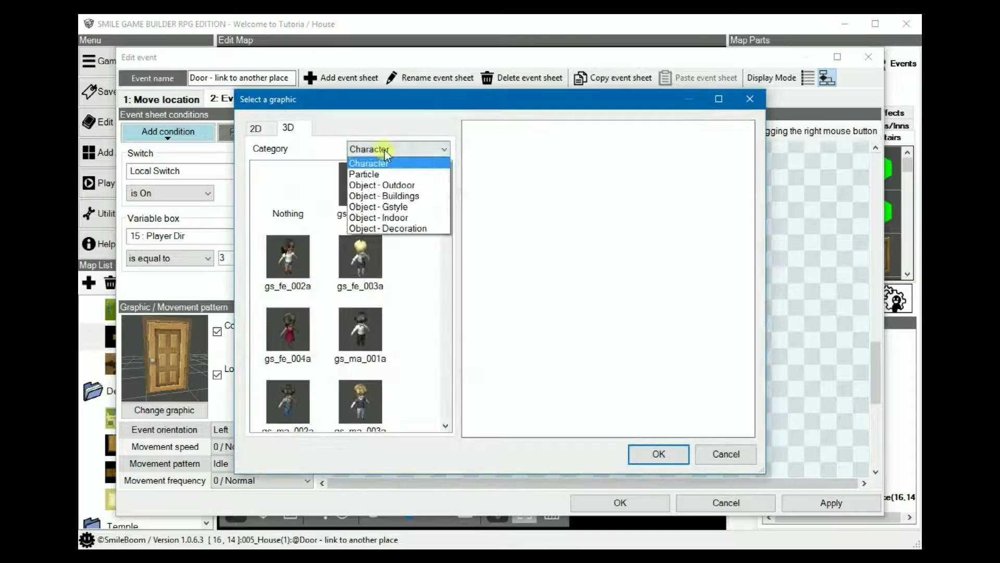
left_click(386, 197)
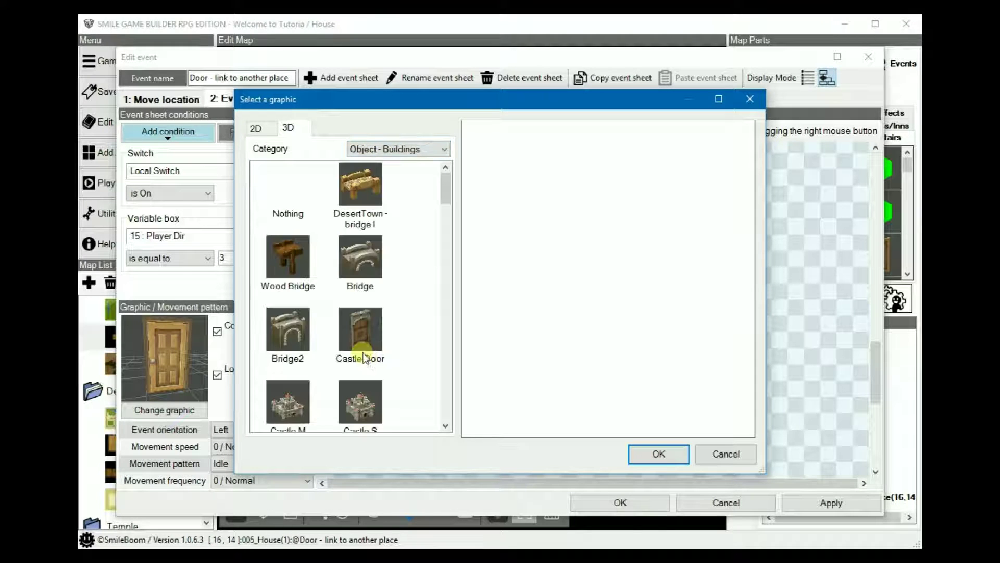
scroll(367, 356, "down", 9)
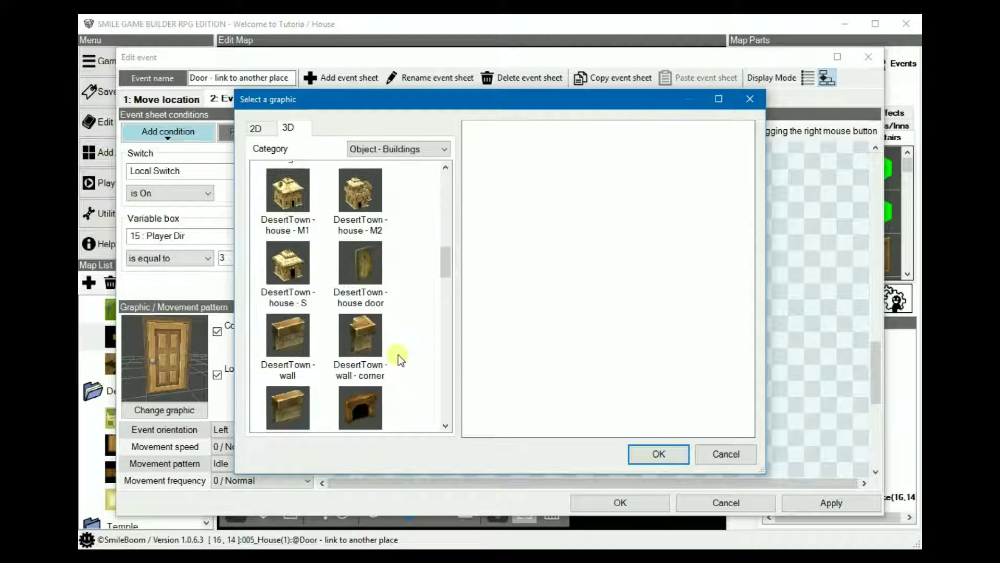
scroll(396, 354, "down", 8)
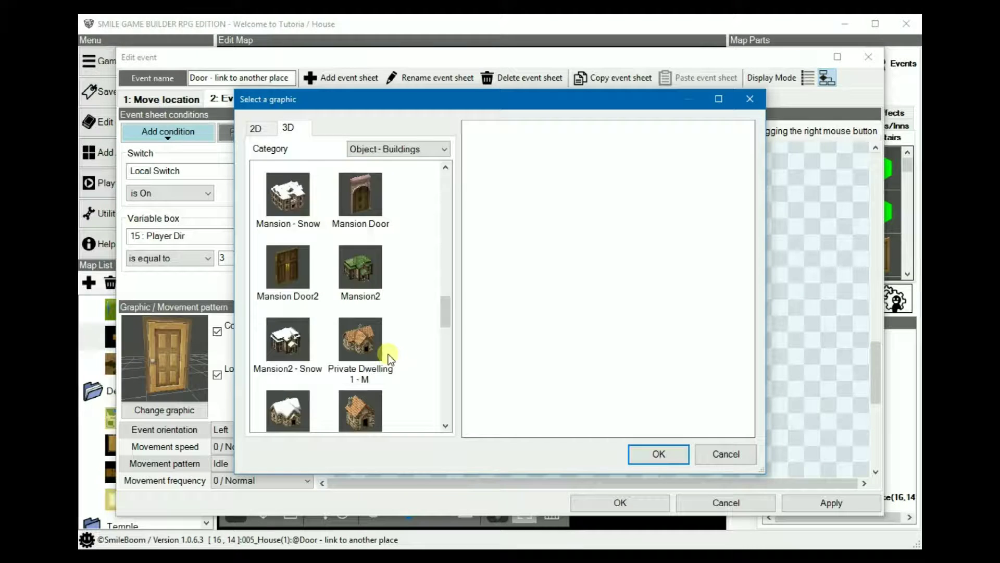
scroll(389, 355, "down", 2)
left_click(365, 376)
left_click(600, 427)
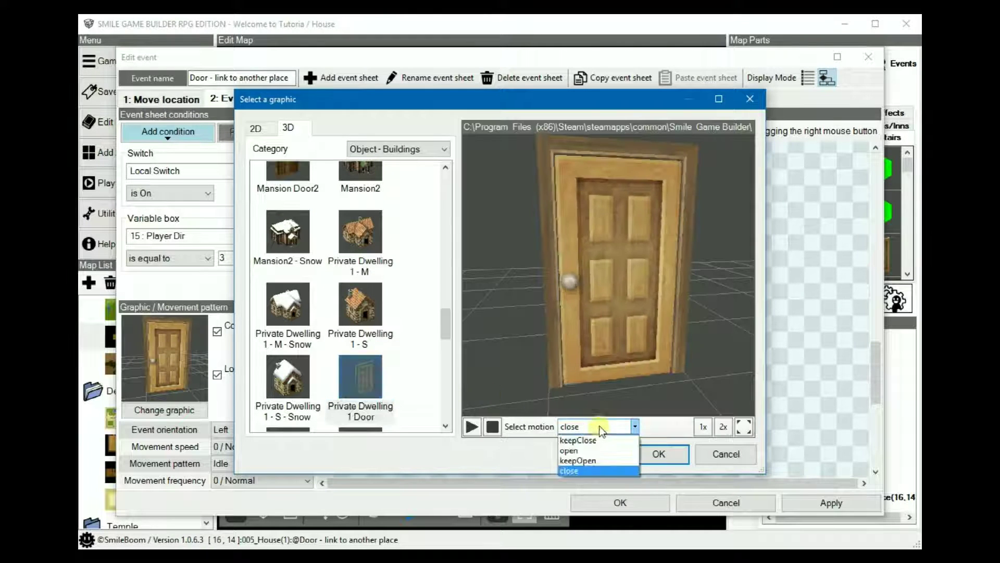
left_click(578, 450)
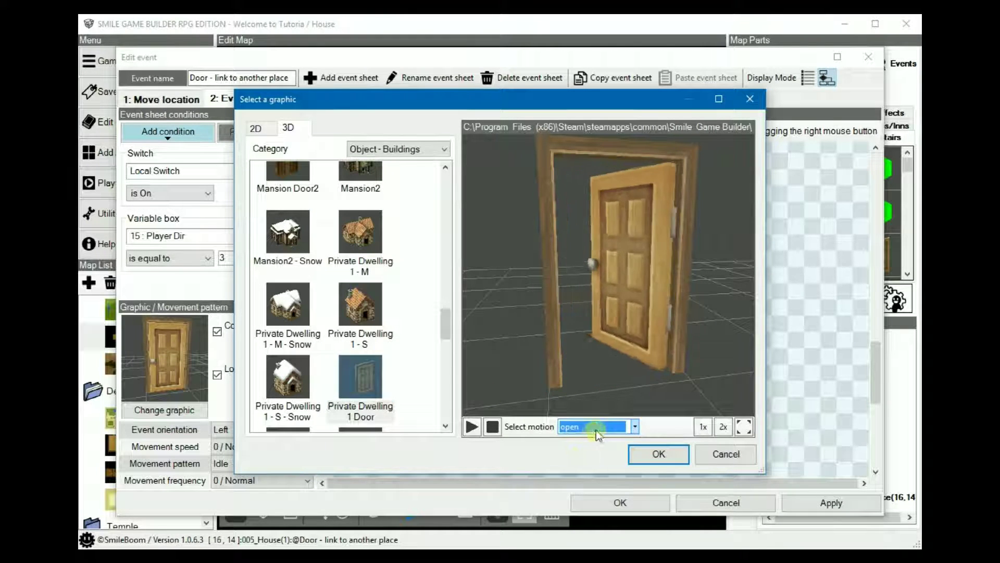
left_click(658, 454)
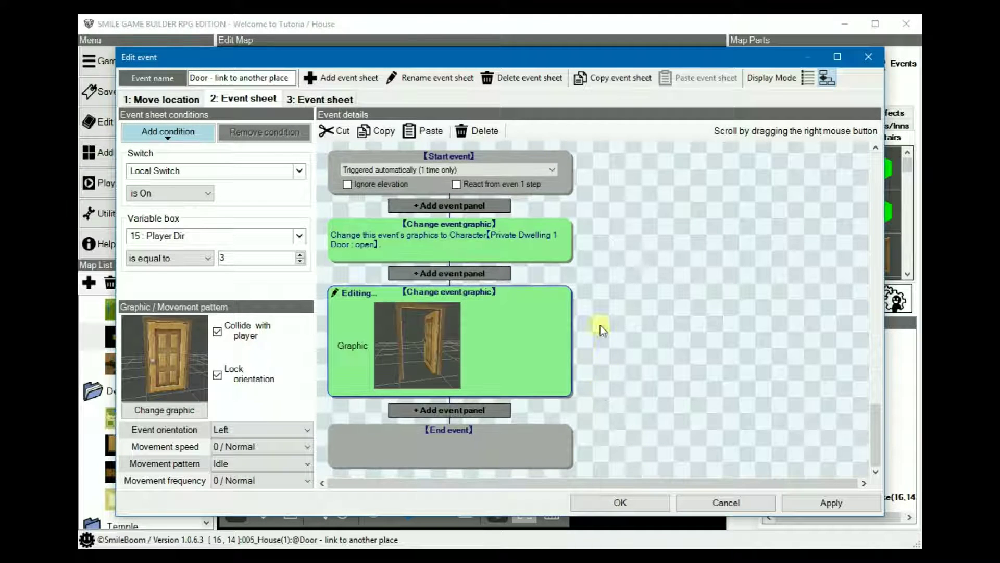
- Add a 2-step rightward player walk through events, then copy the door graphic step
left_click(458, 411)
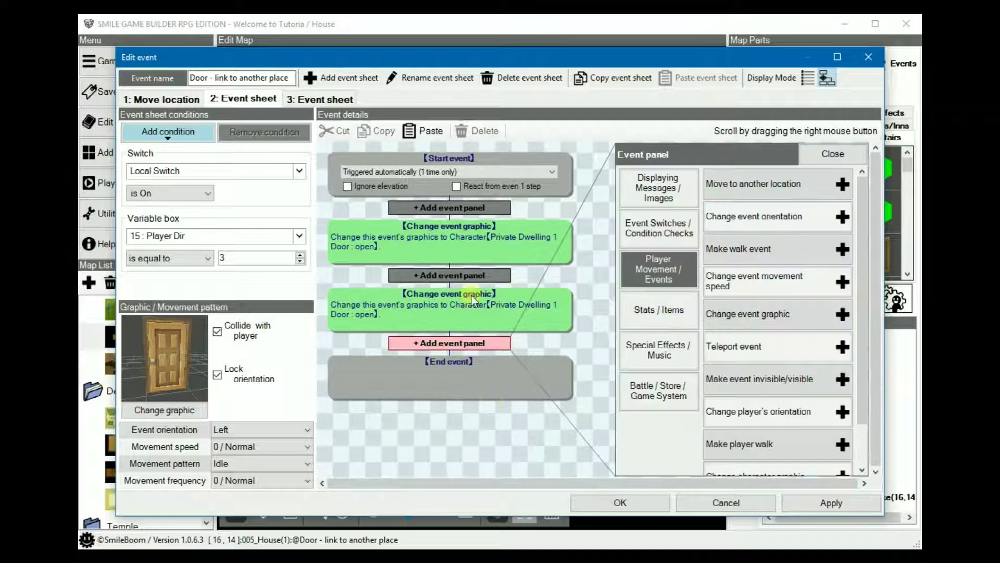
left_click(745, 443)
left_click(409, 249)
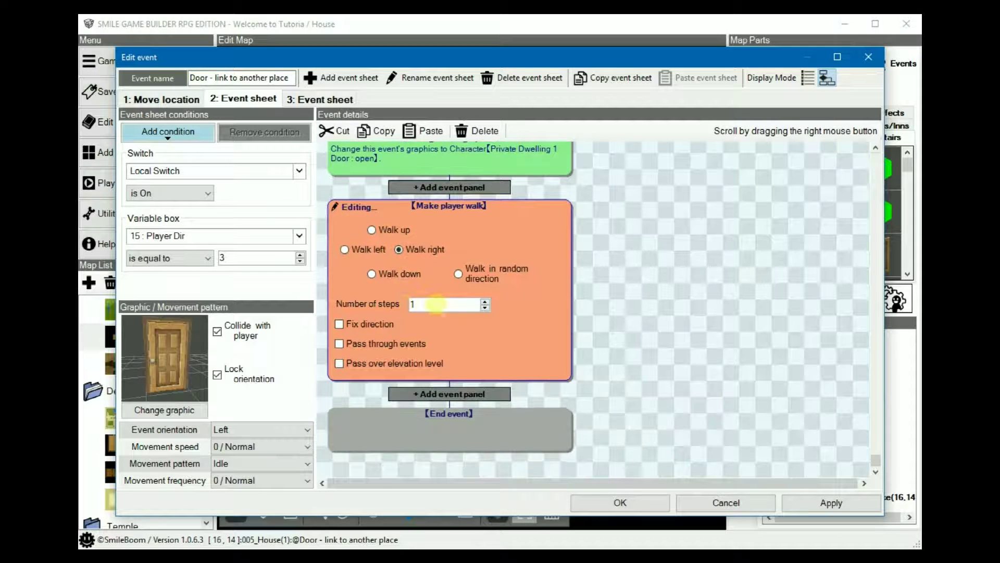
left_click(484, 300)
left_click(356, 346)
left_click(469, 394)
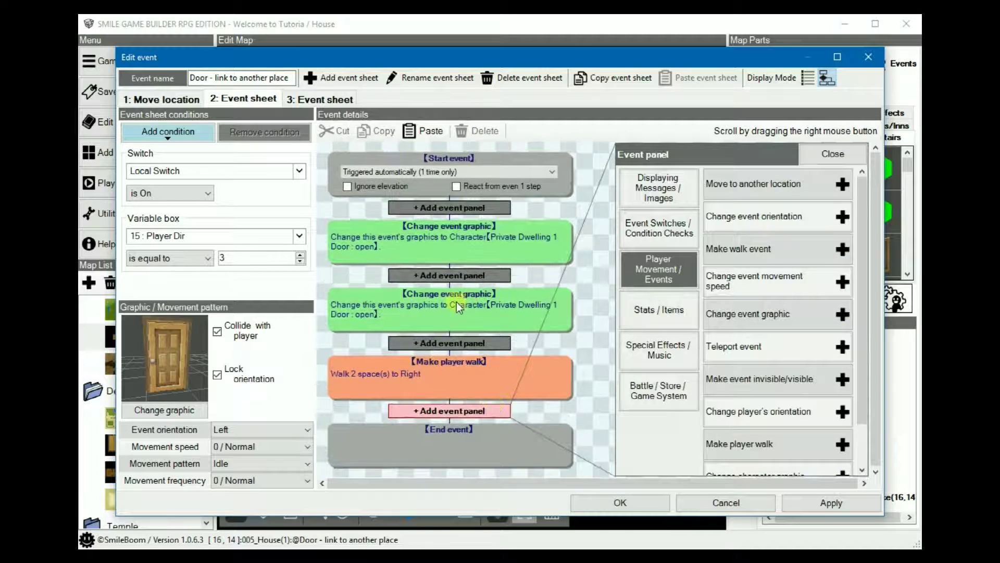
left_click(448, 297)
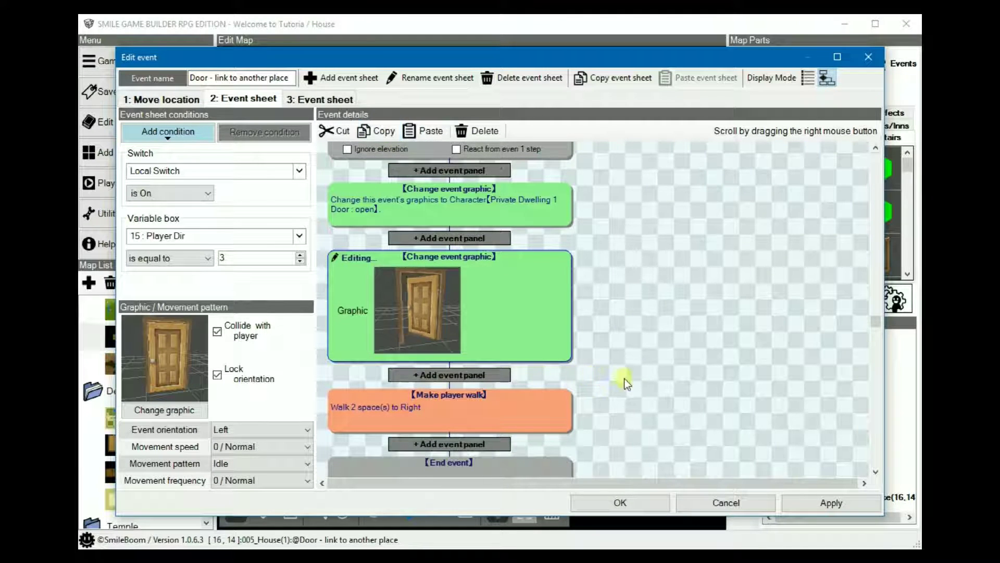
left_click(468, 411)
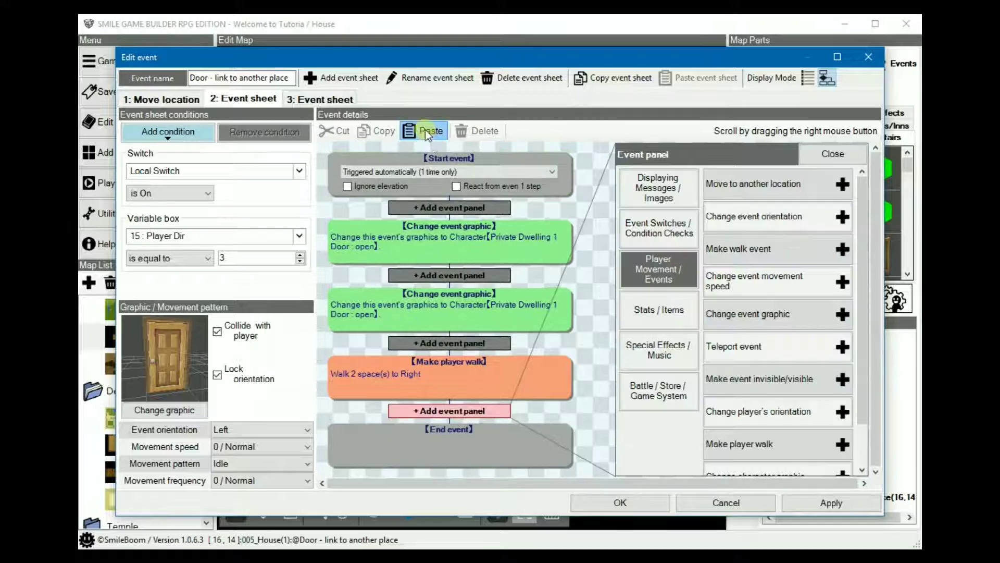
- Paste the door graphic step at the end and set it to the closing door
left_click(425, 130)
left_click(426, 346)
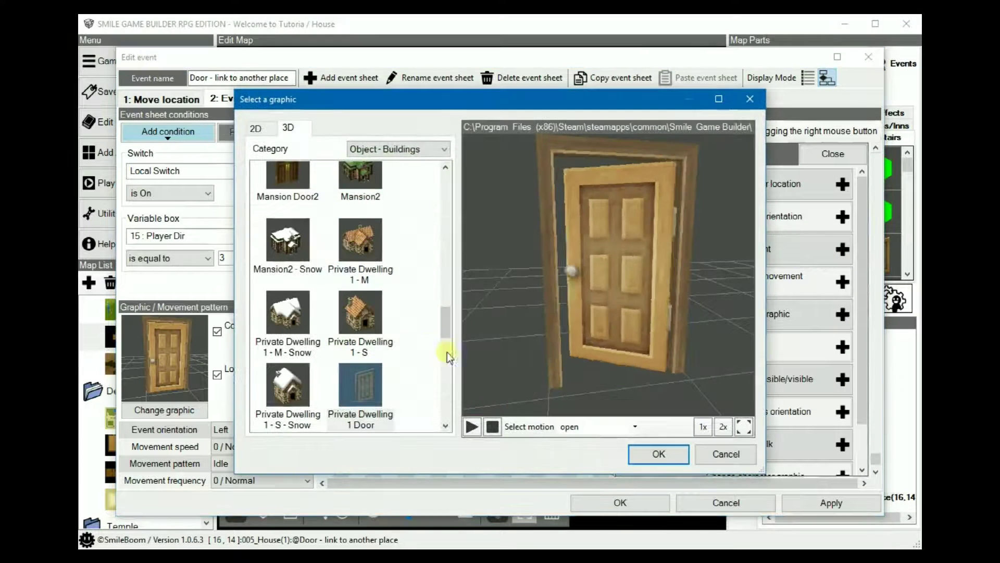
scroll(604, 425, "down", 2)
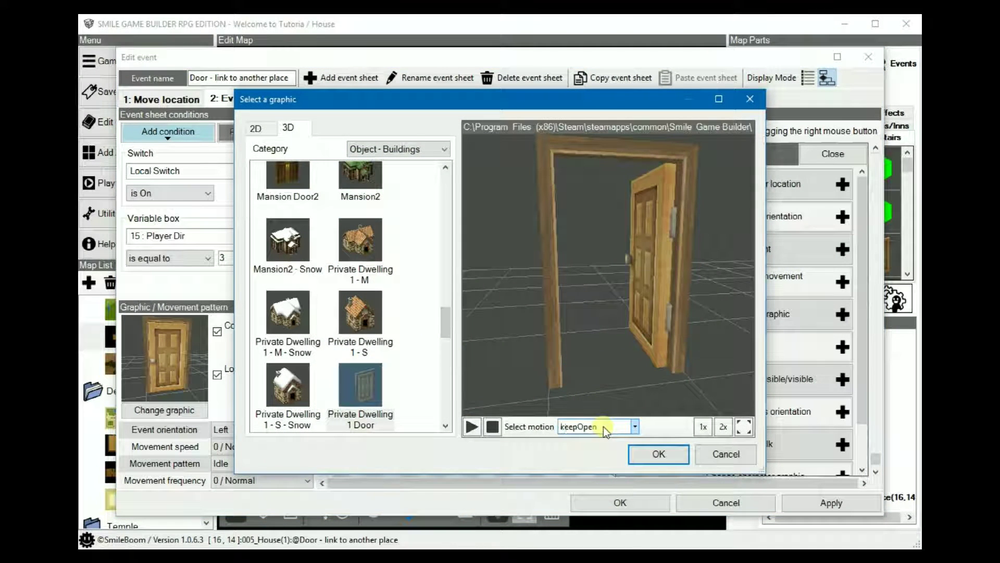
left_click(651, 456)
left_click(452, 414)
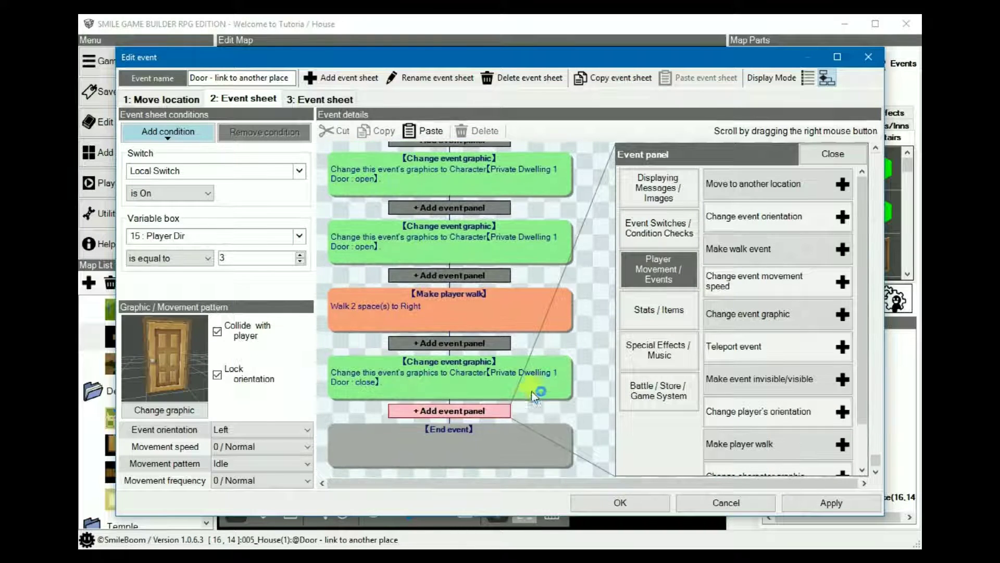
- Add an event switch step that turns Local Switch 0 off
left_click(662, 229)
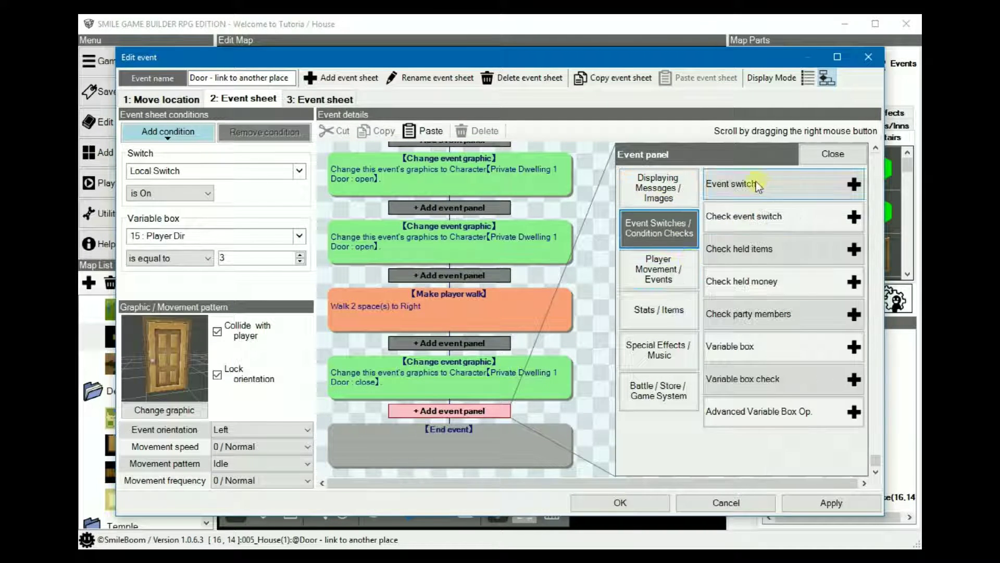
left_click(756, 182)
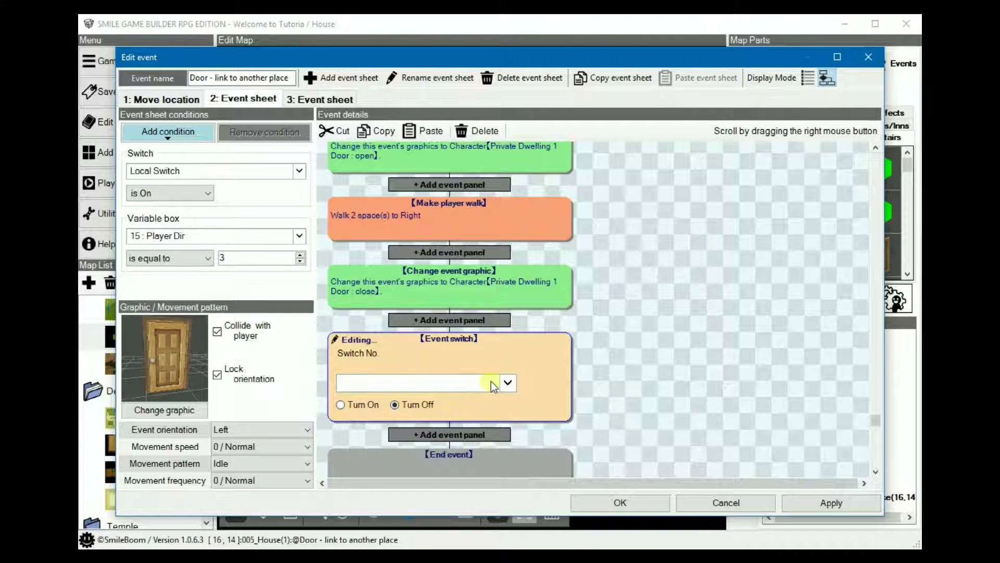
left_click(417, 382)
left_click(432, 360)
left_click(378, 397)
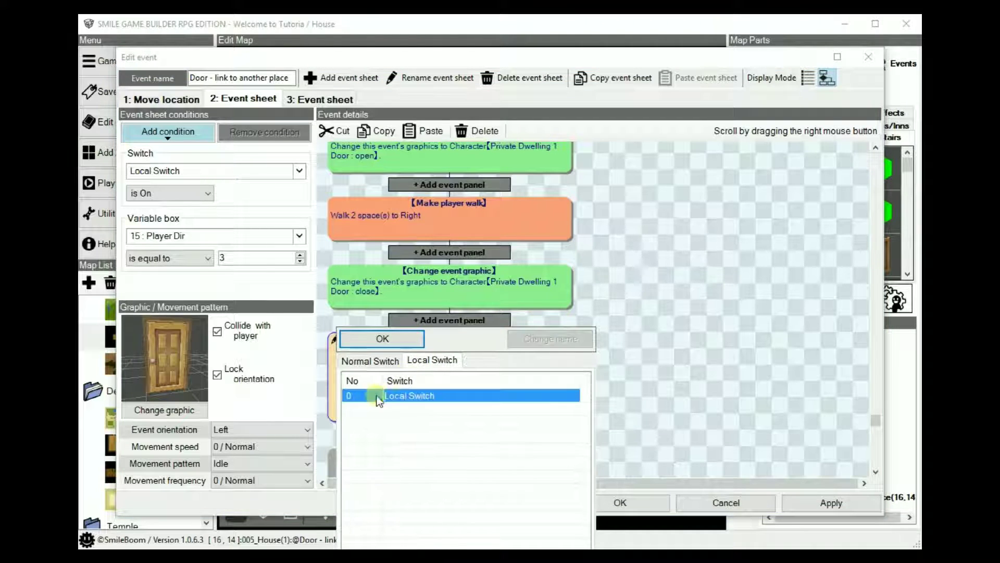
left_click(381, 340)
right_click_drag(658, 301, 626, 354)
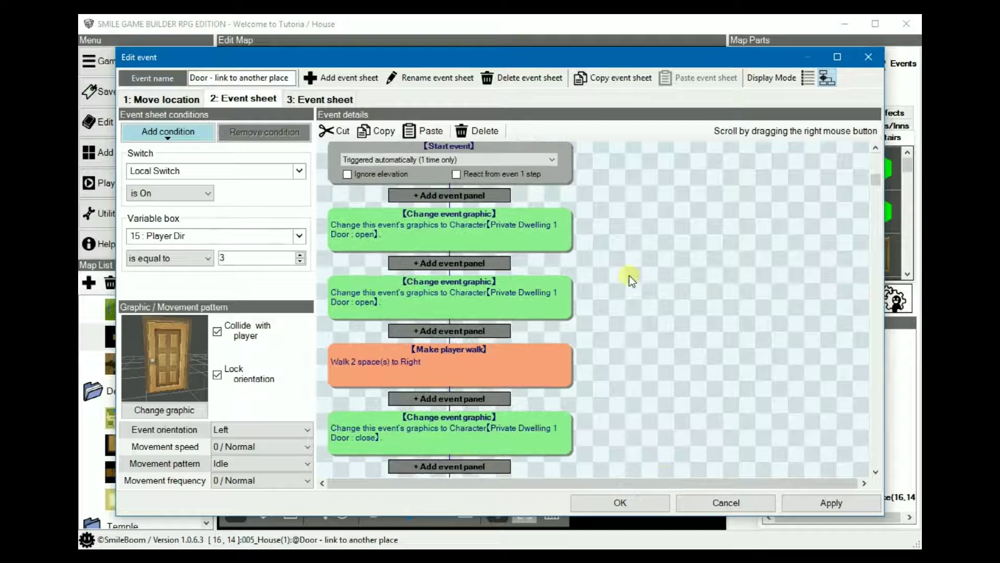
right_click_drag(632, 276, 630, 335)
- Copy sheet 2's five door commands in list view and paste them into sheet 3
left_click(808, 78)
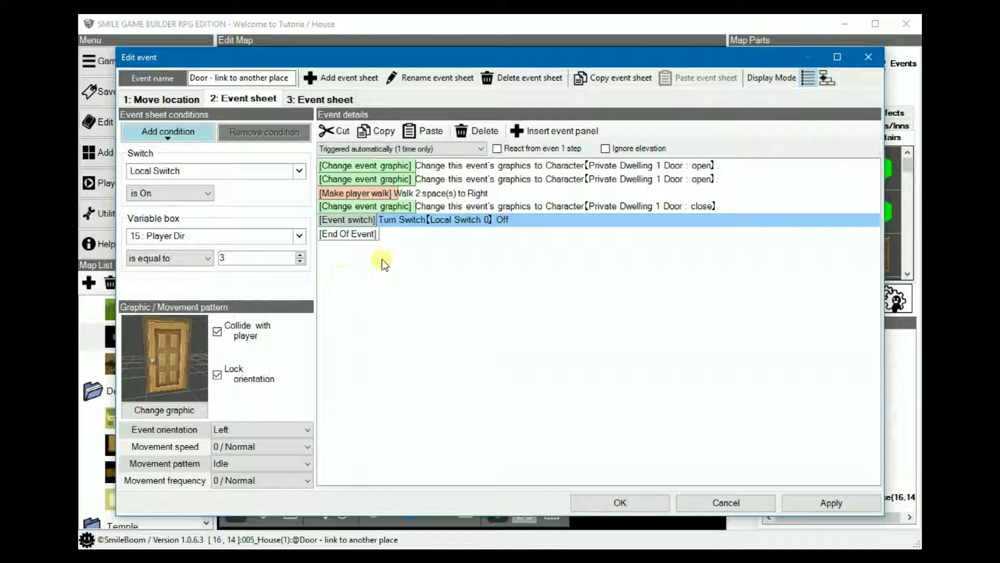
left_click(451, 166)
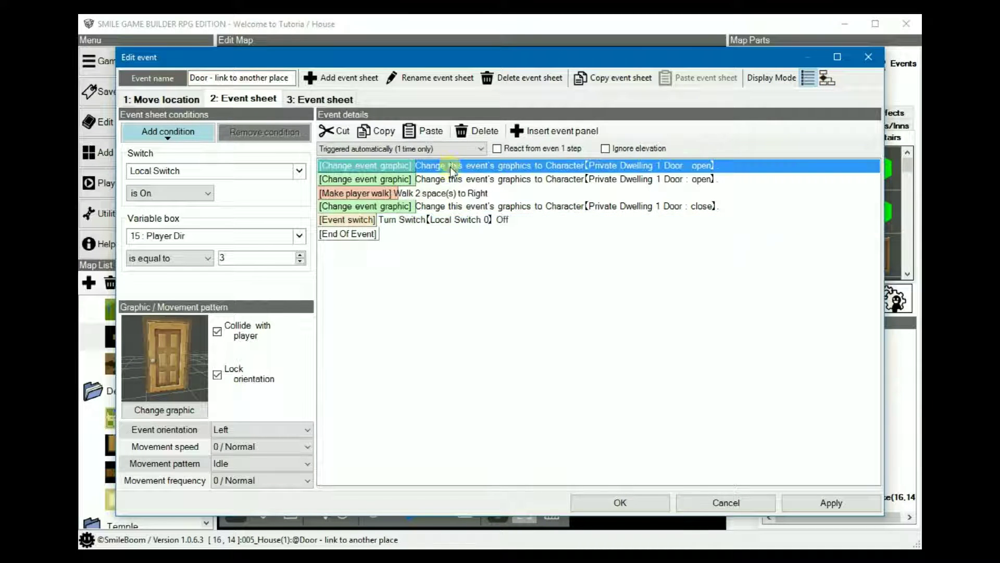
left_click(451, 221, "shift")
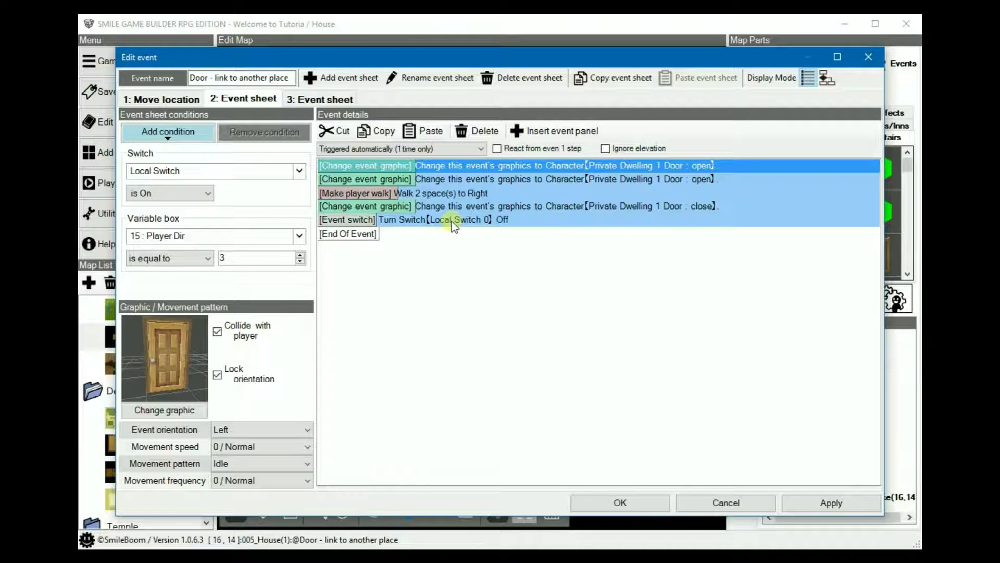
left_click(325, 102)
left_click(369, 167)
left_click(437, 131)
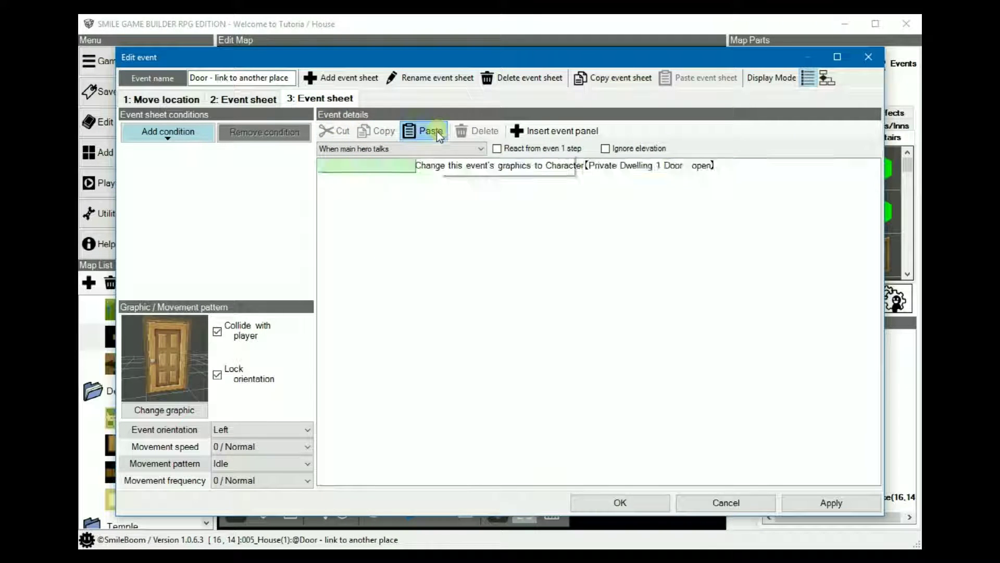
- Delete the duplicate door-open Change event graphic command from sheet 3
left_click(441, 194)
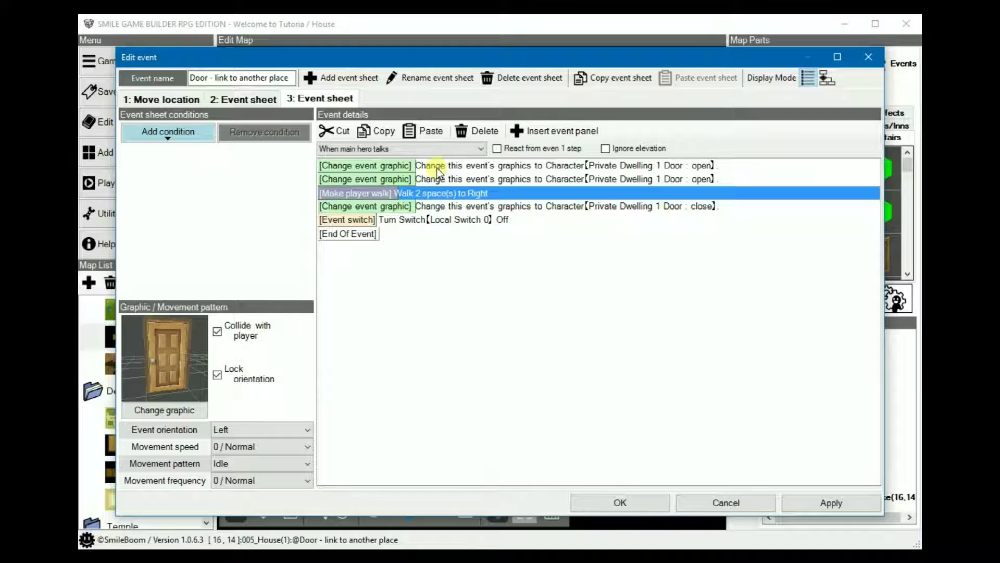
left_click(242, 98)
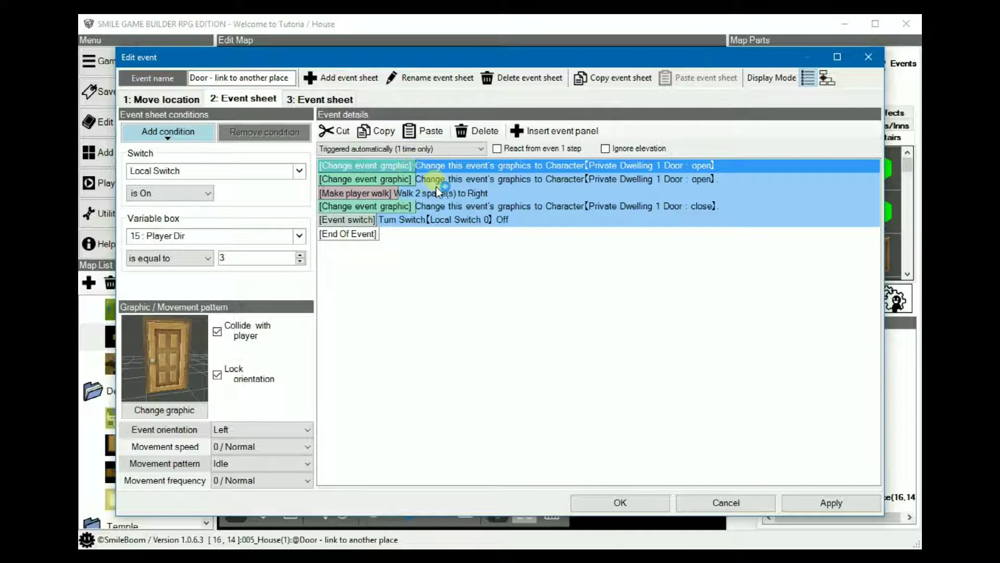
left_click(320, 99)
left_click(448, 165)
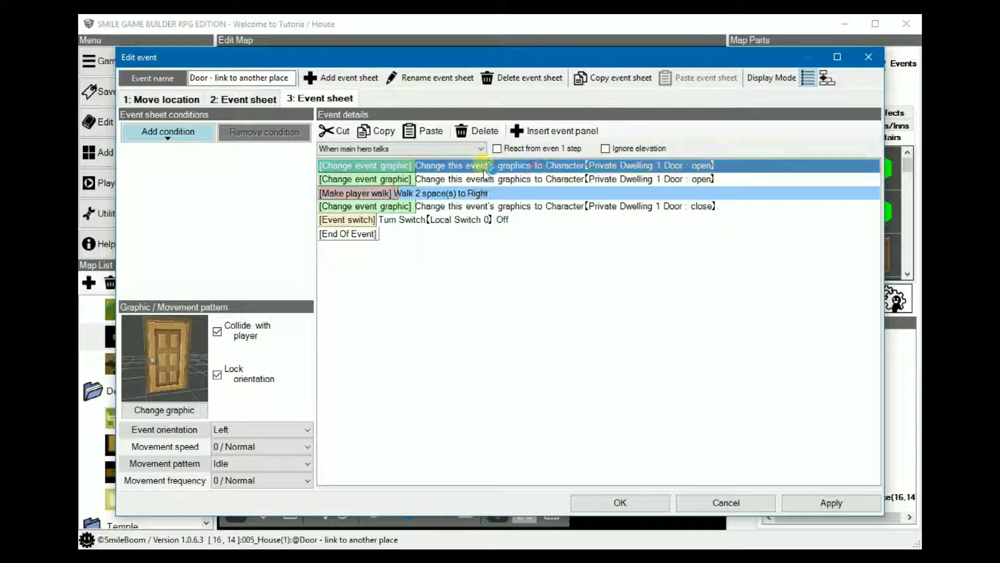
left_click(465, 130)
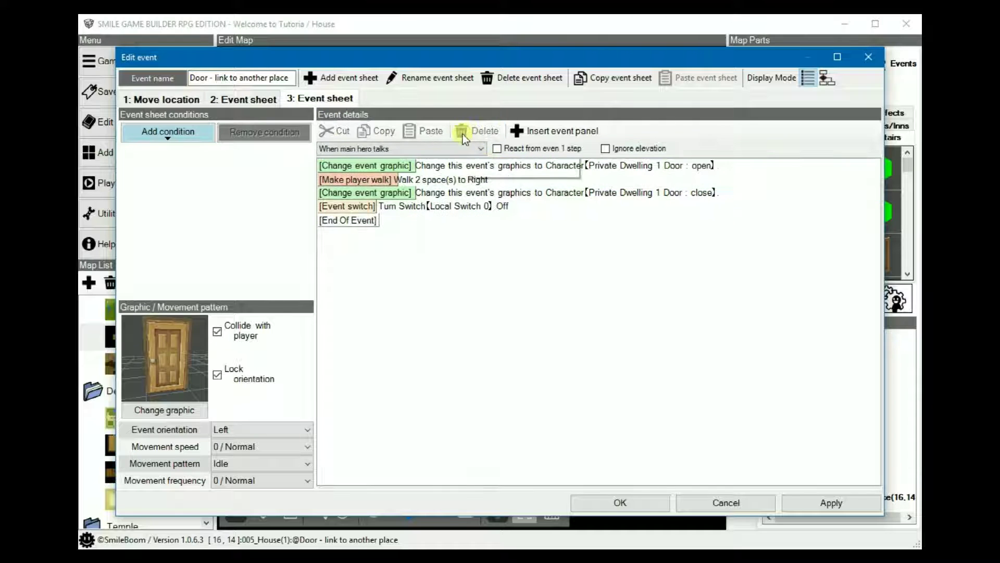
- Change the Make player walk command to walk 2 spaces left
double_click(449, 177)
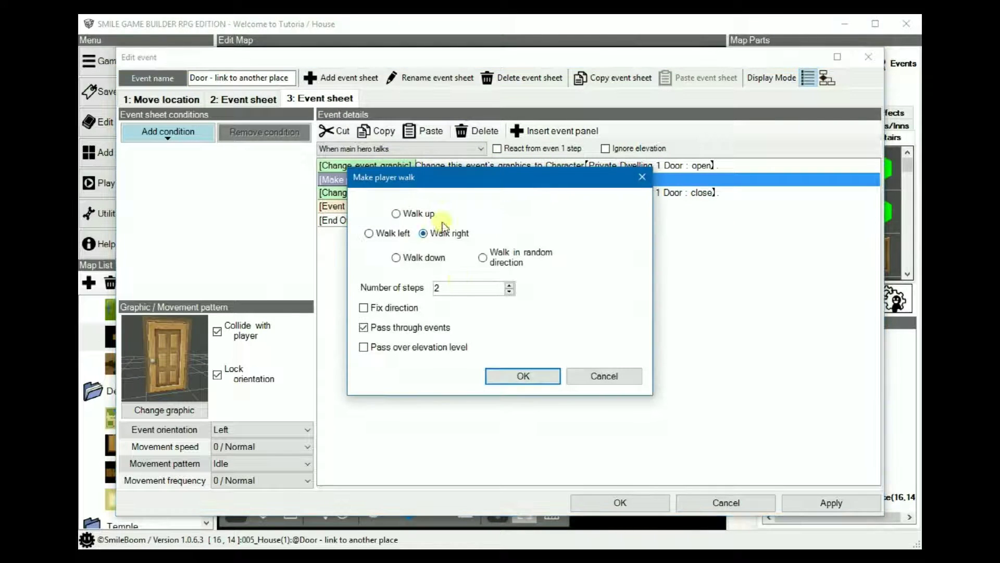
left_click(380, 233)
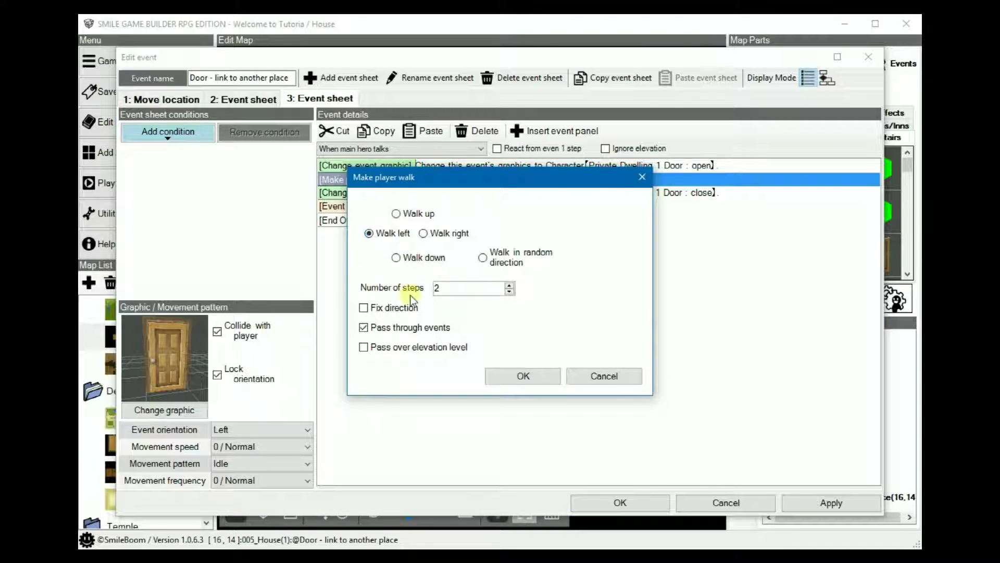
left_click(524, 377)
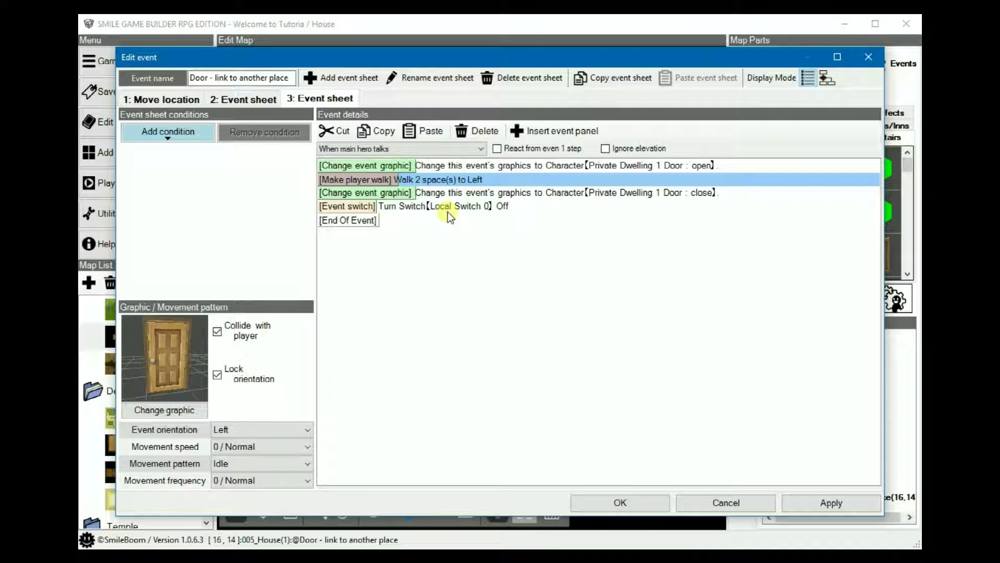
left_click(826, 78)
mouse_move(635, 364)
right_mouse_down()
mouse_move(636, 241)
mouse_move(630, 360)
right_mouse_up()
- Set sheet 3 to trigger automatically, one time only
left_click(426, 173)
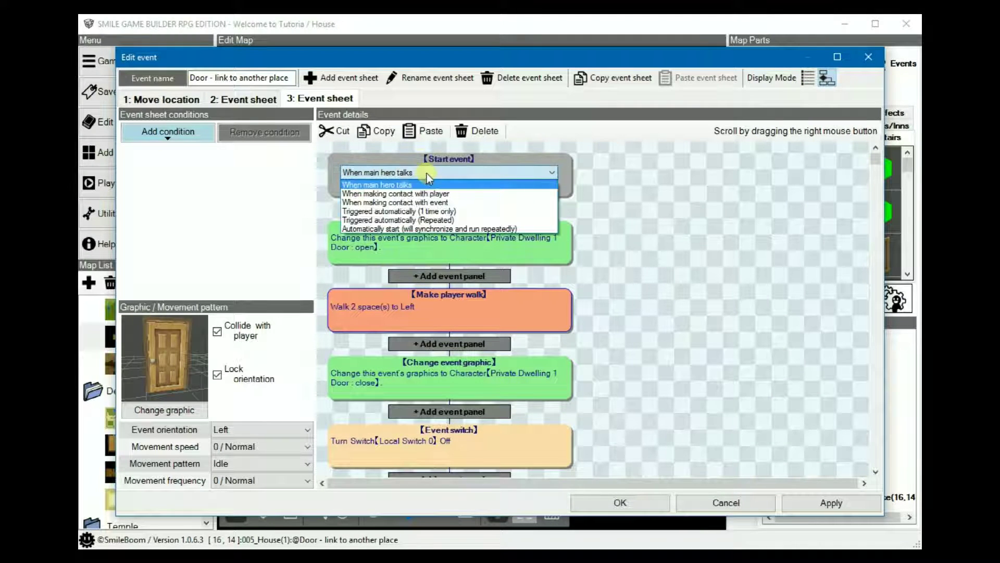
left_click(432, 211)
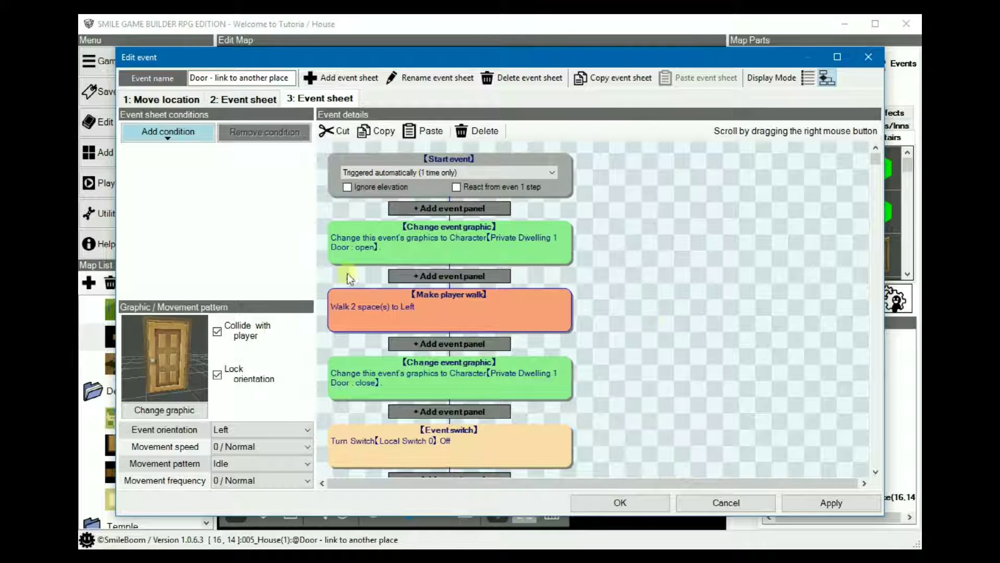
left_click(639, 265)
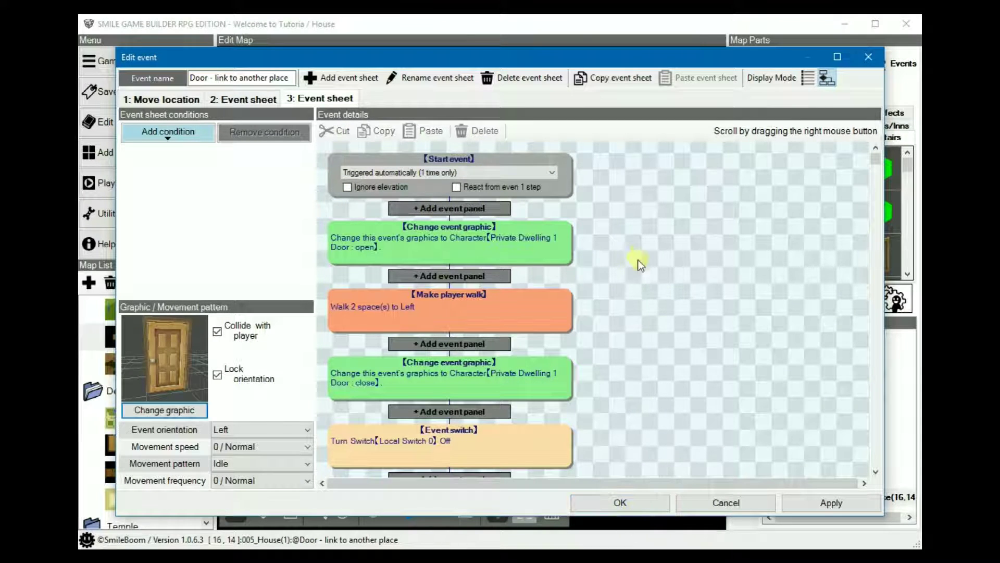
scroll(637, 253, "down", 1)
scroll(642, 234, "up", 1)
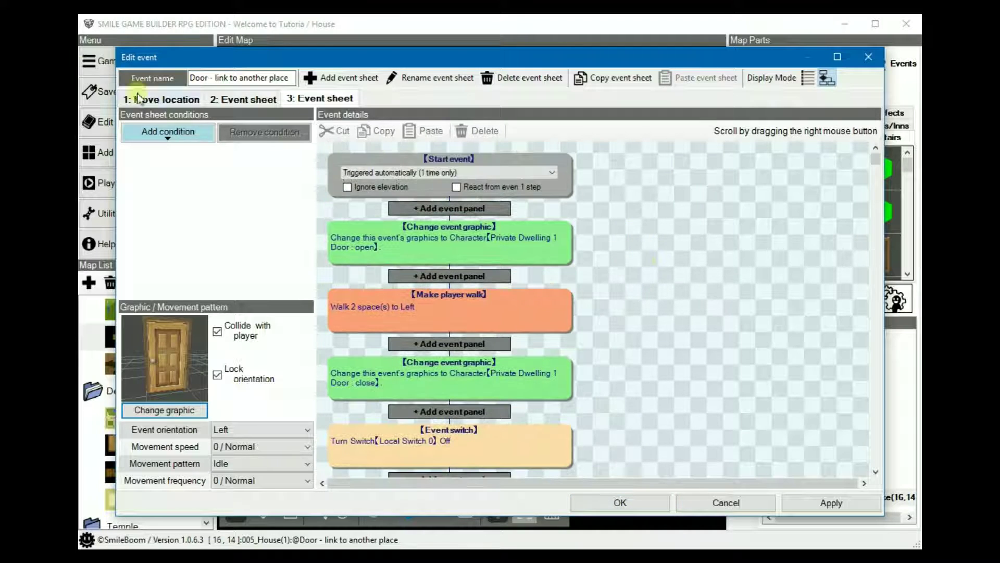
- Add a Local Switch 0 condition to sheet 3
left_click(165, 133)
left_click(175, 153)
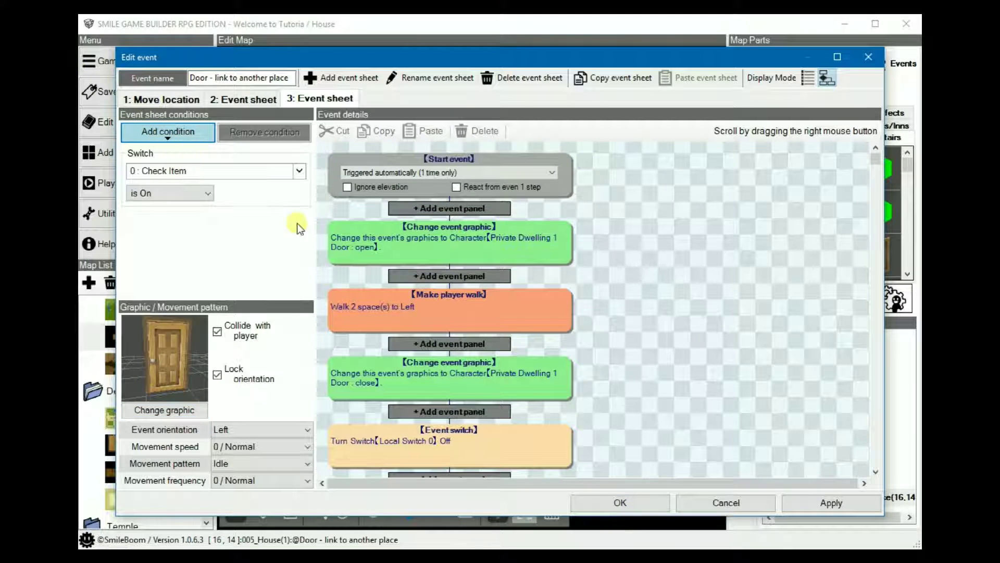
left_click(240, 170)
left_click(238, 213)
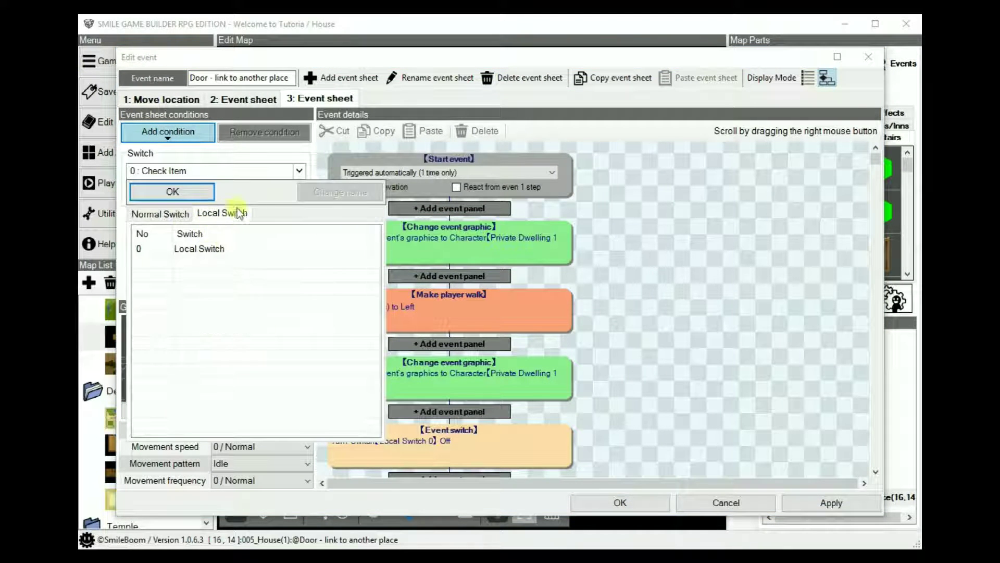
left_click(191, 249)
left_click(172, 191)
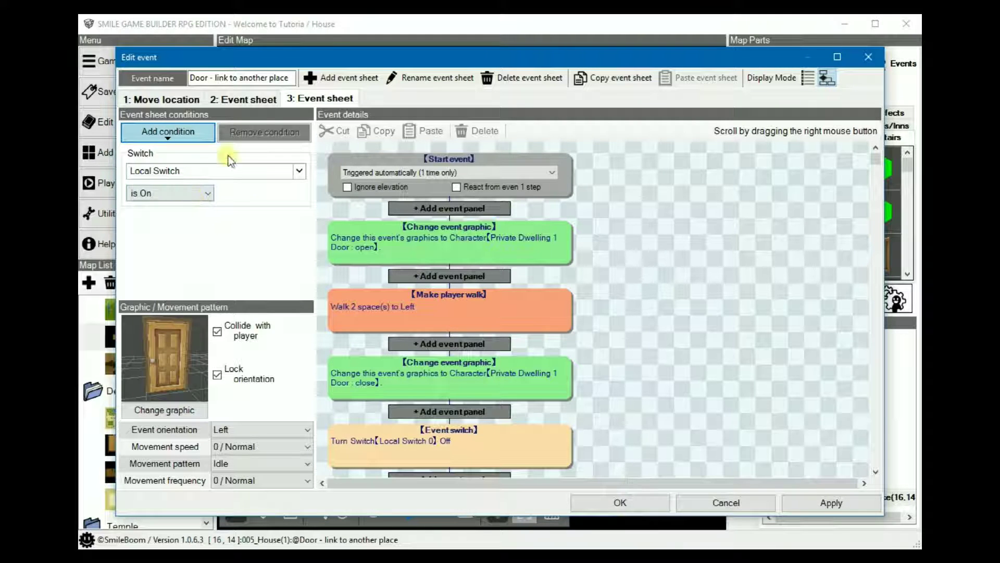
- Add a condition requiring variable 15 Player Dir to equal 2
left_click(182, 137)
left_click(158, 164)
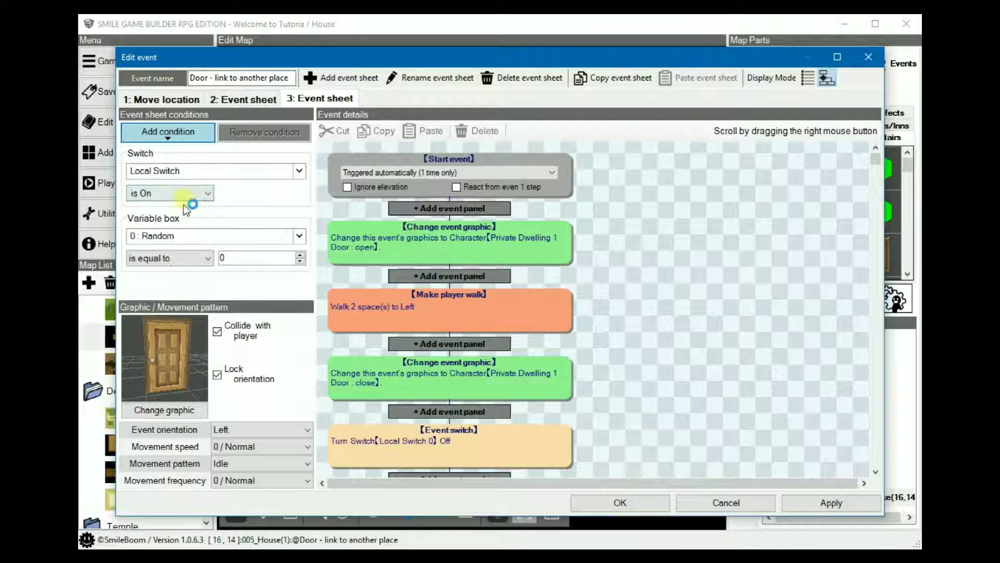
left_click(185, 242)
left_click(200, 497)
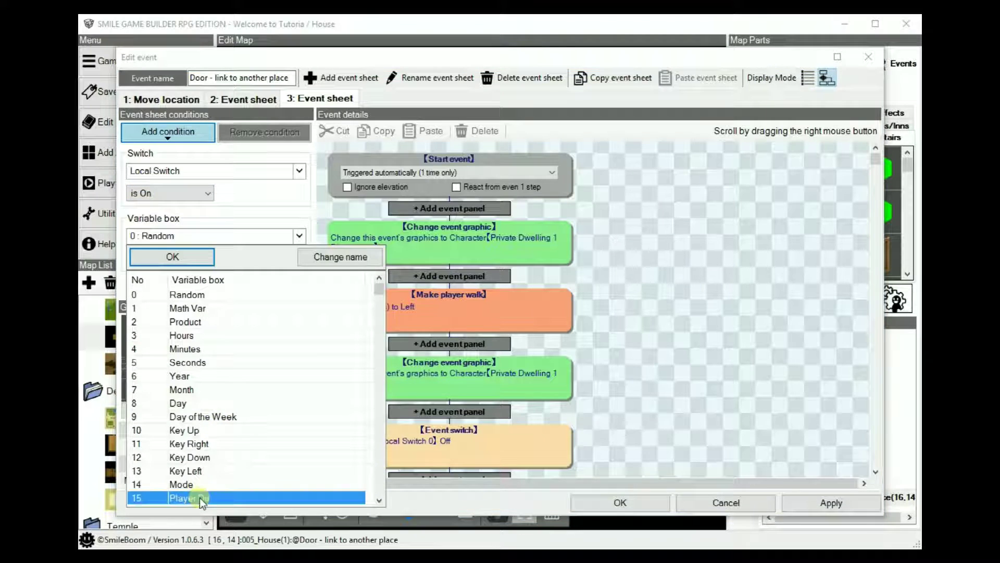
left_click(168, 255)
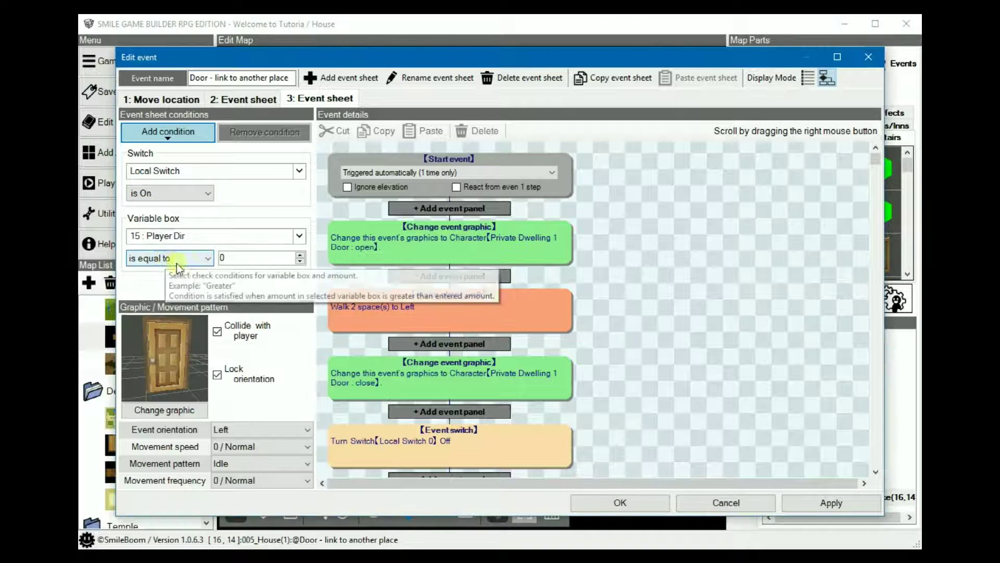
double_click(301, 254)
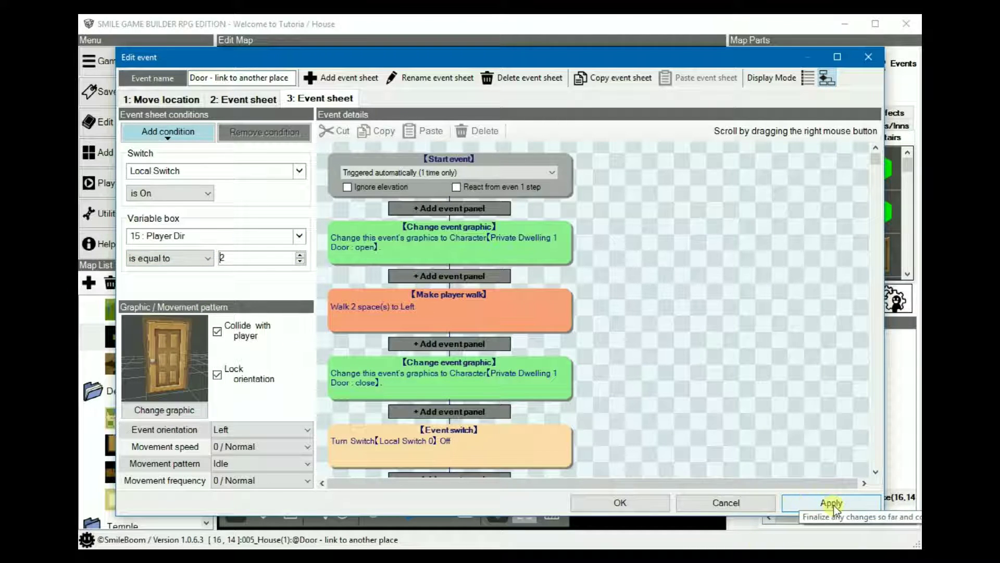
- Save the door event, playtest walking the player through the house doorway, then close the playtest
left_click(625, 501)
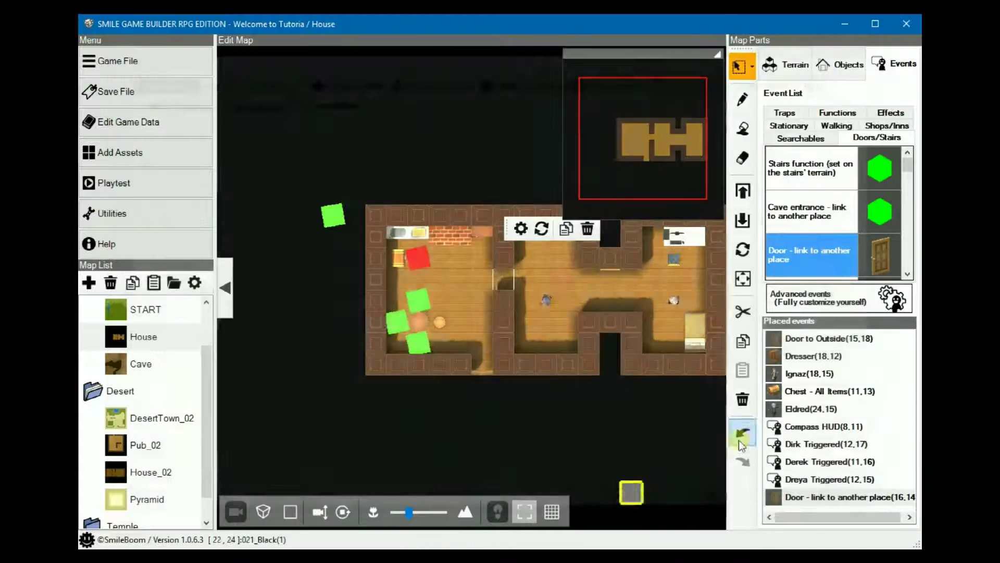
left_click(136, 186)
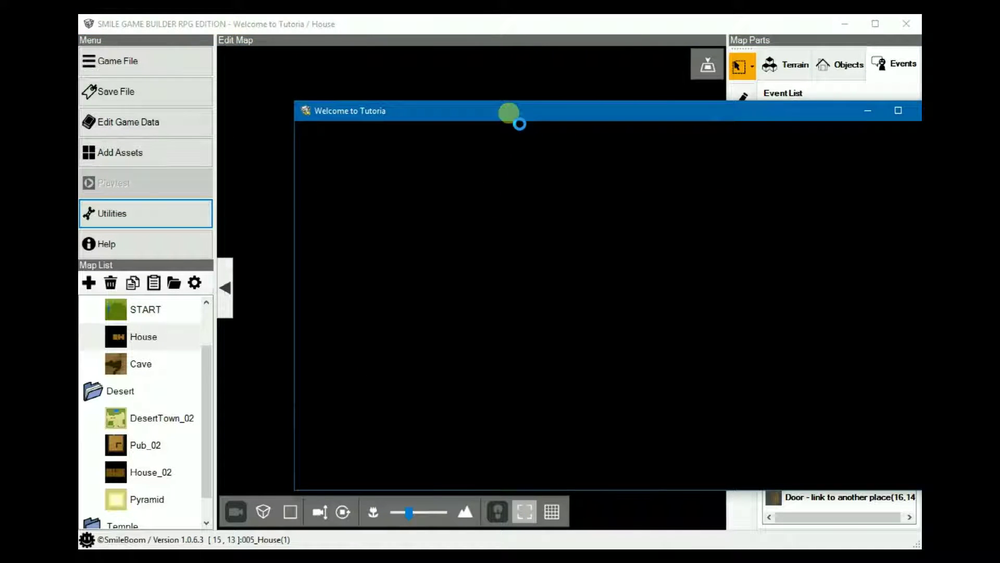
left_click_drag(509, 118, 376, 104)
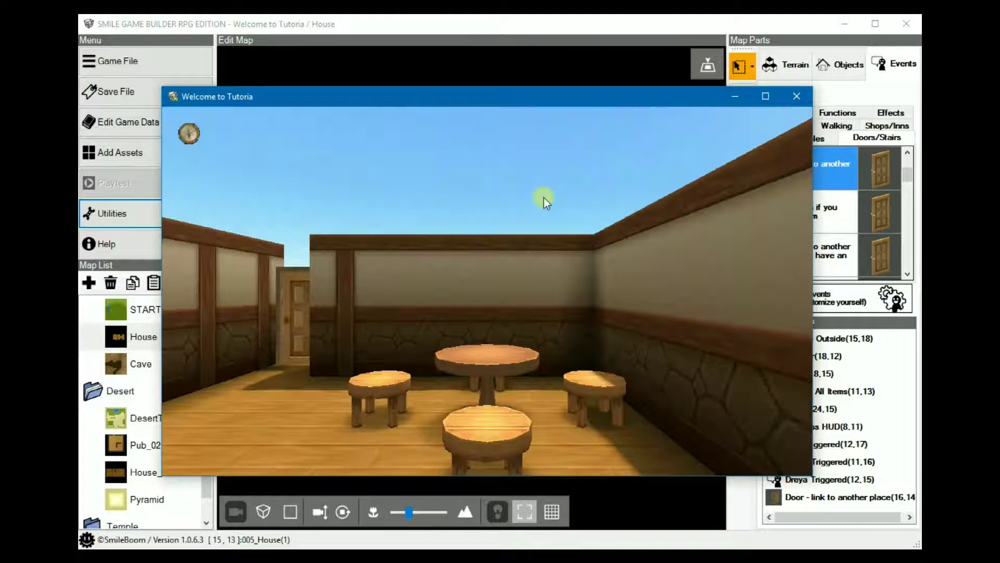
key("Right")
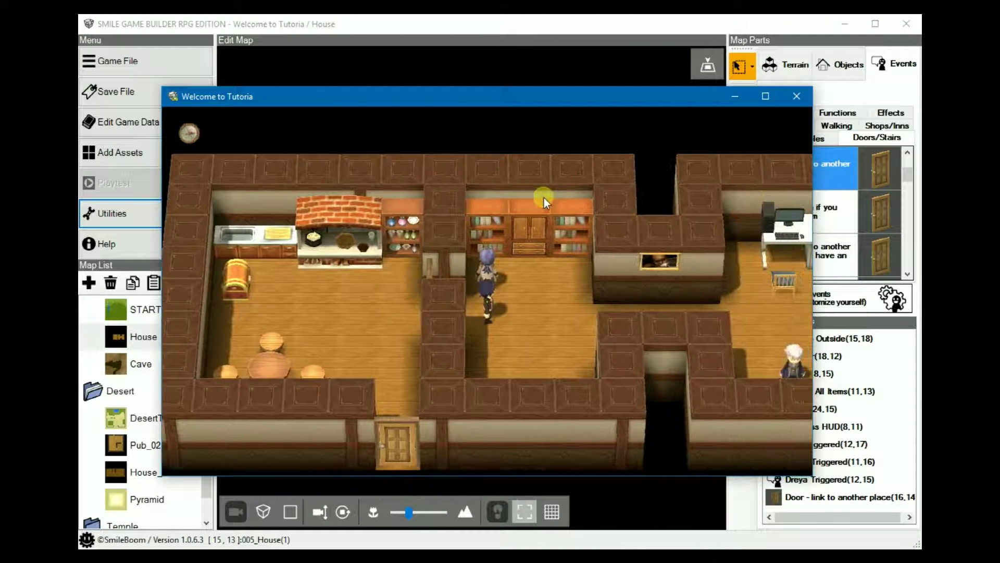
key("Left")
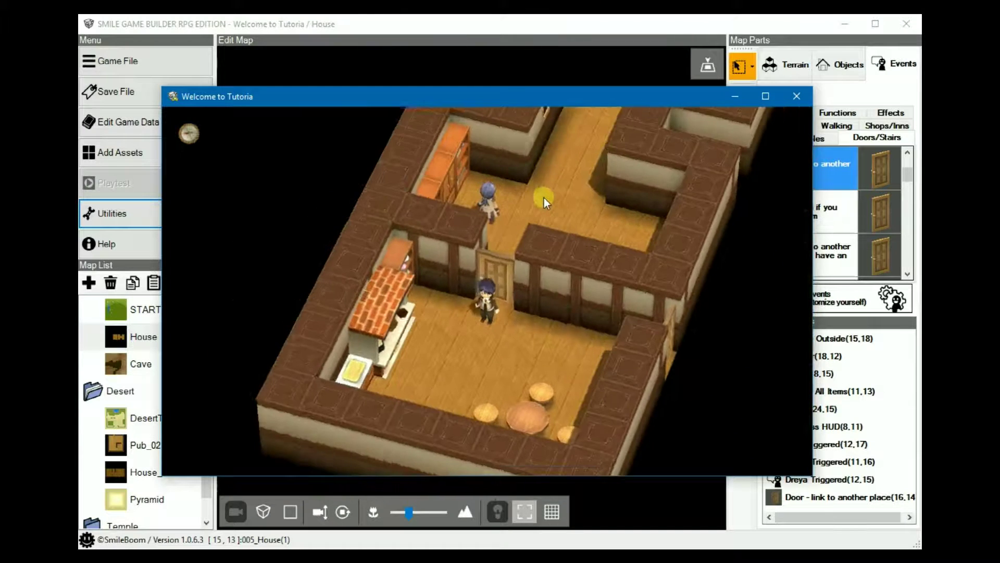
key("Down")
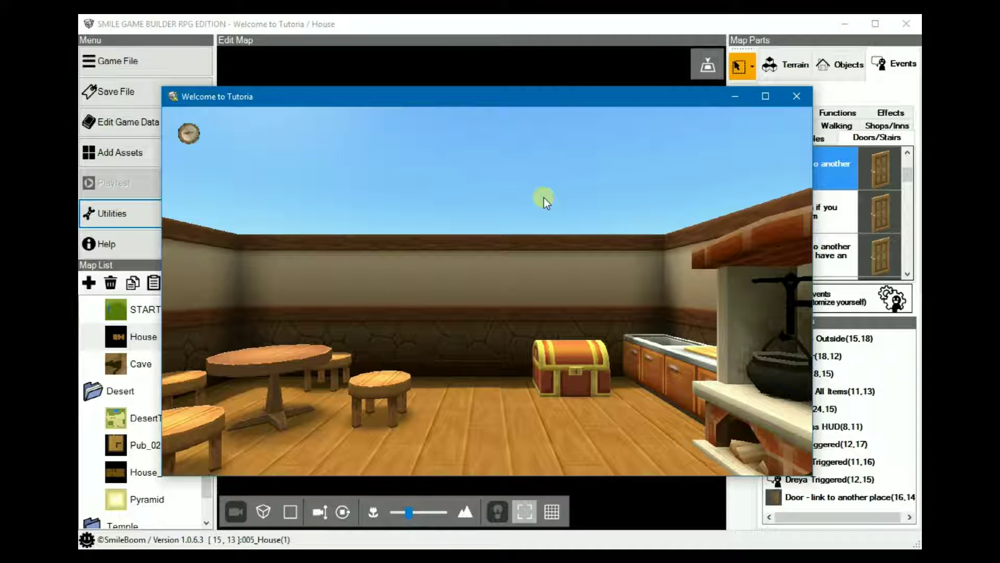
left_click(801, 106)
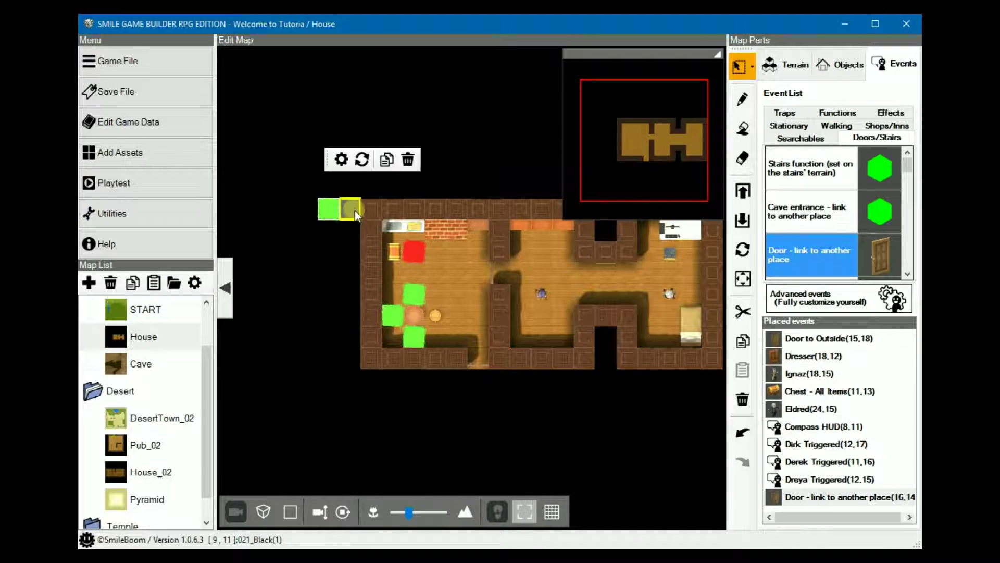
- Open the Compass HUD event's settings for editing
right_click(334, 216)
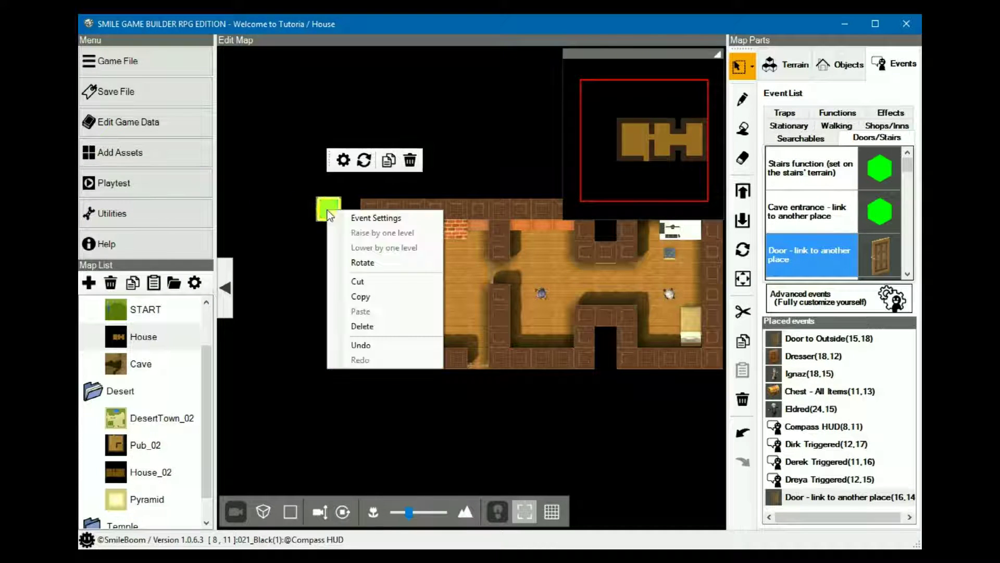
left_click(386, 217)
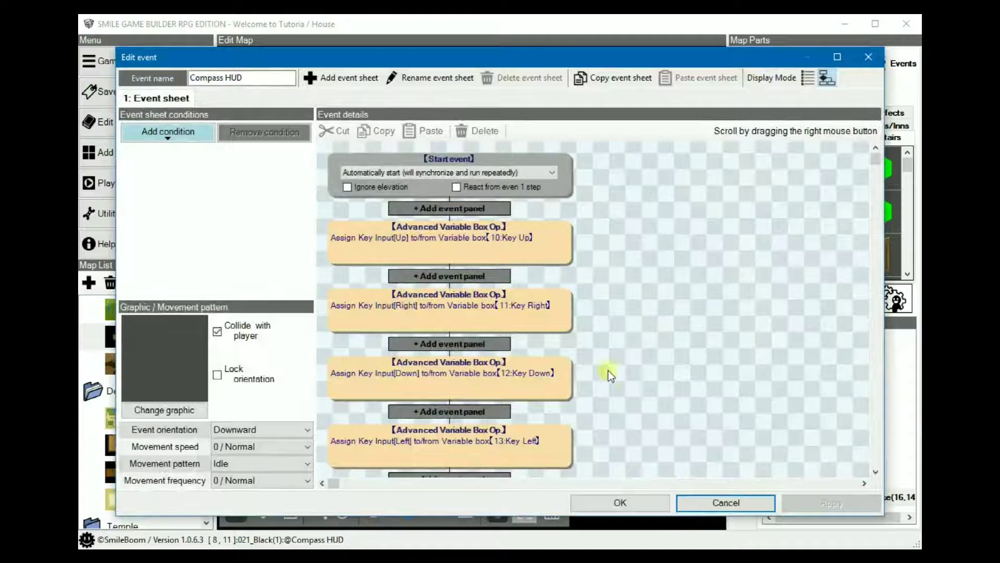
scroll(608, 370, "down", 5)
scroll(626, 275, "down", 3)
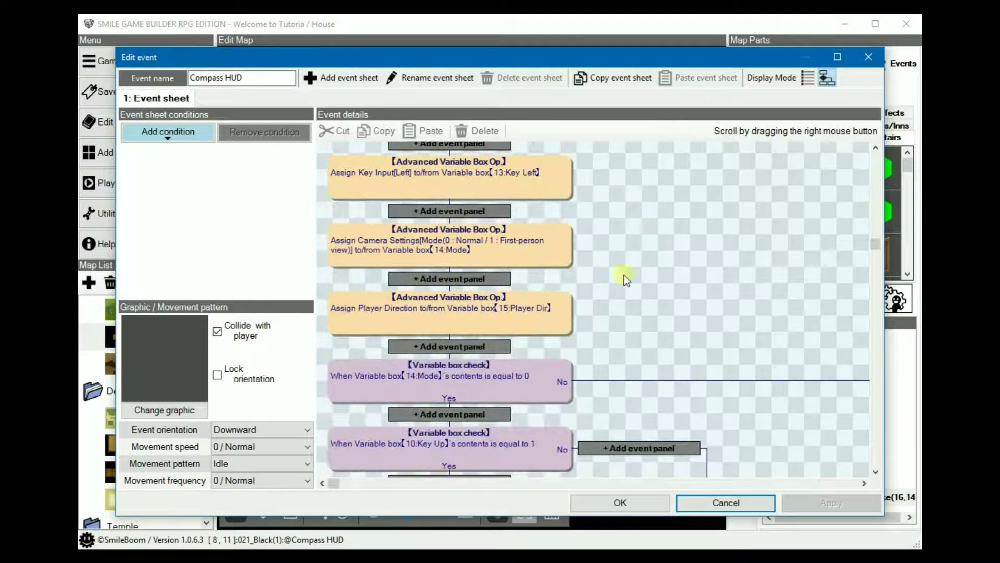
scroll(640, 198, "down", 1)
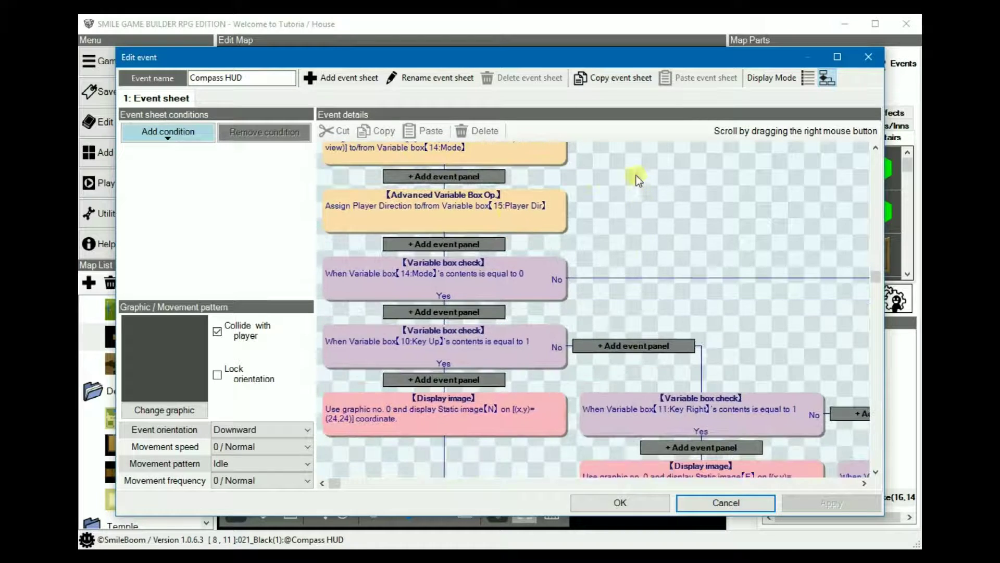
- Inspect the player direction (variable 15) and camera mode (variable 14) assignments
left_click(496, 220)
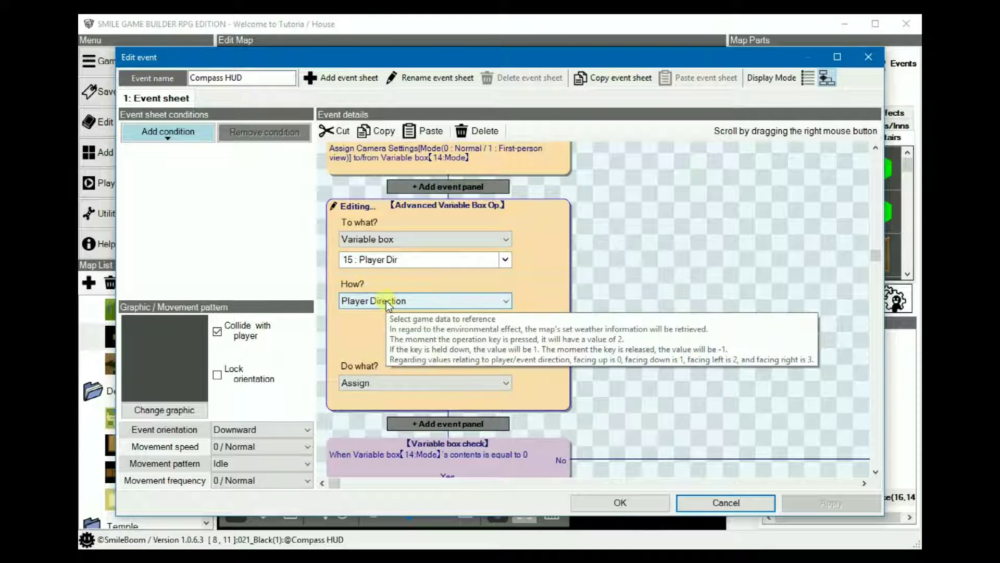
left_click(666, 237)
scroll(687, 301, "up", 3)
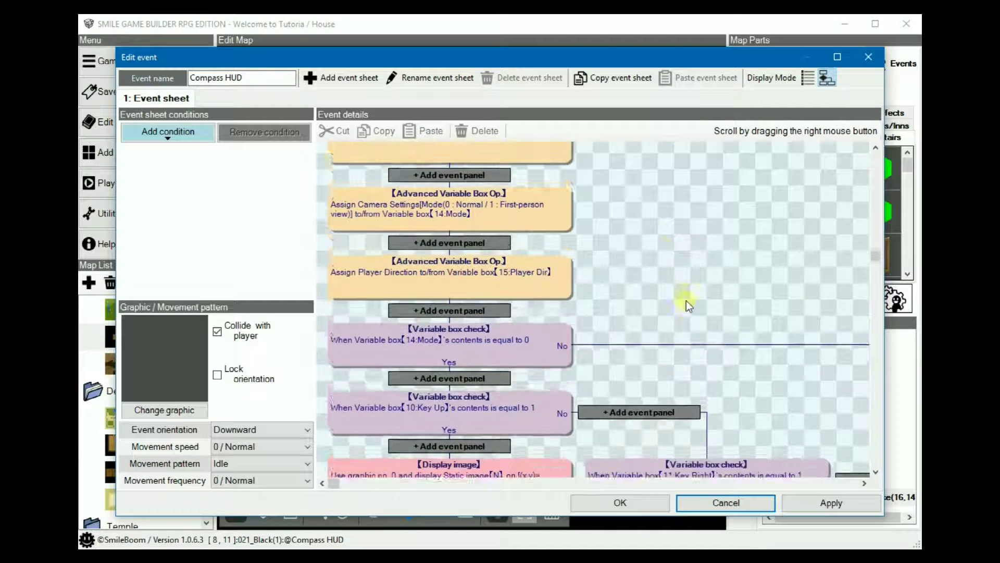
left_click(516, 231)
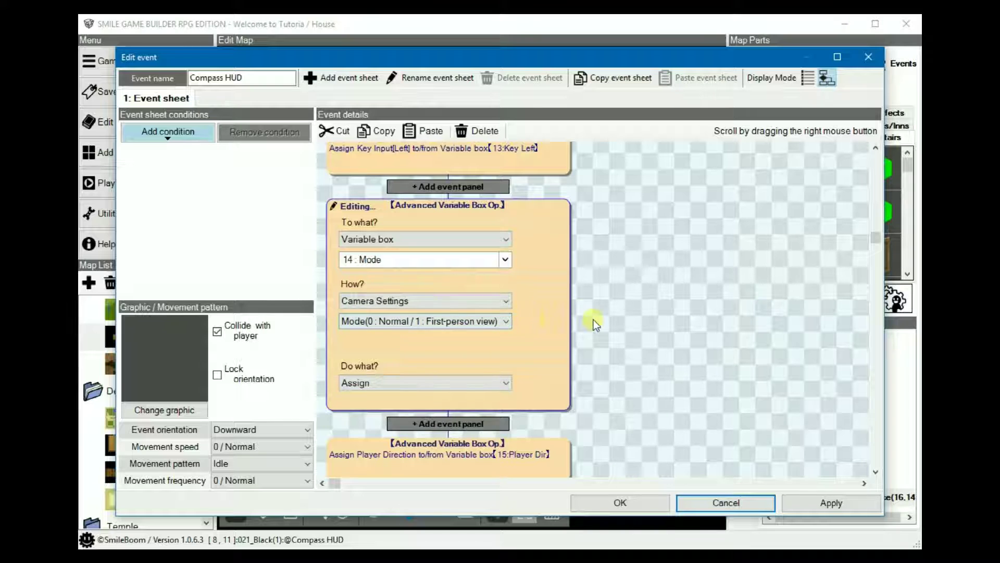
right_click_drag(604, 332, 610, 256)
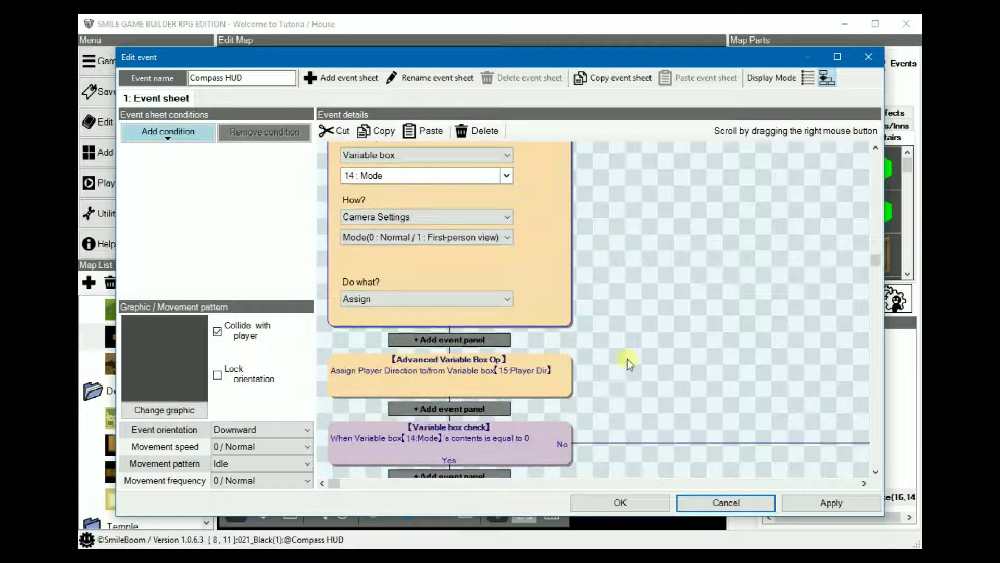
right_click_drag(628, 359, 618, 221)
right_click_drag(607, 264, 609, 220)
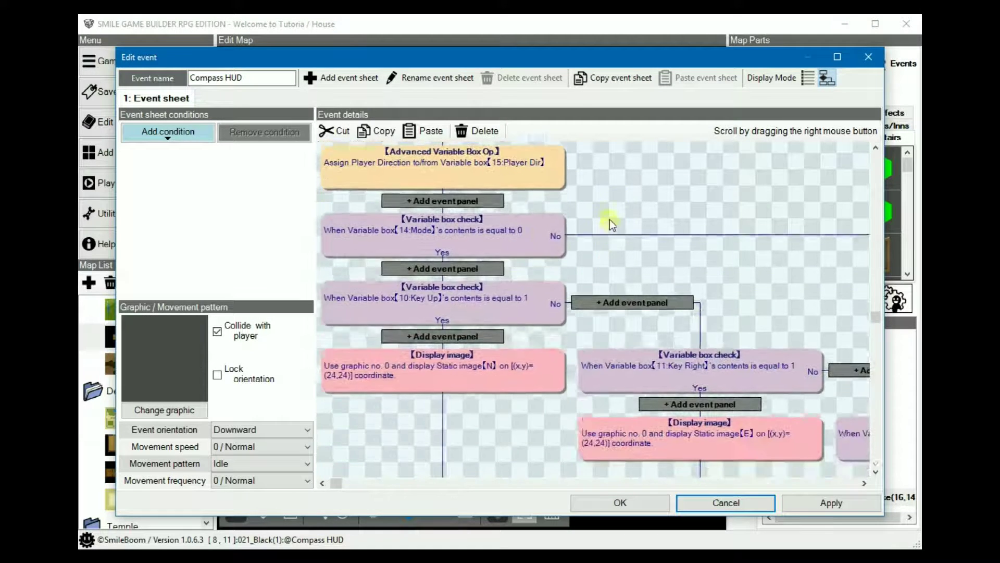
left_click(471, 233)
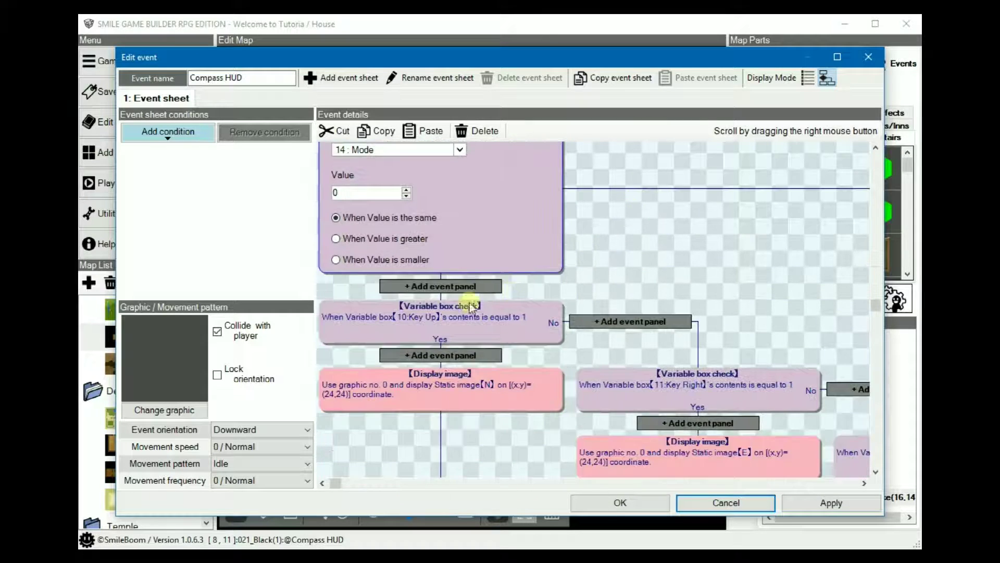
left_click(456, 319)
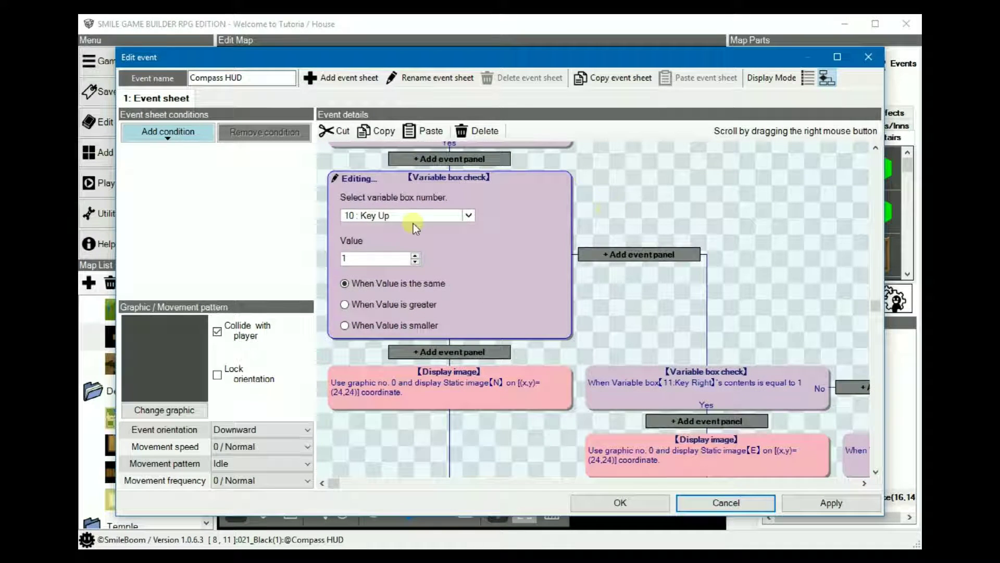
right_click_drag(538, 223, 611, 322)
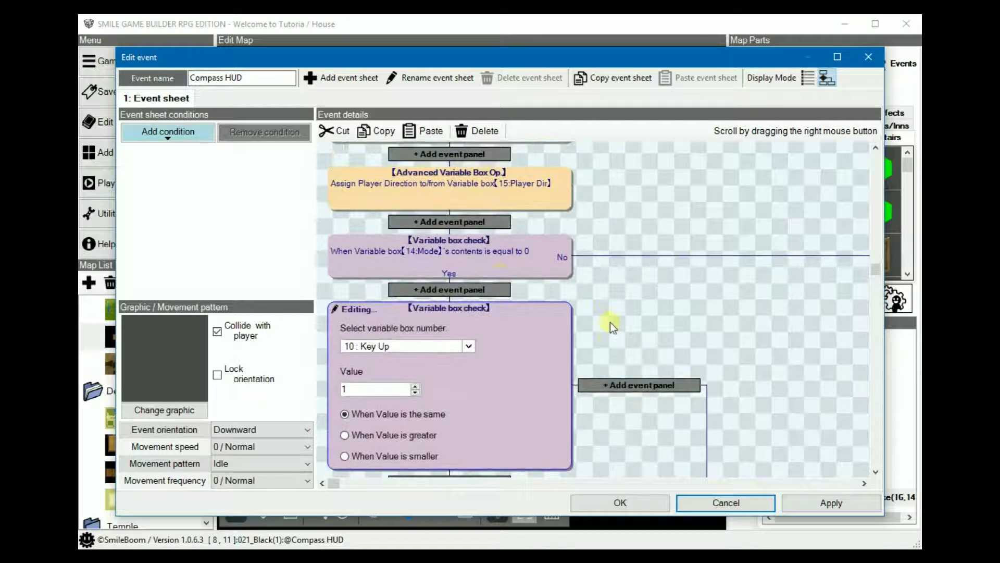
left_click(471, 245)
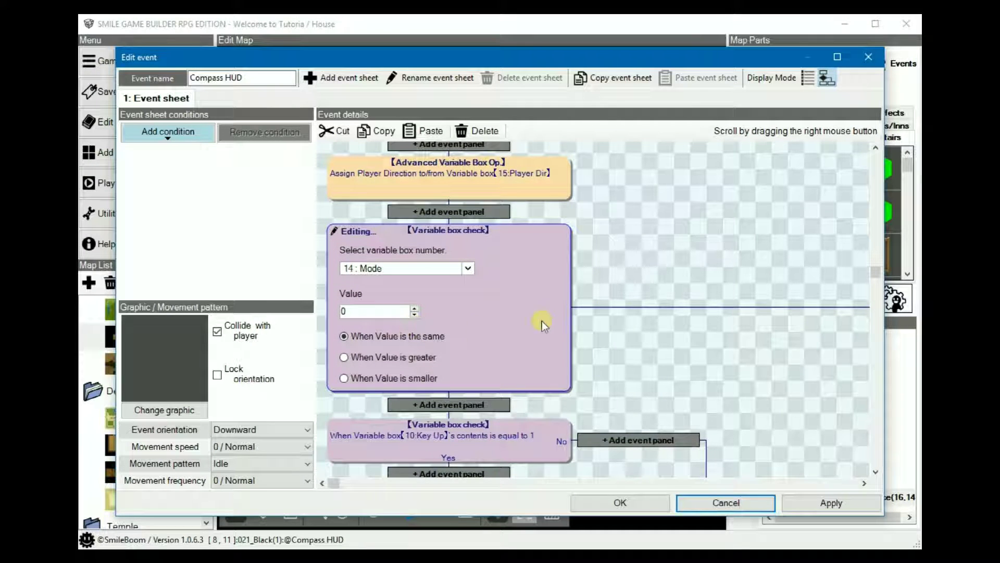
right_click_drag(652, 292, 663, 344)
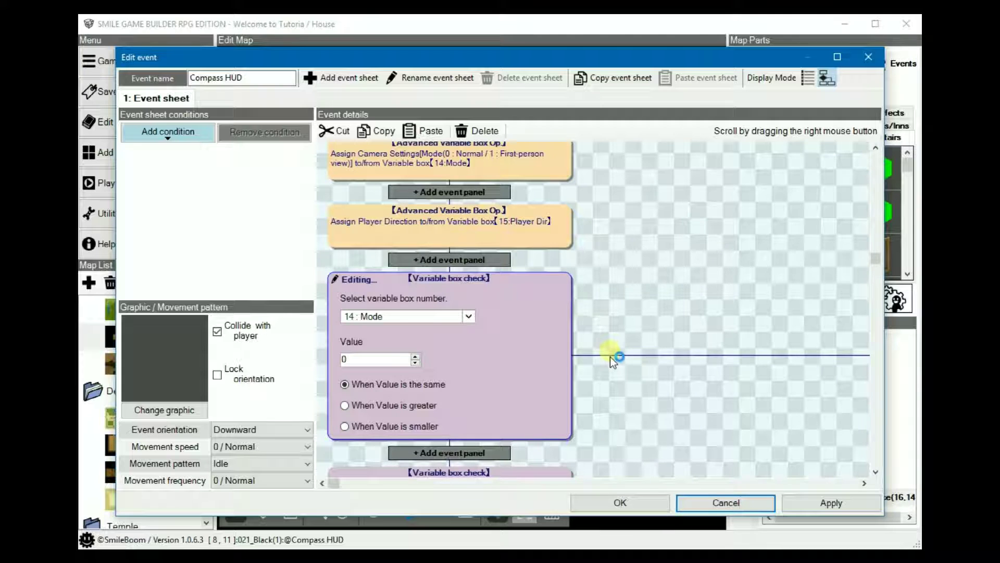
right_click_drag(611, 355, 606, 220)
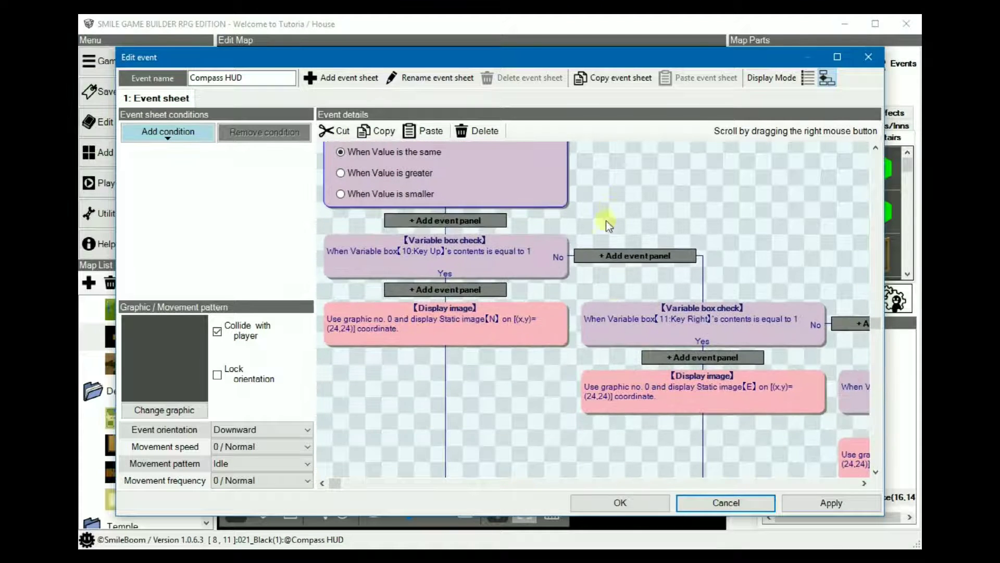
right_click_drag(557, 381, 873, 389)
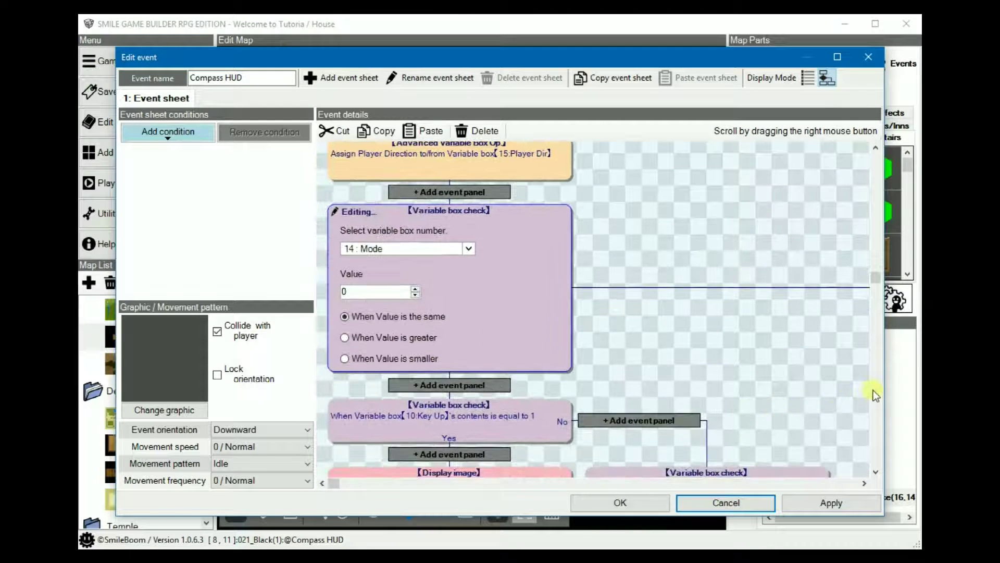
right_click_drag(780, 366, 679, 398)
right_click_drag(811, 380, 520, 346)
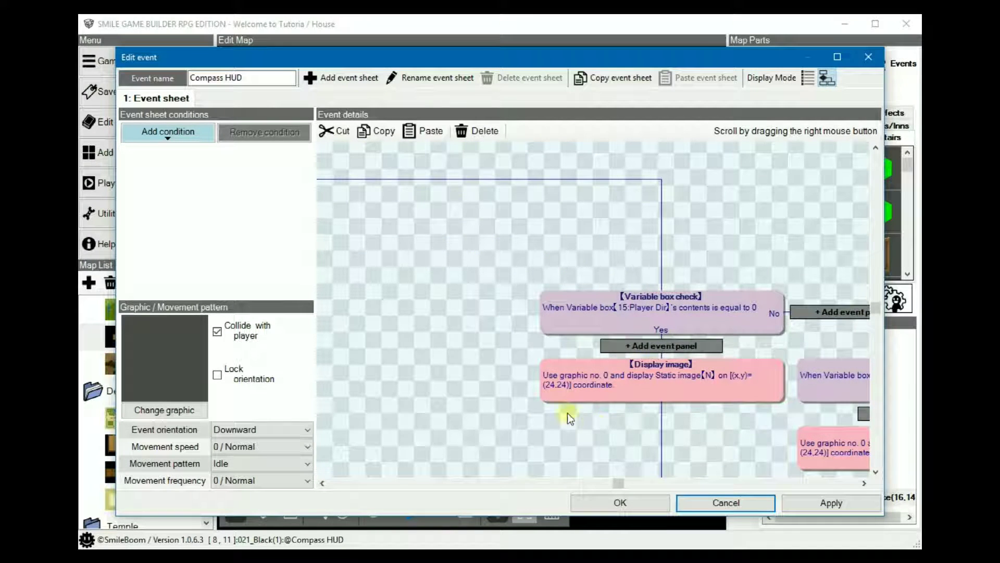
right_click_drag(592, 420, 421, 329)
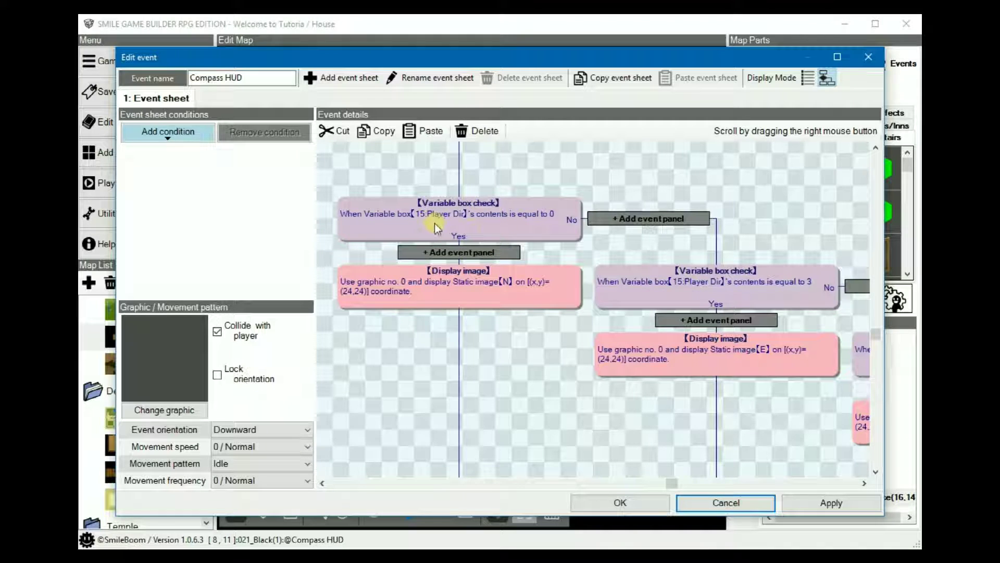
right_click_drag(586, 373, 577, 268)
left_click(646, 248)
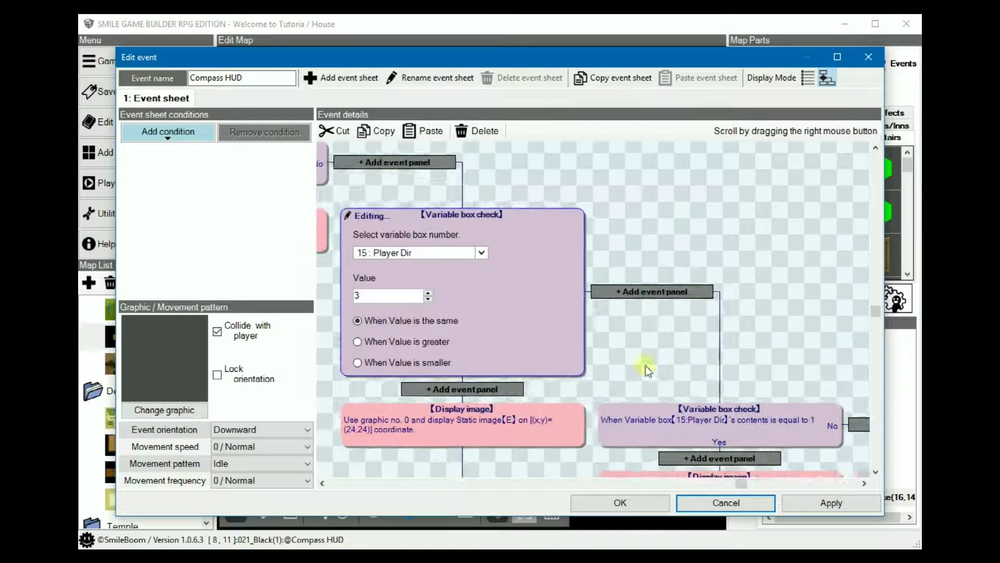
right_click_drag(747, 342, 667, 305)
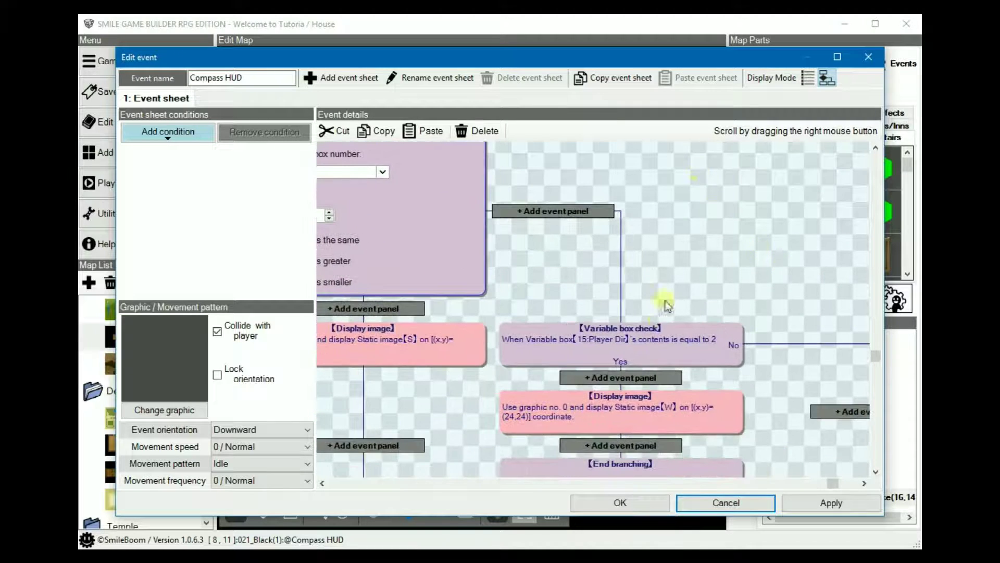
left_click(649, 344)
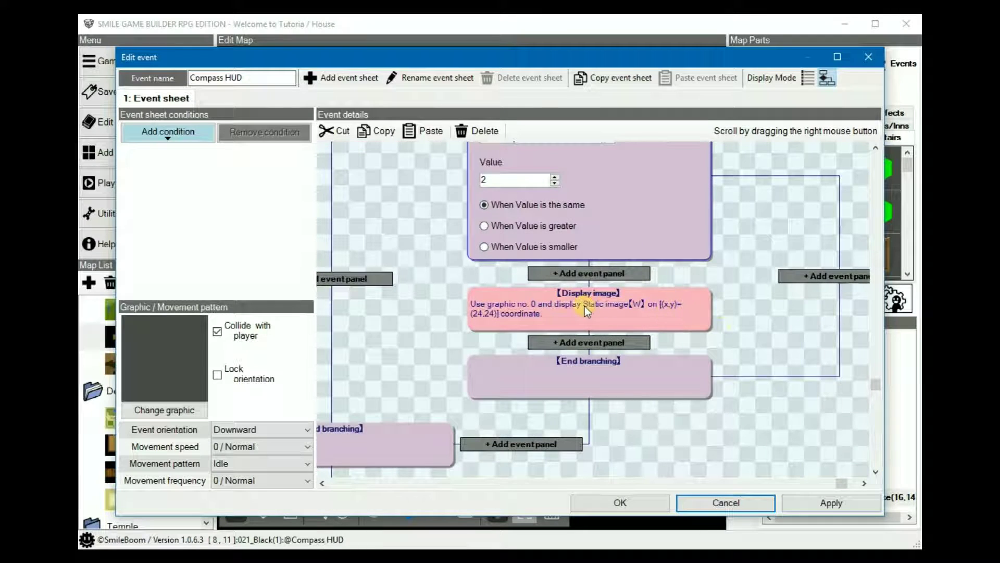
- Inspect the west compass image display, then switch the commands to list view
left_click(574, 305)
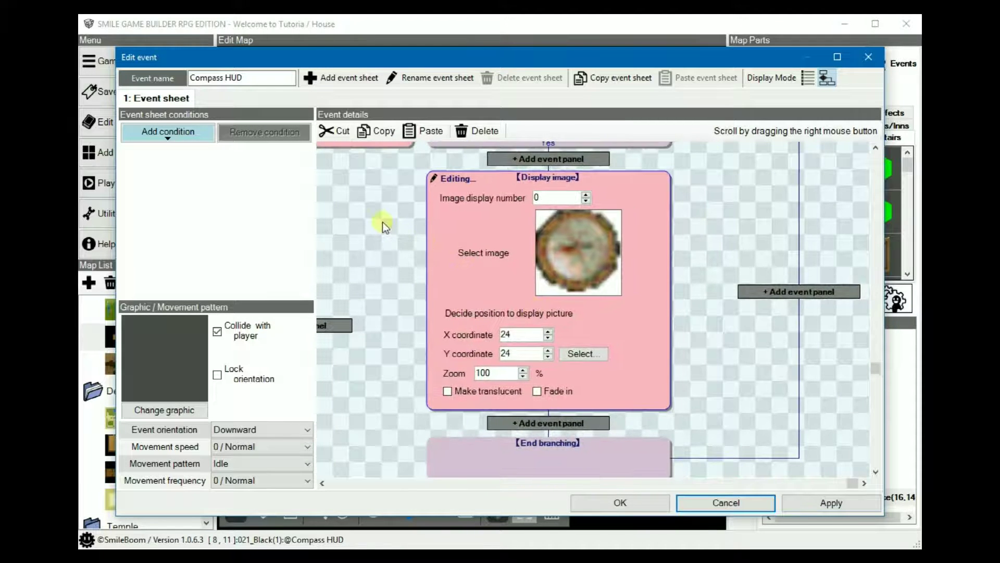
left_click(449, 220)
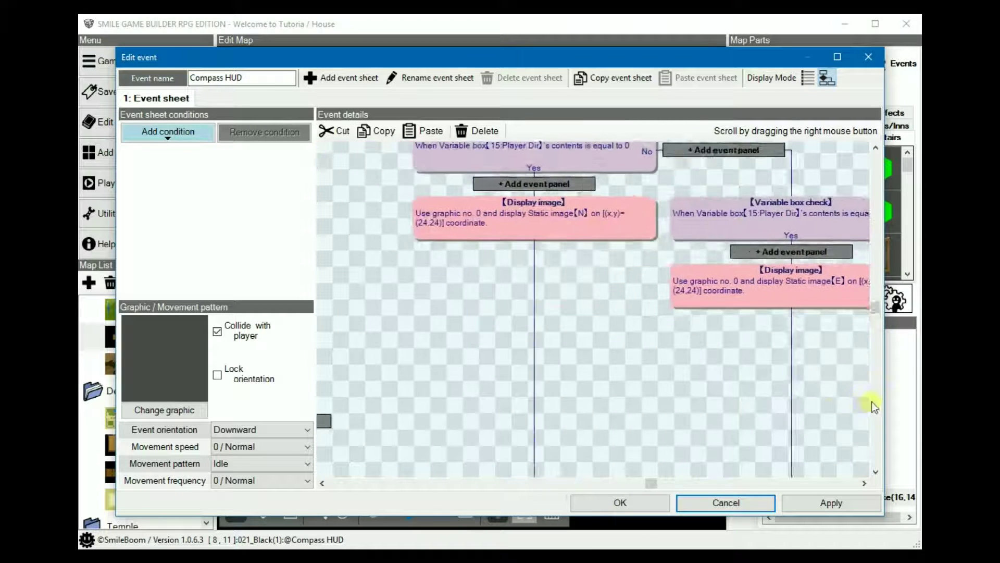
left_click(808, 78)
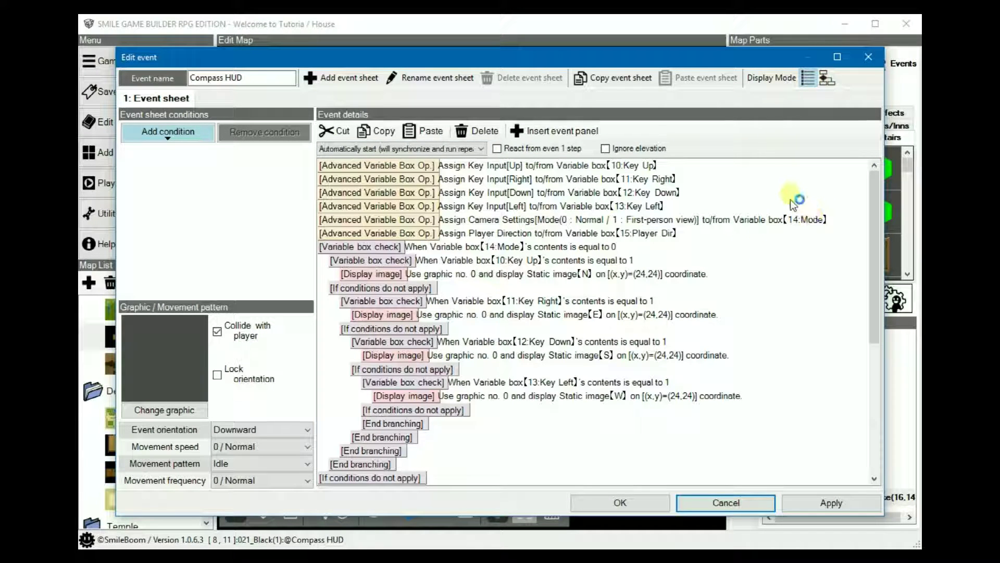
left_click(807, 83)
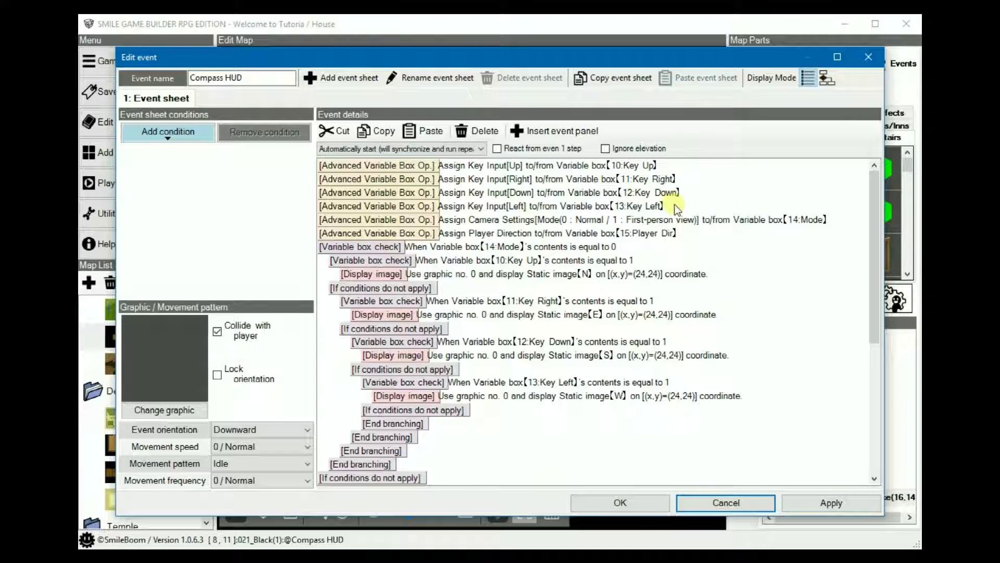
- Scroll through the command list to review how N/E/S/W is chosen
scroll(675, 204, "down", 1)
scroll(672, 198, "down", 4)
scroll(671, 197, "up", 5)
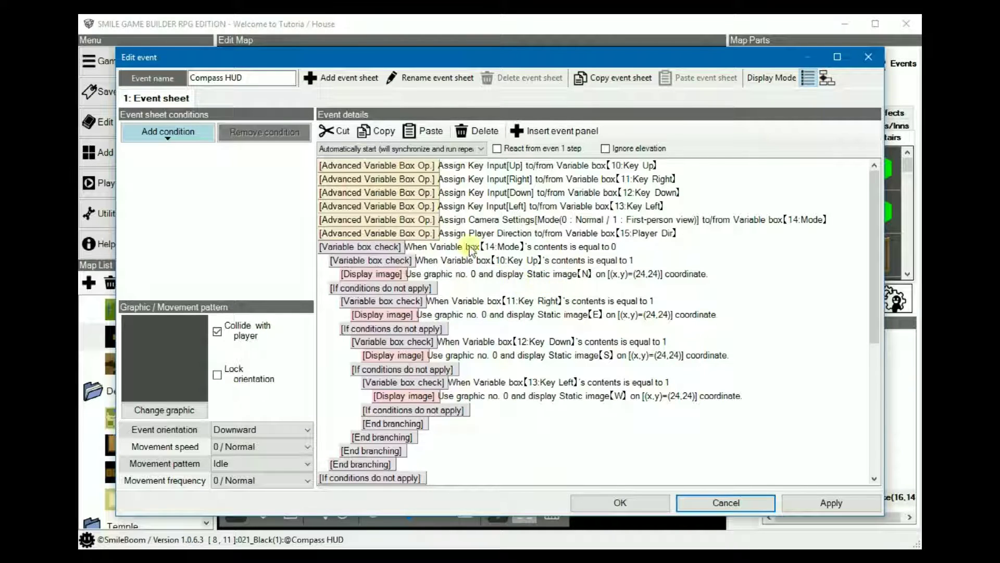
scroll(497, 263, "down", 3)
scroll(474, 264, "down", 3)
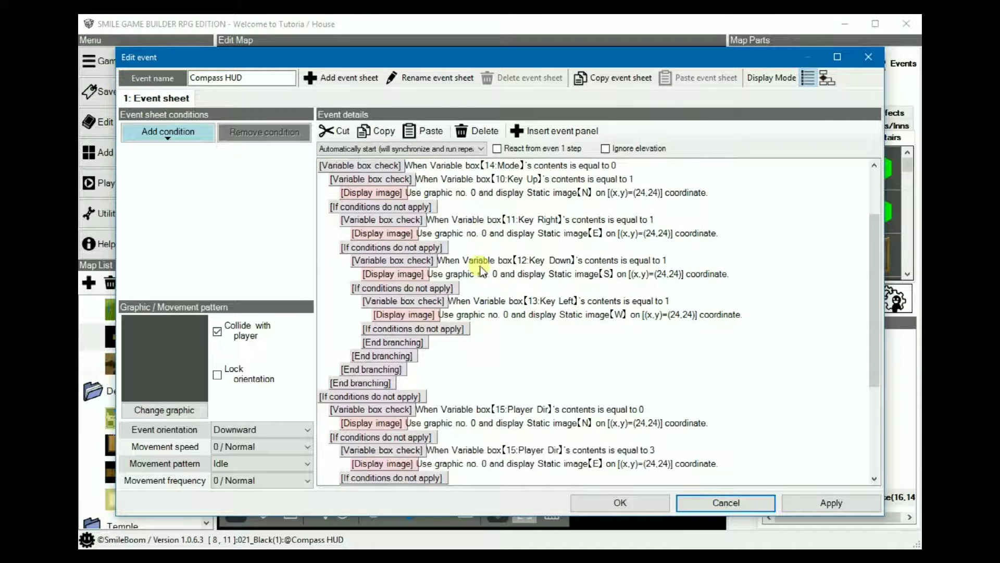
scroll(484, 265, "down", 3)
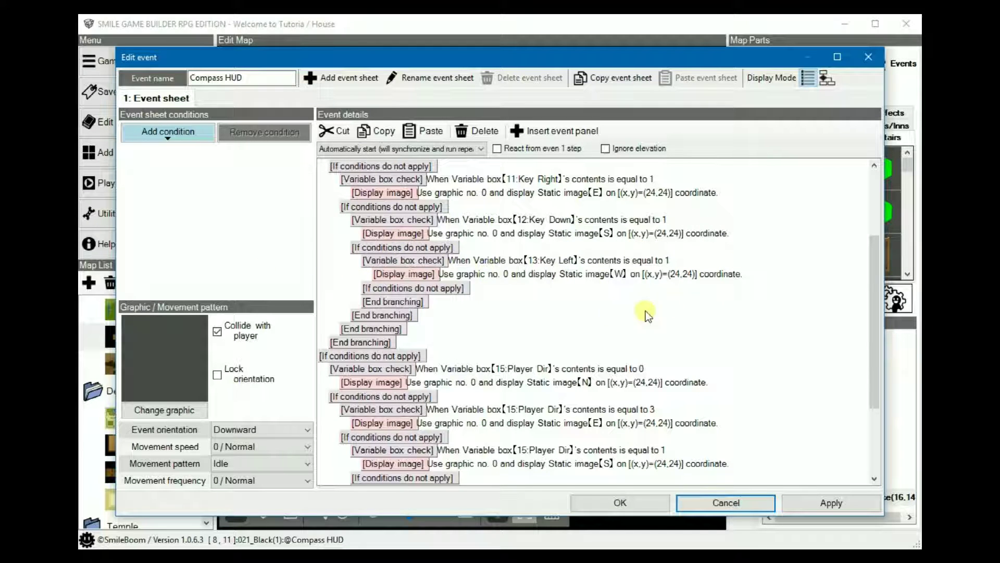
scroll(583, 296, "down", 2)
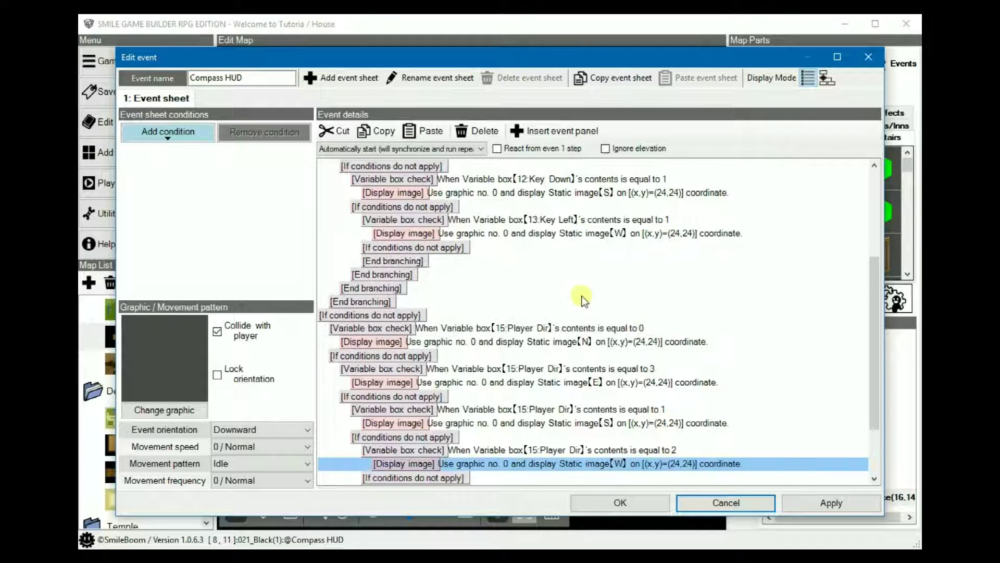
scroll(649, 293, "down", 1)
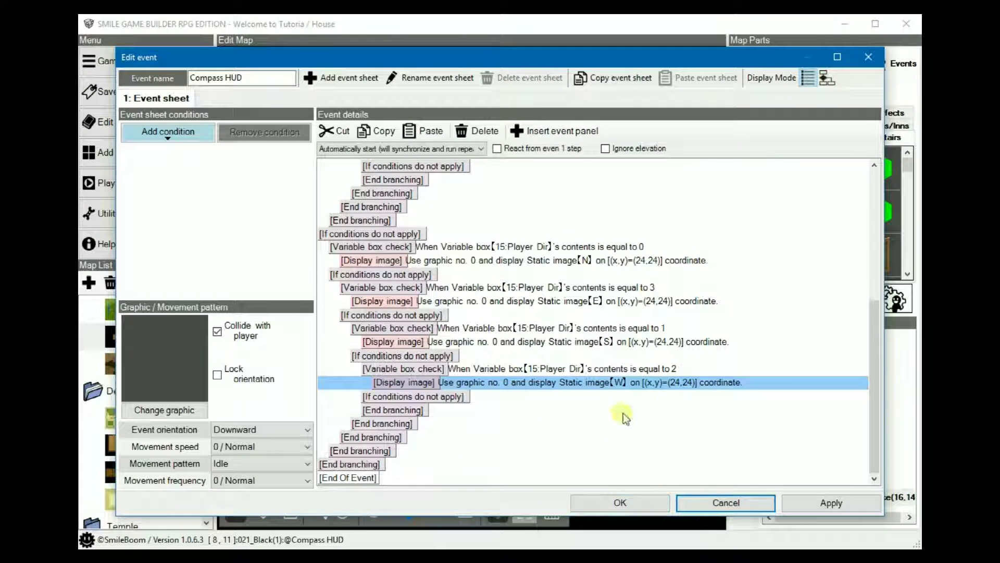
- Return the Compass HUD event to flowchart view, confirm its edits, and start a playtest
left_click(831, 79)
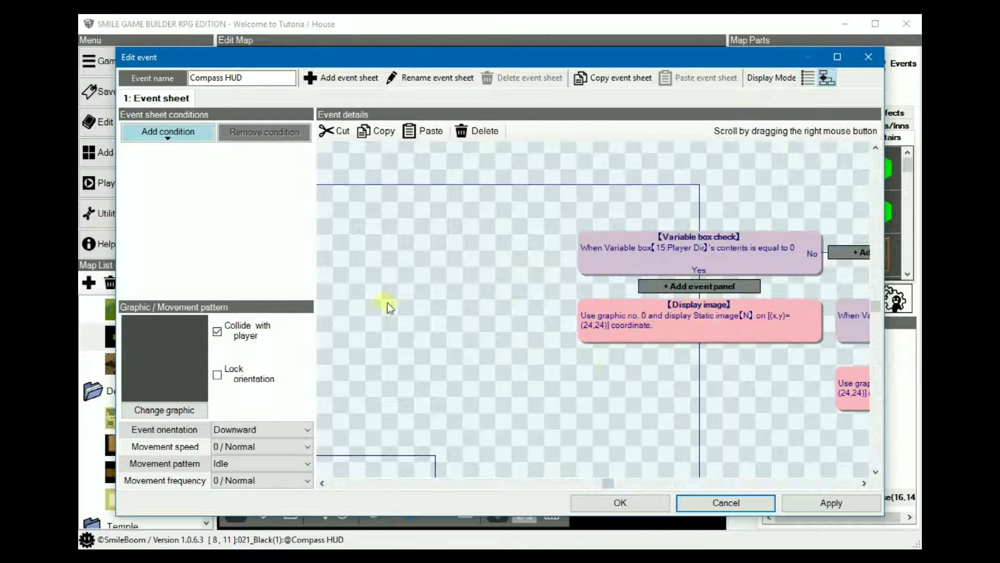
right_click_drag(387, 302, 826, 329)
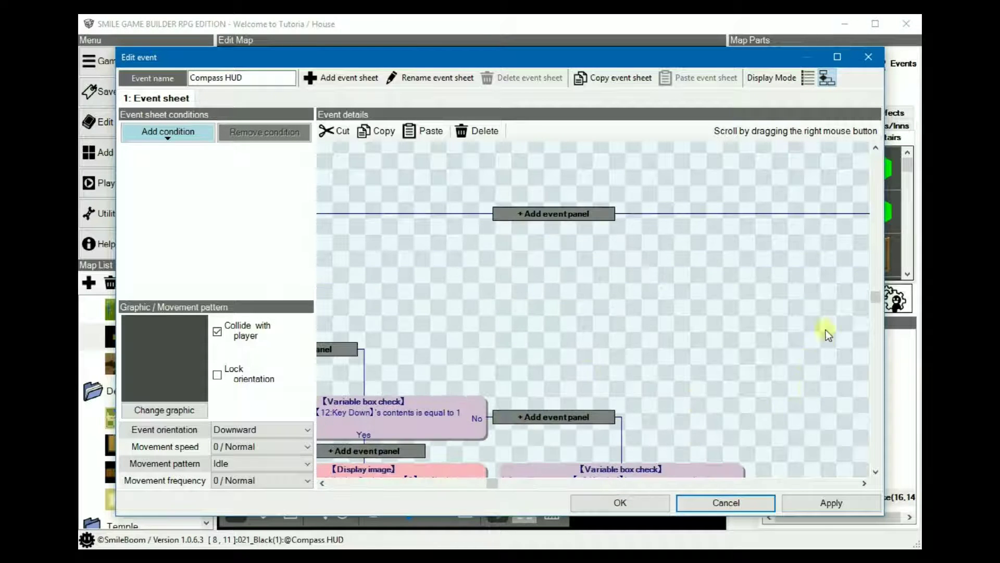
left_click(840, 508)
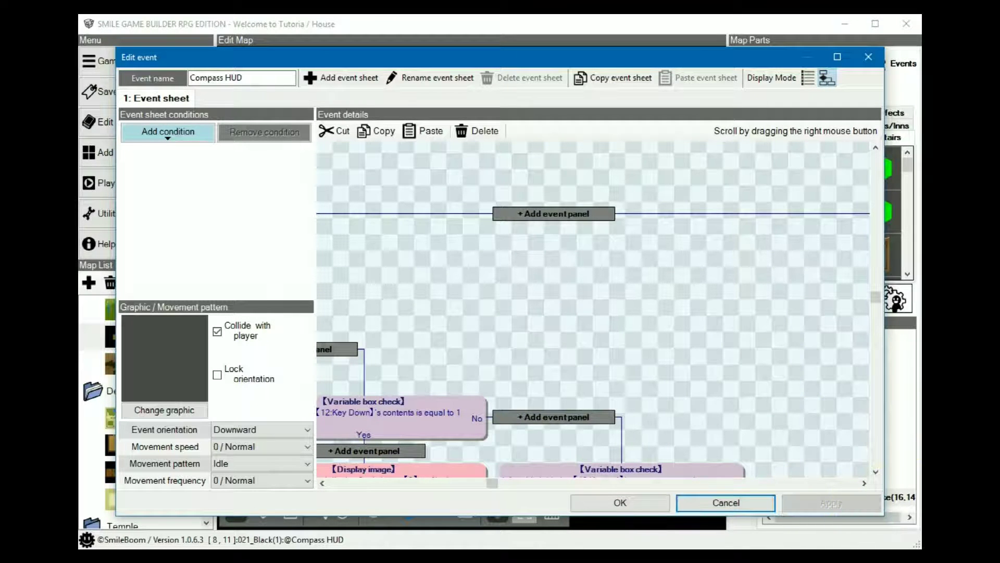
right_click_drag(568, 315, 711, 270)
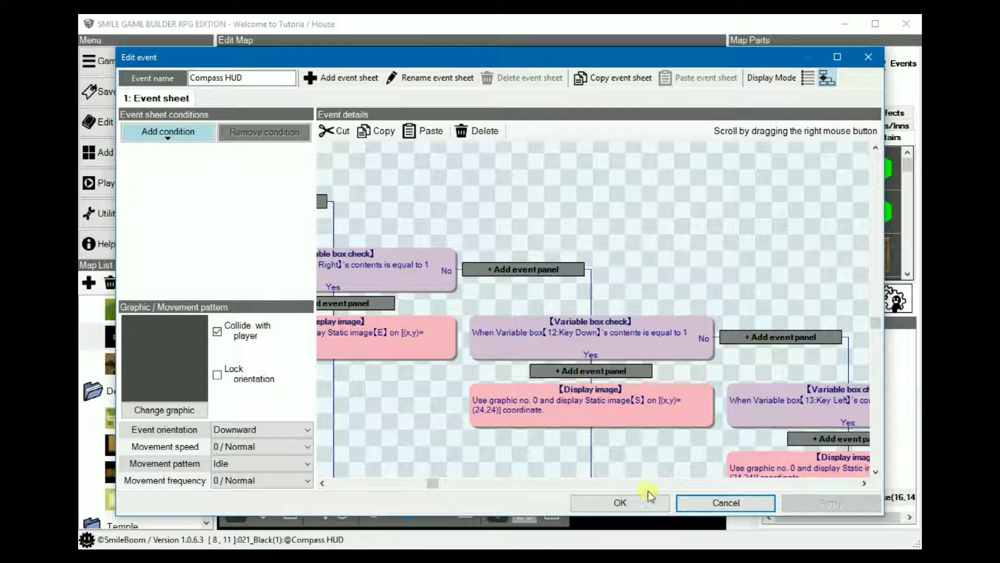
left_click(621, 503)
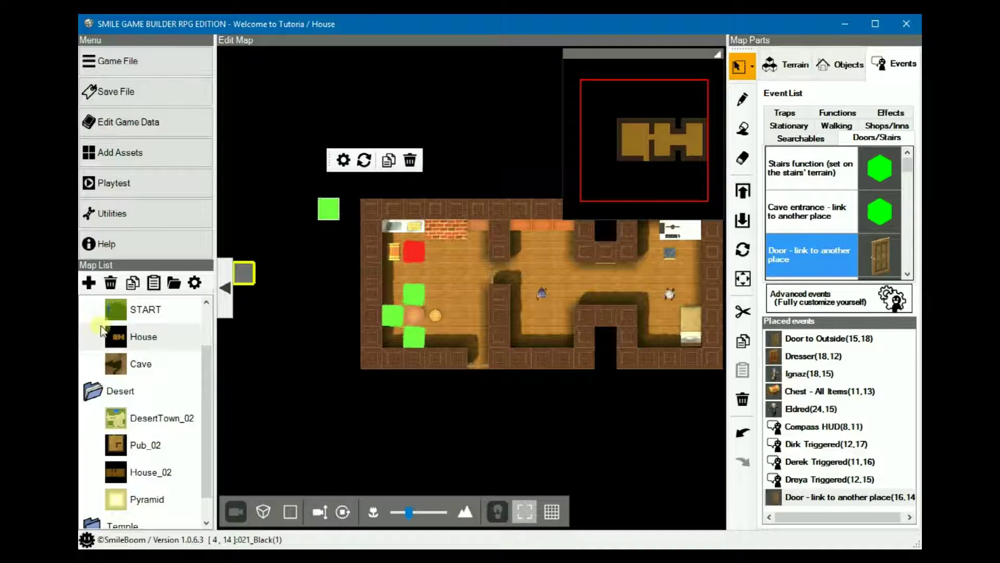
left_click(119, 183)
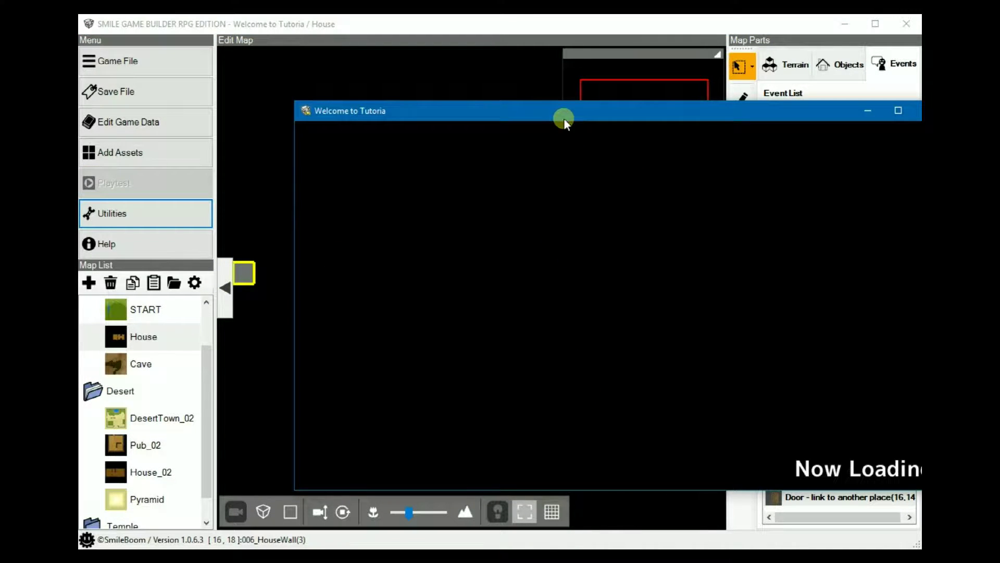
- Move the playtest window into view and turn left and right in first-person to check the compass
left_click_drag(564, 111, 423, 84)
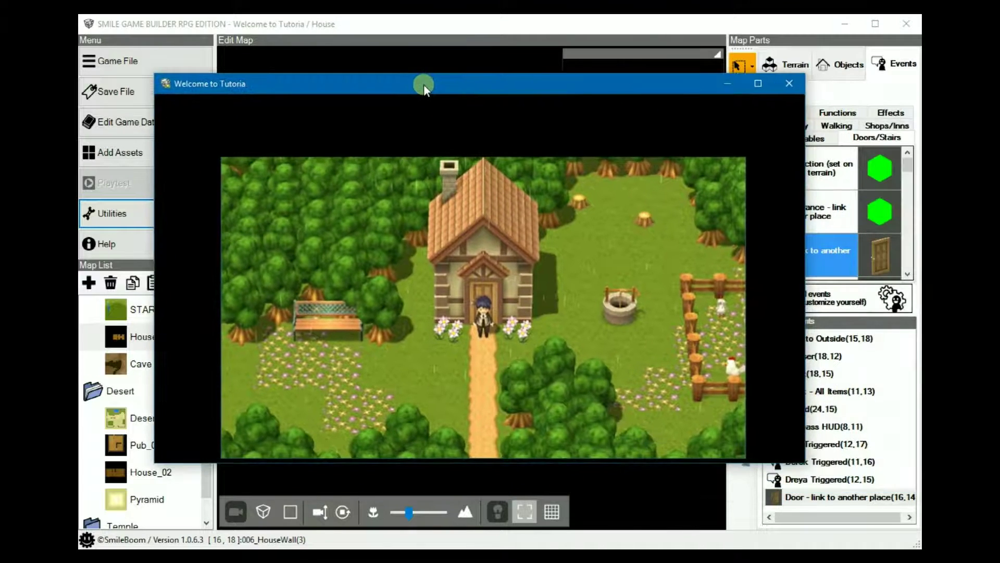
left_click_drag(424, 83, 422, 83)
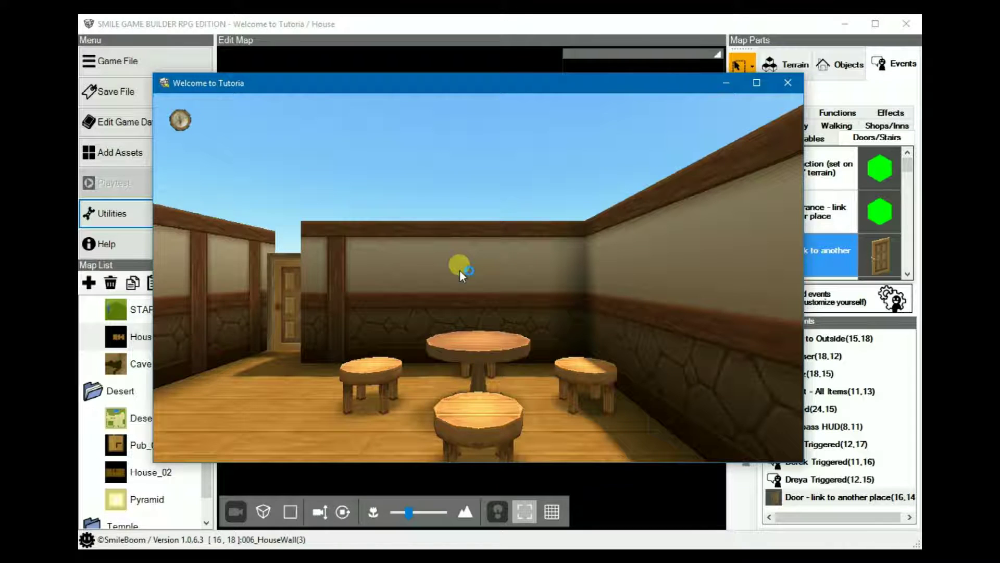
key("Up")
key("Left")
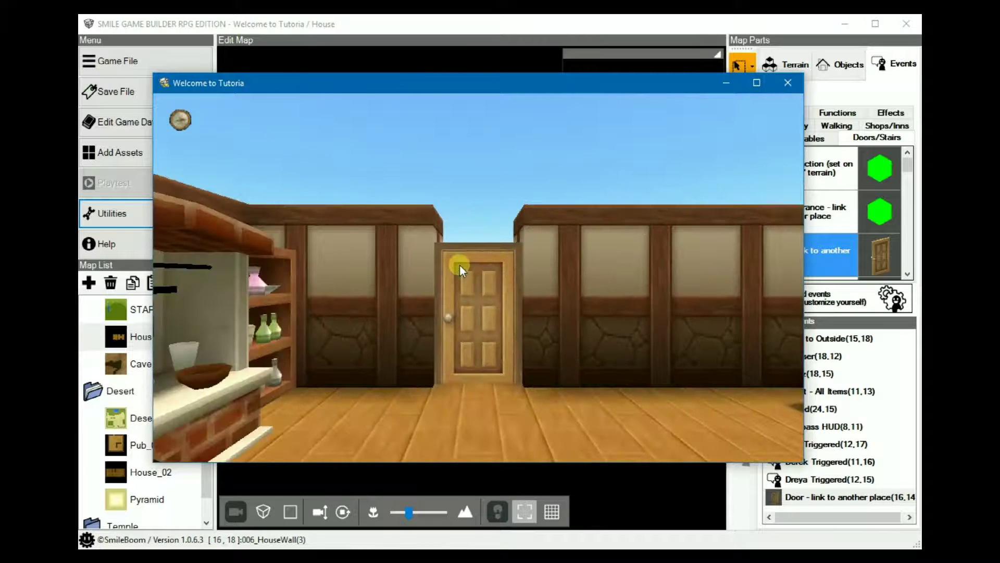
key("Right")
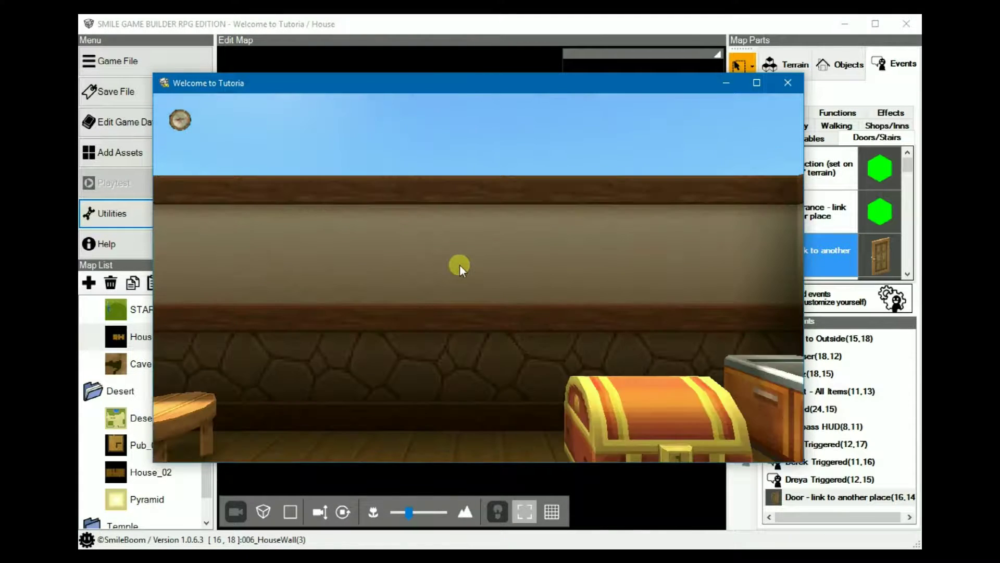
key("Left")
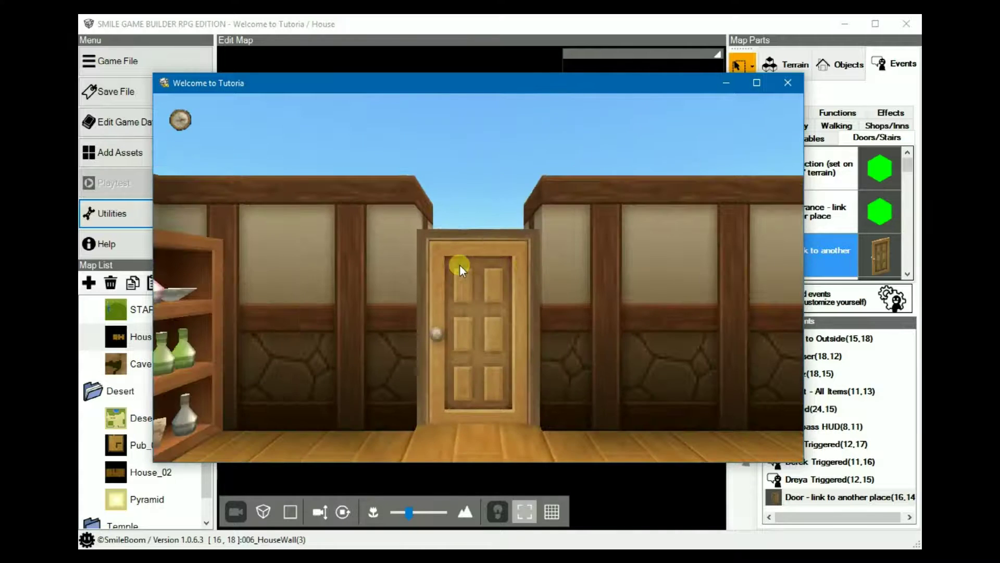
key("Left")
key("Right")
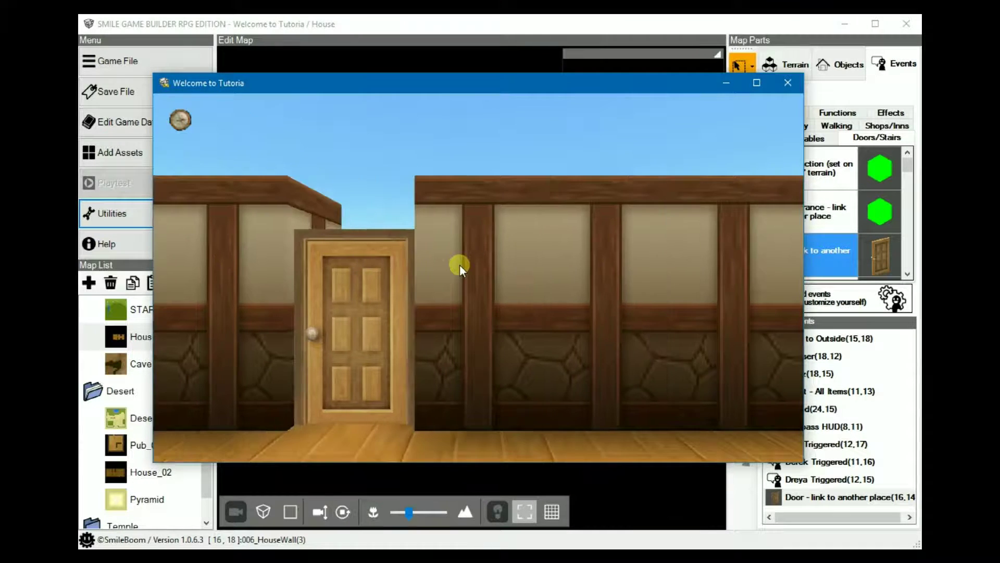
key("Left")
key("Right")
key("Left")
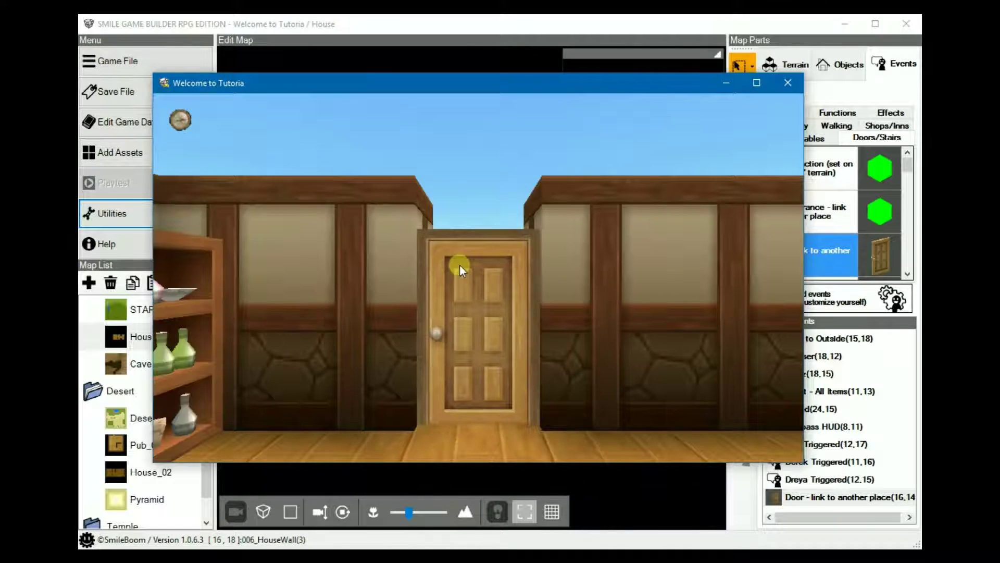
key("Left")
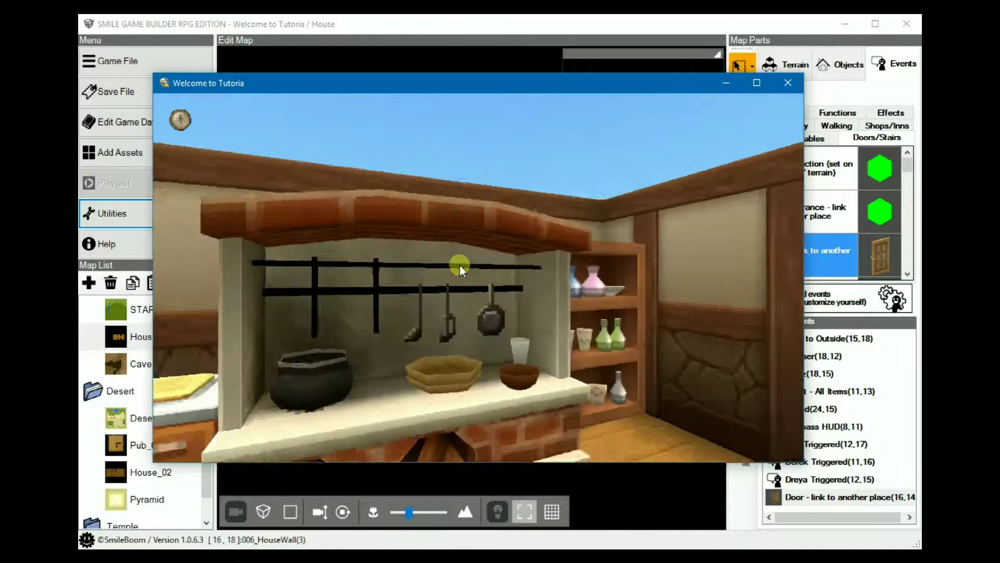
key("Right")
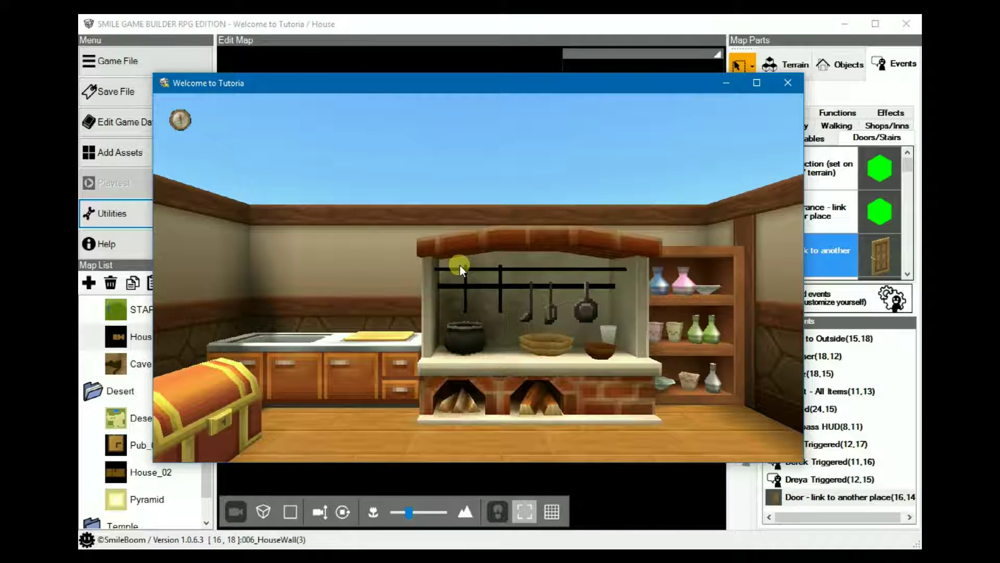
- Switch the camera to normal view and walk across the kitchen, out the door and off the path
key("c")
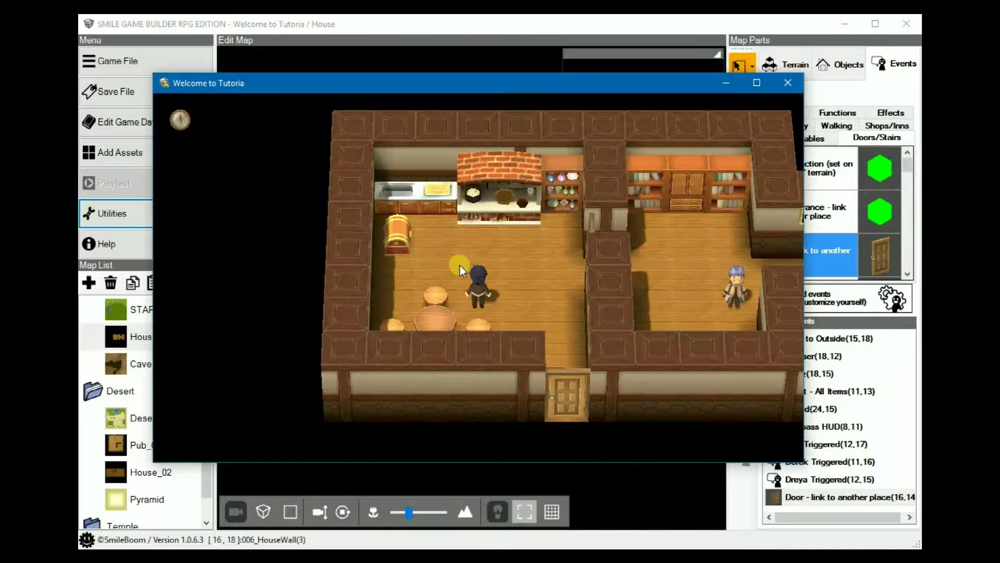
key("Left")
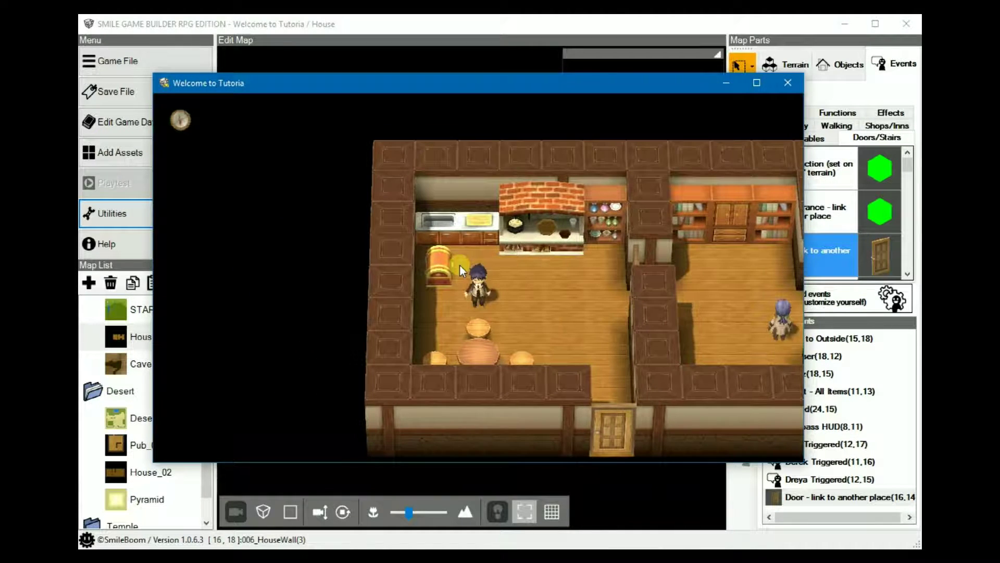
key("Left")
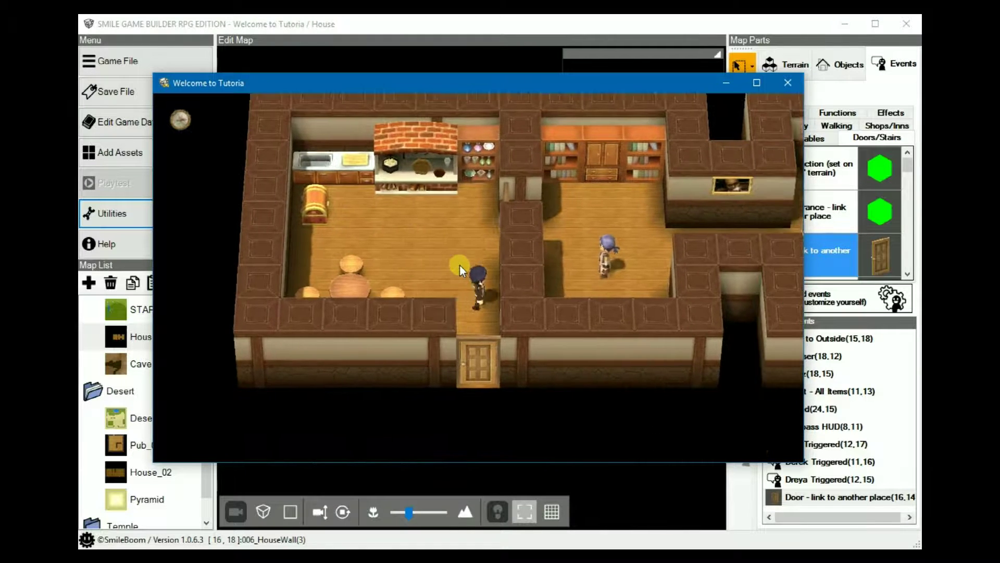
key("Right")
key("Down")
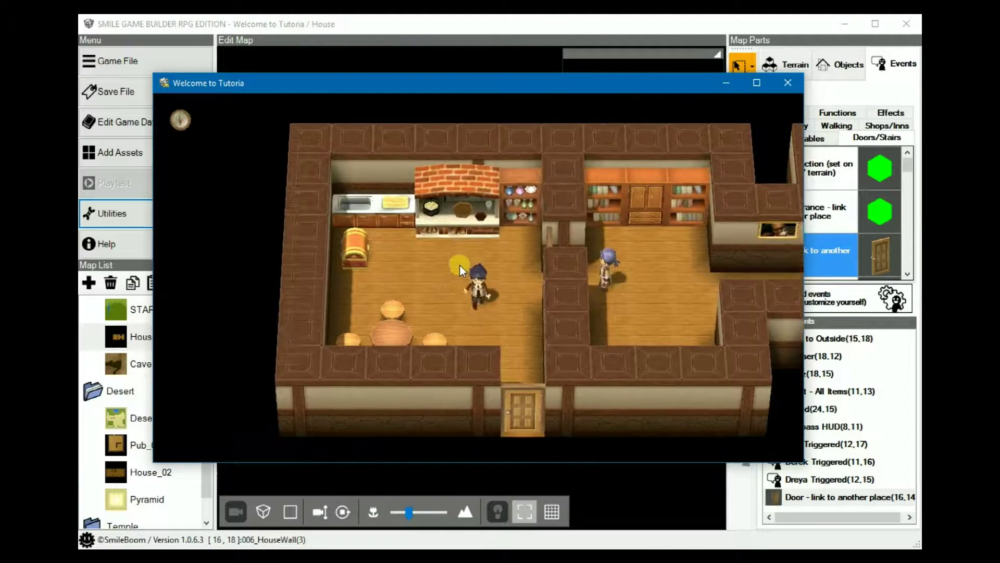
key("Right")
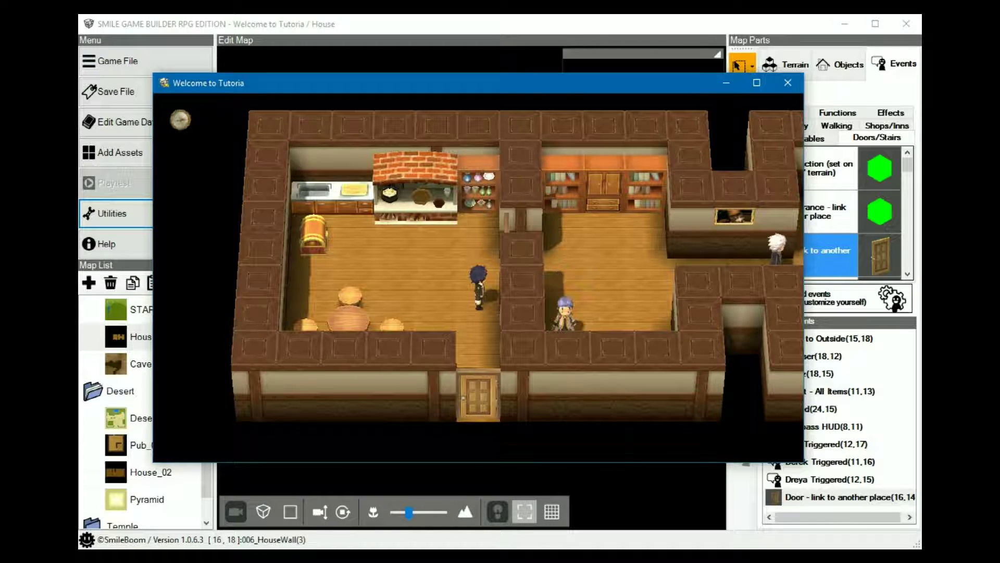
key("Down")
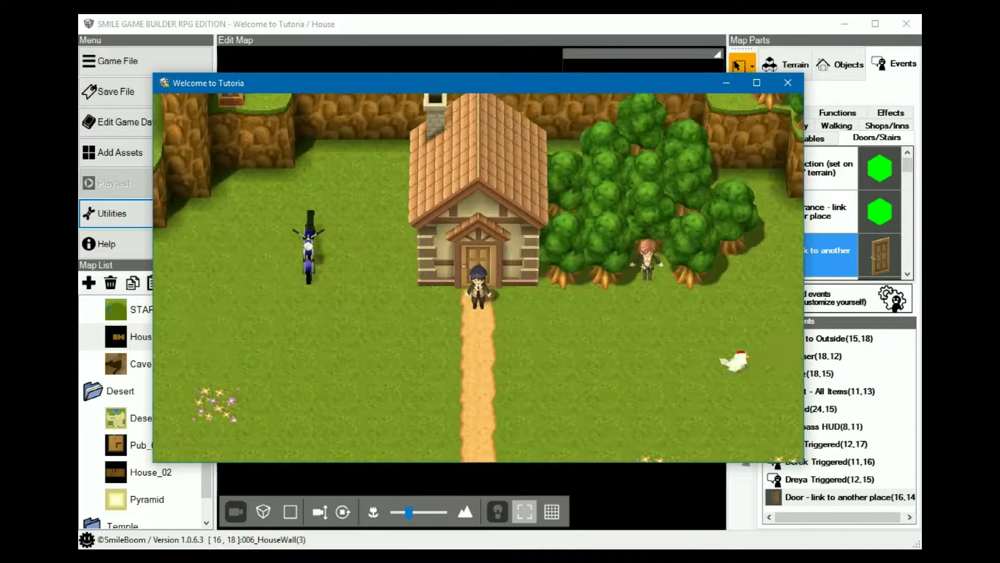
key("Down")
key("Left")
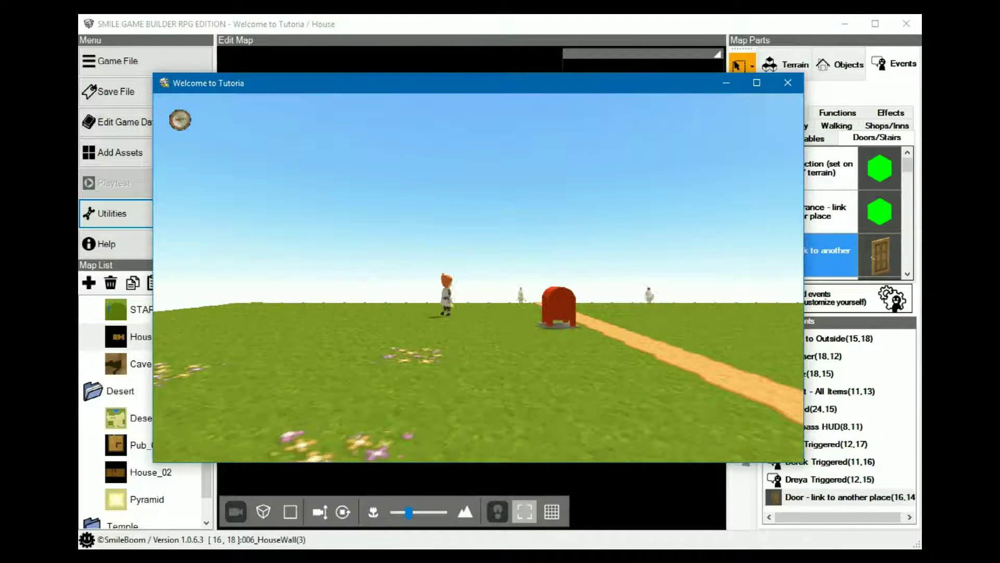
- Stop the playtest, copy the House's Compass HUD event, and delete START's old Compass HUD
left_click(786, 83)
right_click(328, 209)
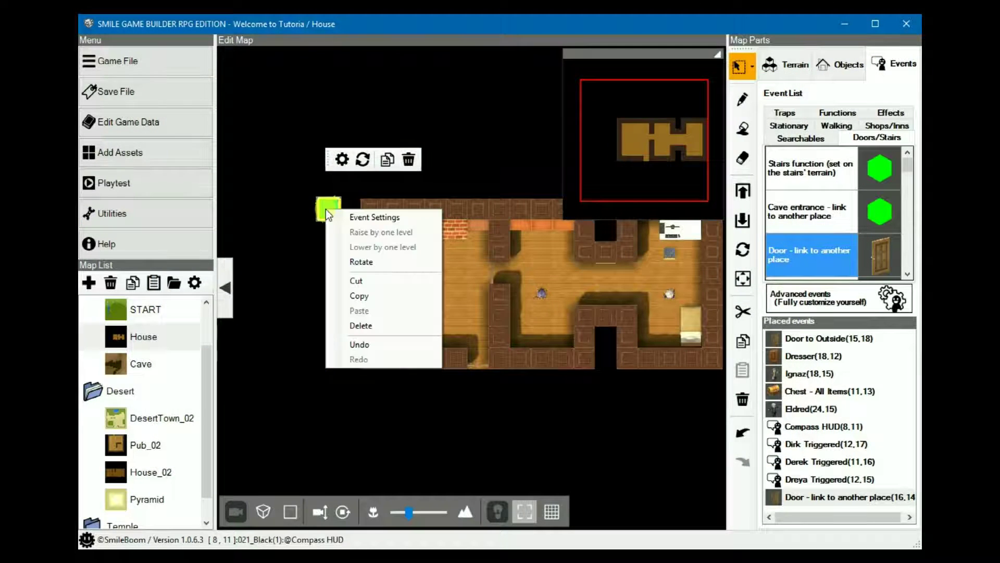
left_click(359, 296)
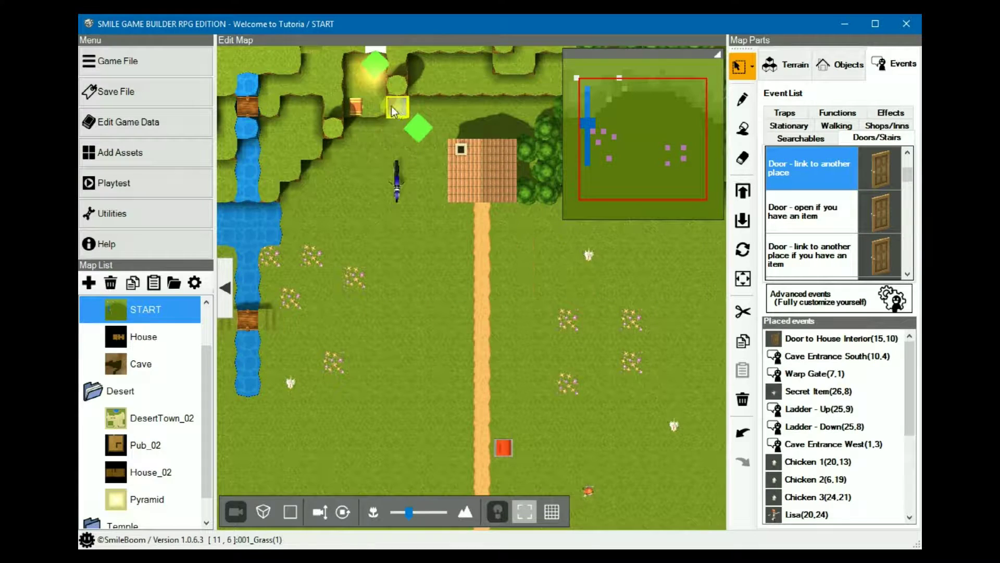
double_click(426, 130)
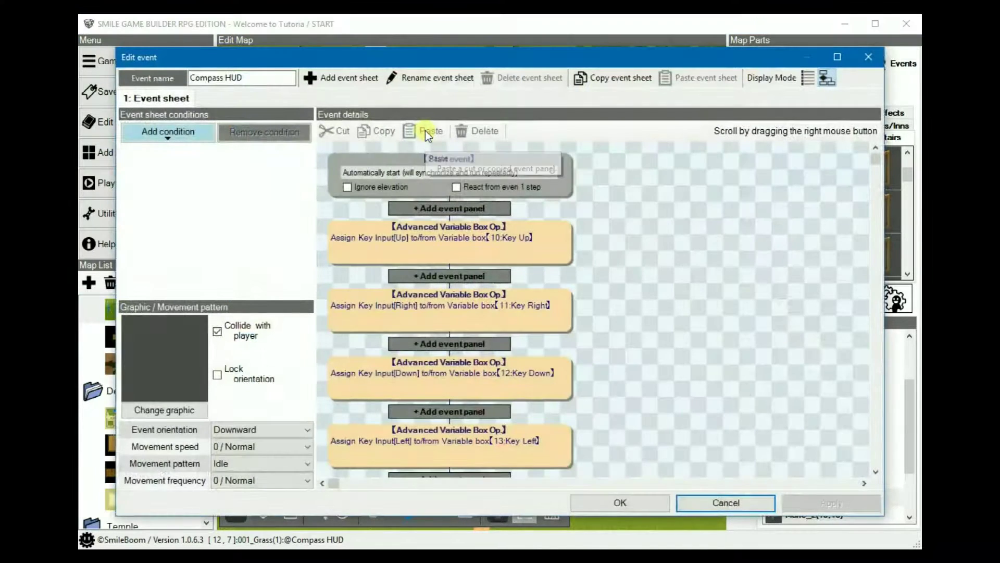
left_click(743, 502)
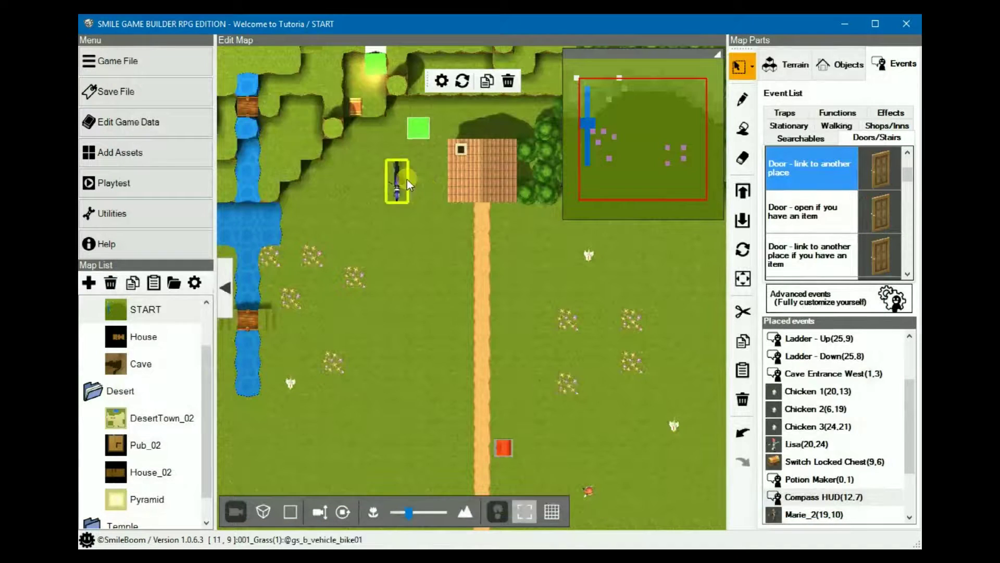
right_click(423, 133)
left_click(452, 238)
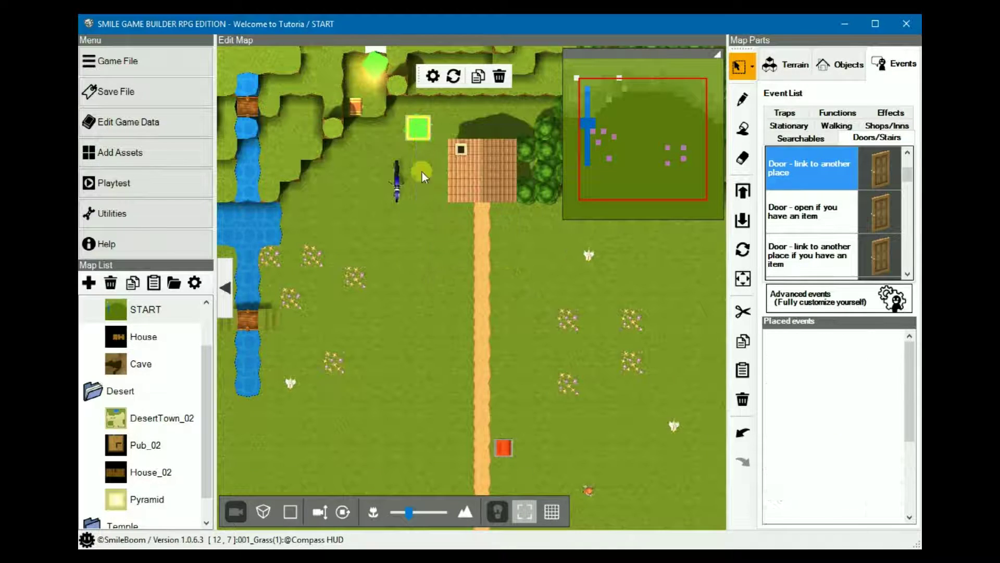
- Paste the copied event onto the START map as Compass HUD_2 at tile 12,7
right_click(420, 133)
left_click(469, 263)
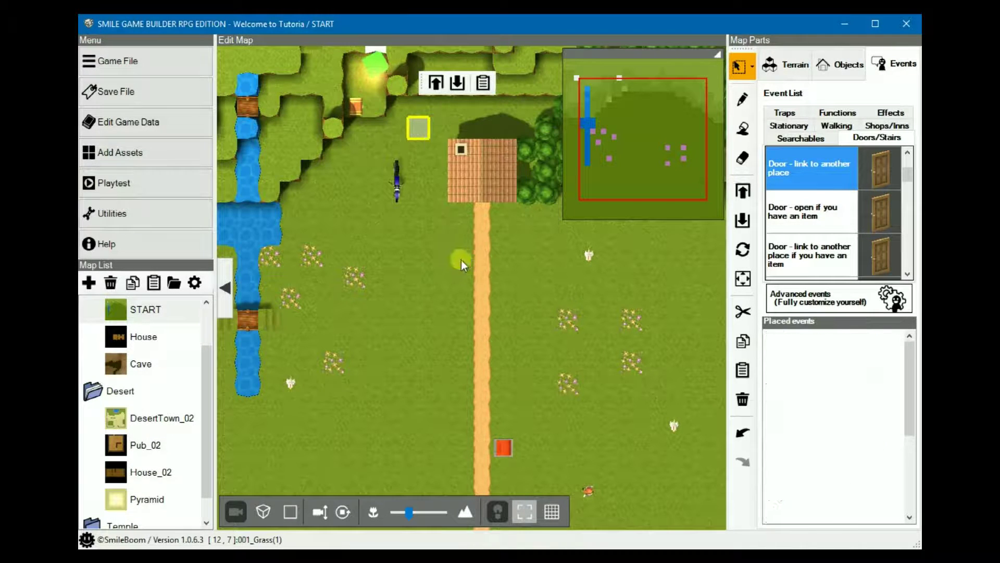
left_click_drag(451, 274, 422, 128)
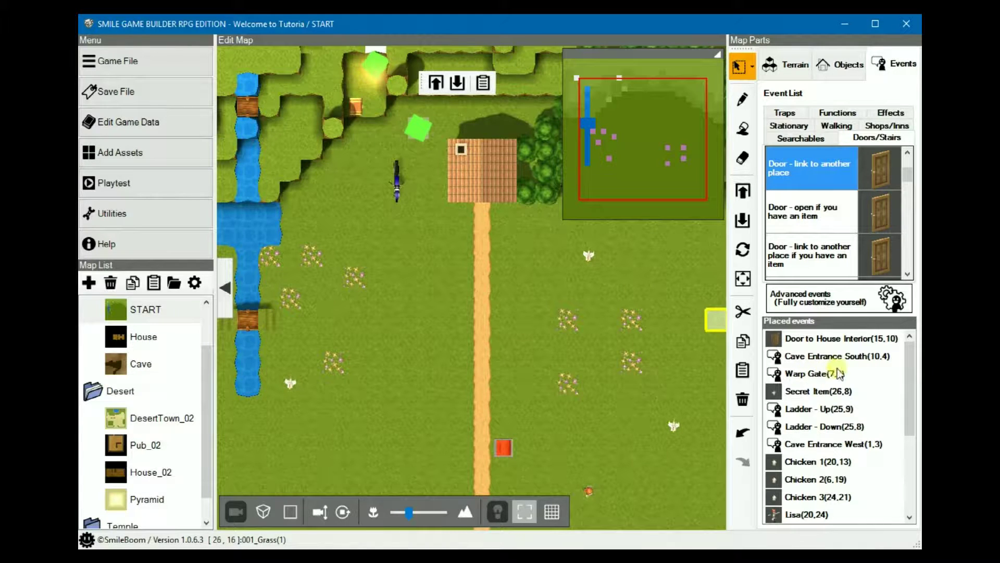
scroll(832, 408, "down", 3)
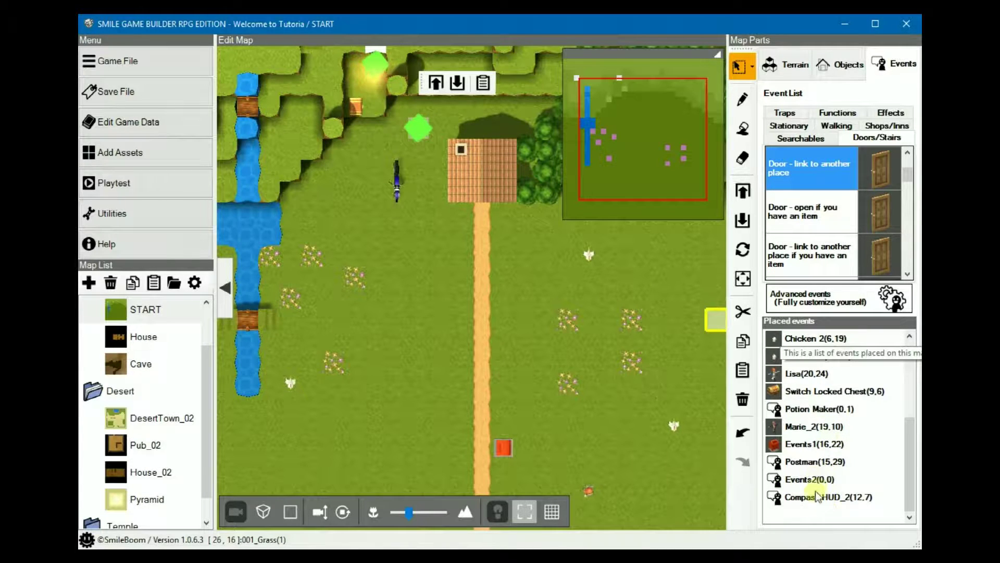
left_click(809, 496)
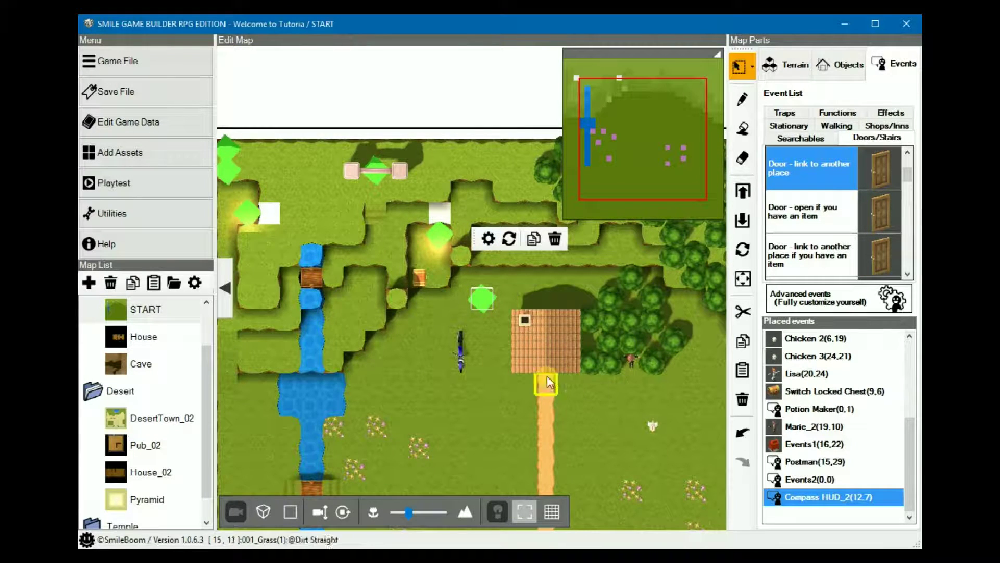
left_click(636, 53)
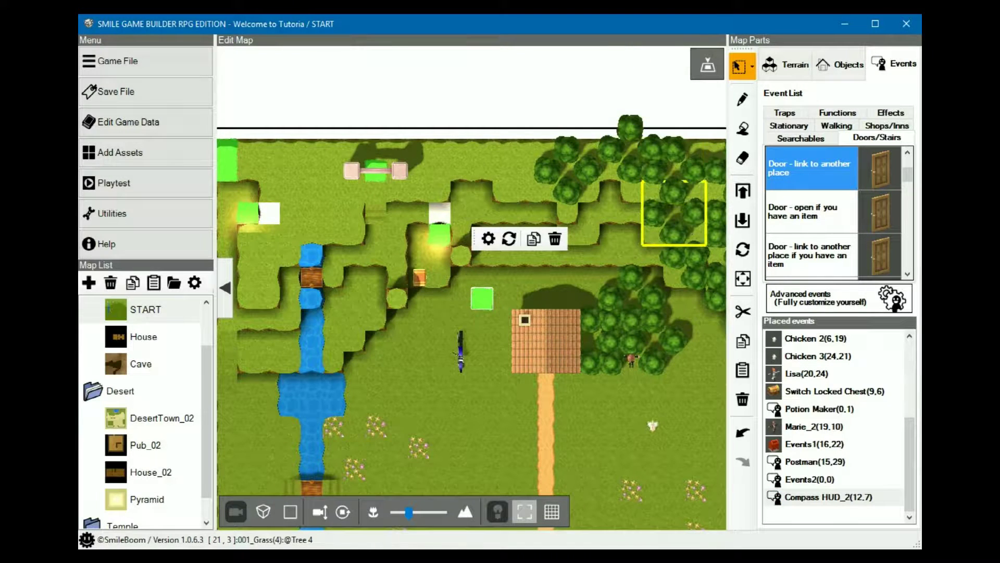